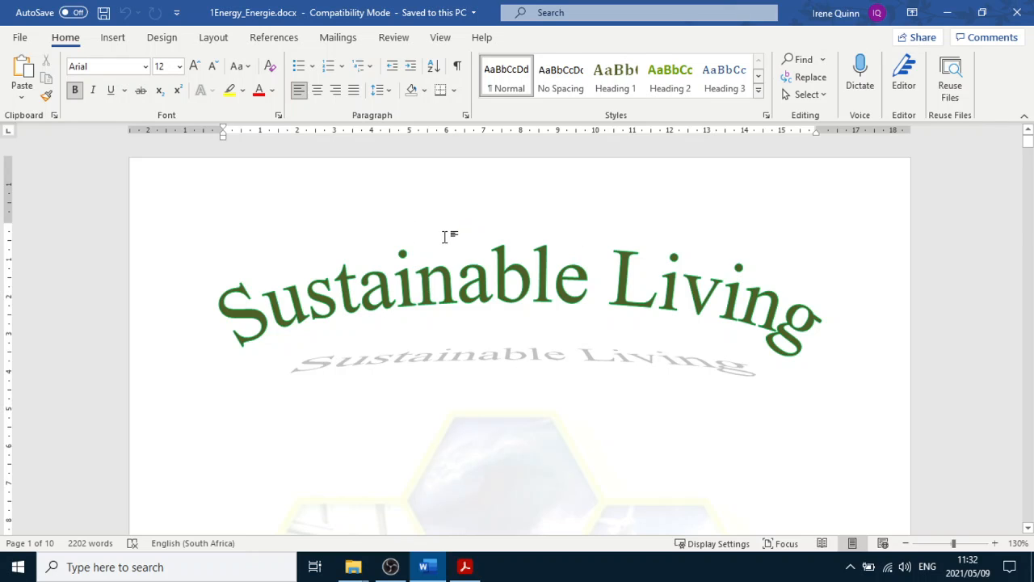
Step: Set up a box page border with a dash-dot line style, red colour and 4 ½ pt width
{"action": "left_click", "coordinate": [164, 39]}
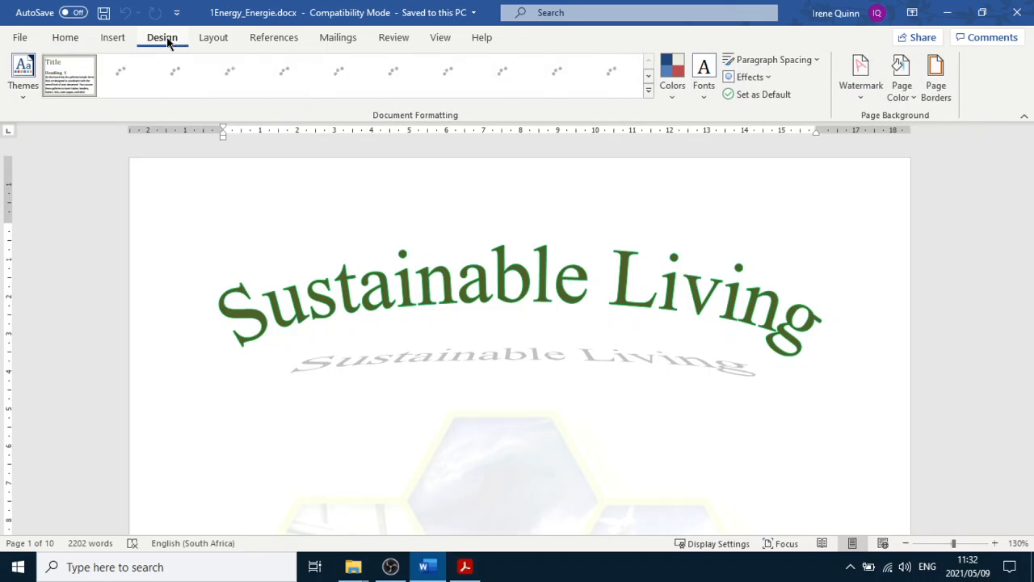
{"action": "left_click", "coordinate": [937, 81]}
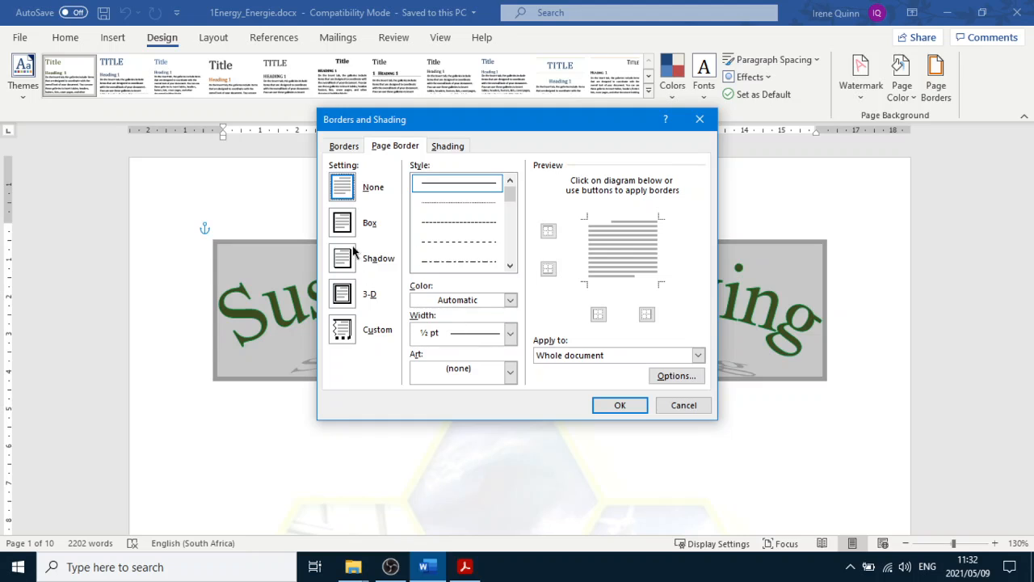
{"action": "left_click", "coordinate": [342, 224]}
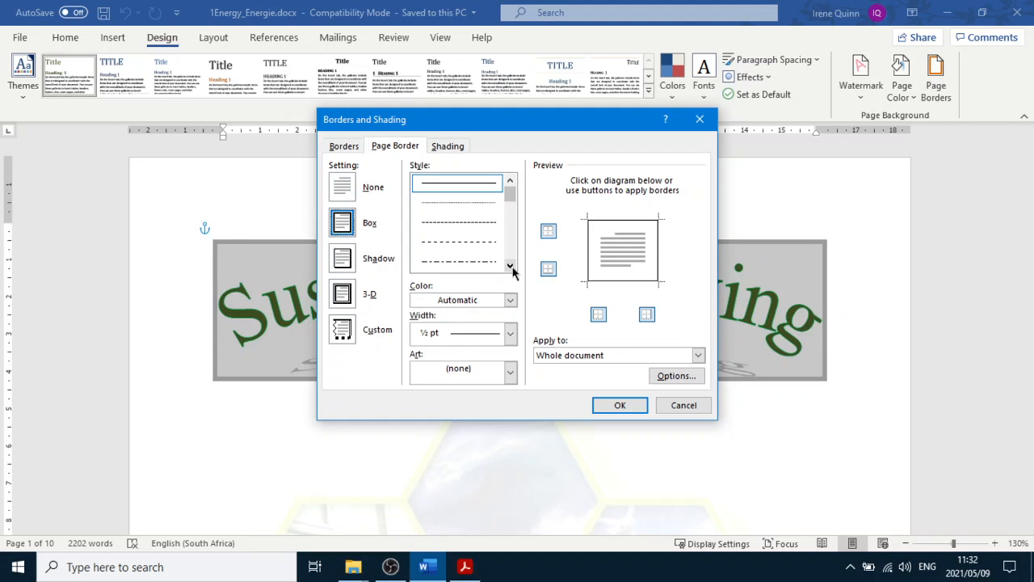
{"action": "left_click", "coordinate": [490, 263]}
{"action": "left_click", "coordinate": [510, 300]}
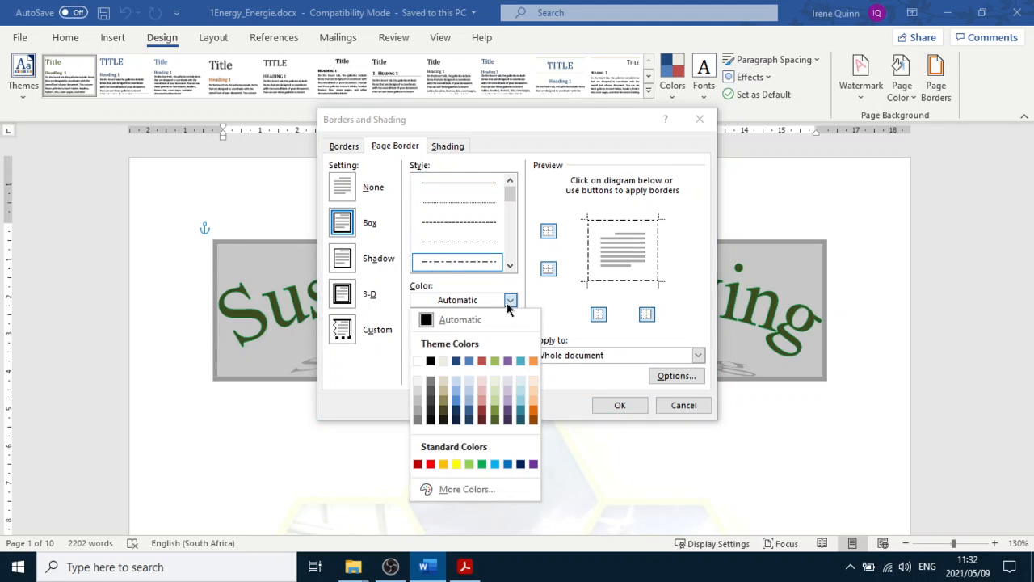
{"action": "left_click", "coordinate": [430, 464]}
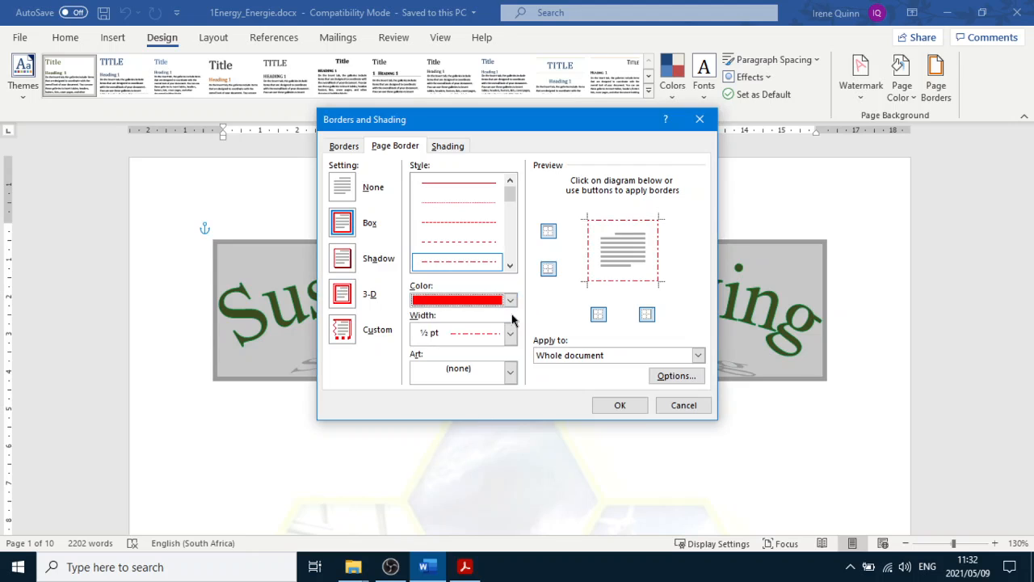
{"action": "left_click", "coordinate": [510, 333]}
{"action": "left_click", "coordinate": [472, 502]}
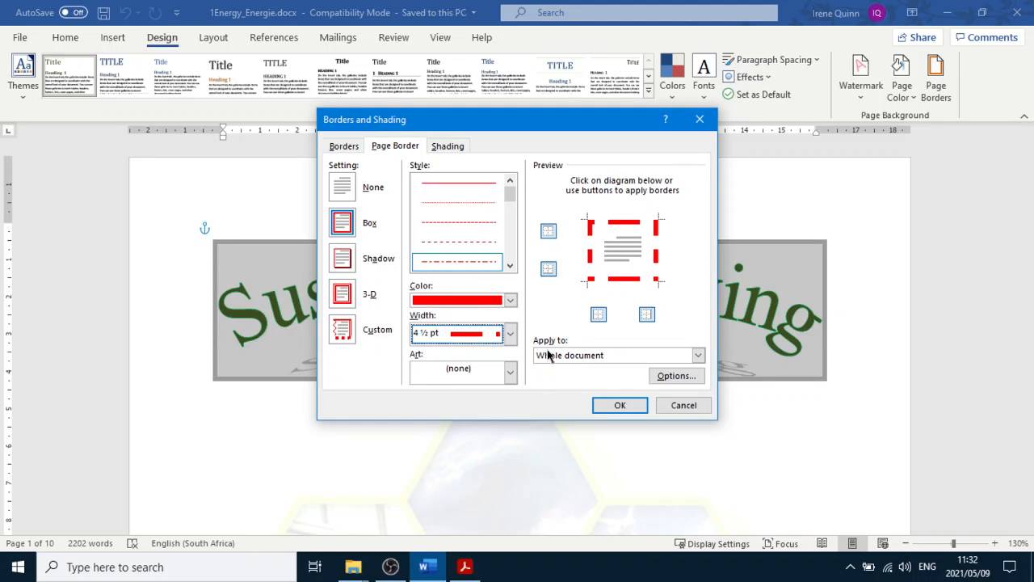
Step: Apply the page border to "This section - First page only"
{"action": "left_click", "coordinate": [698, 357]}
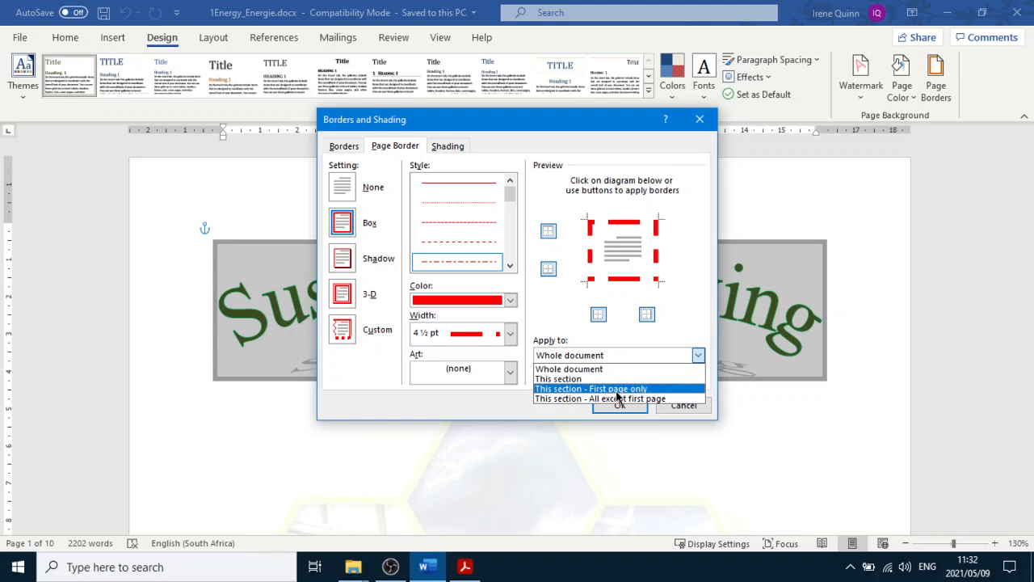
{"action": "left_click", "coordinate": [618, 389]}
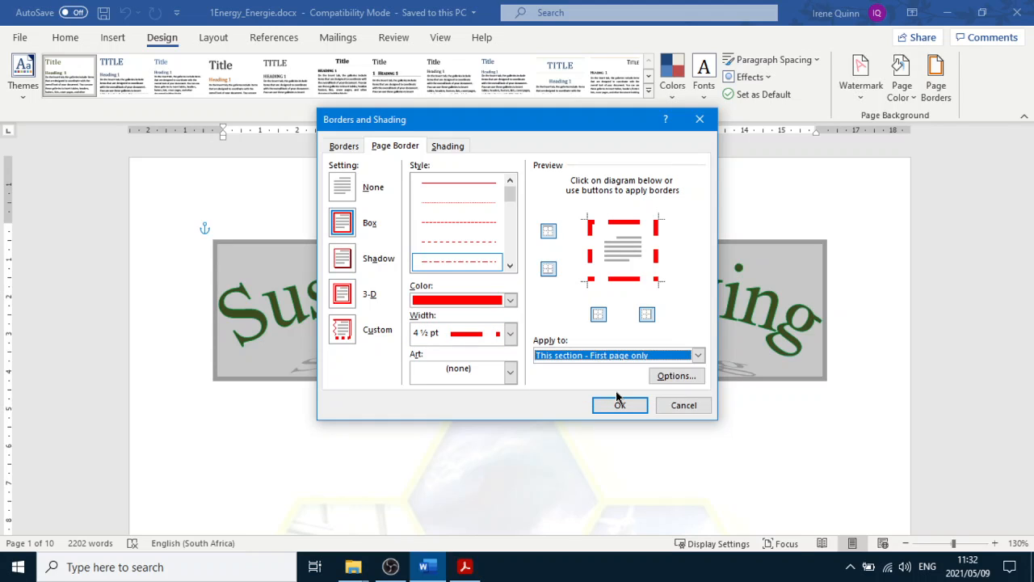
{"action": "left_click", "coordinate": [614, 406]}
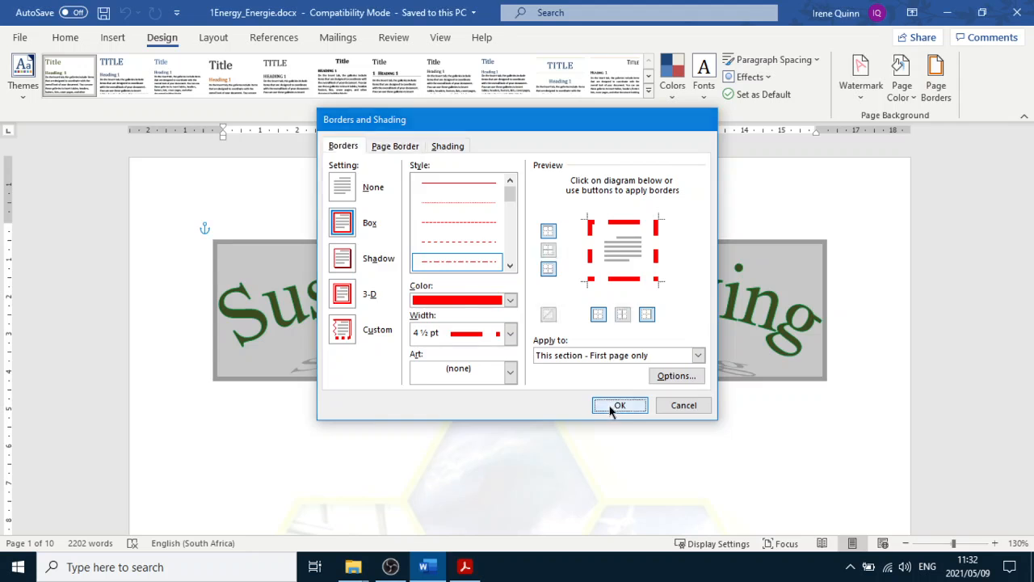
Step: Turn on the "Different first page" option for headers and footers in the page setup of this section
{"action": "scroll", "coordinate": [566, 412], "scroll_direction": "down", "scroll_amount": 2}
{"action": "scroll", "coordinate": [549, 400], "scroll_direction": "down", "scroll_amount": 10}
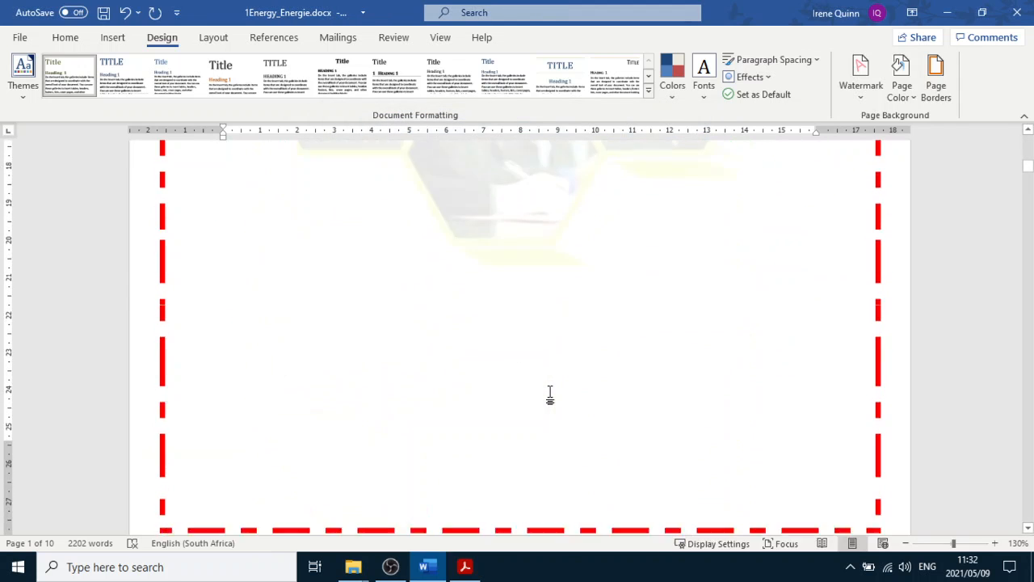
{"action": "scroll", "coordinate": [551, 399], "scroll_direction": "up", "scroll_amount": 8}
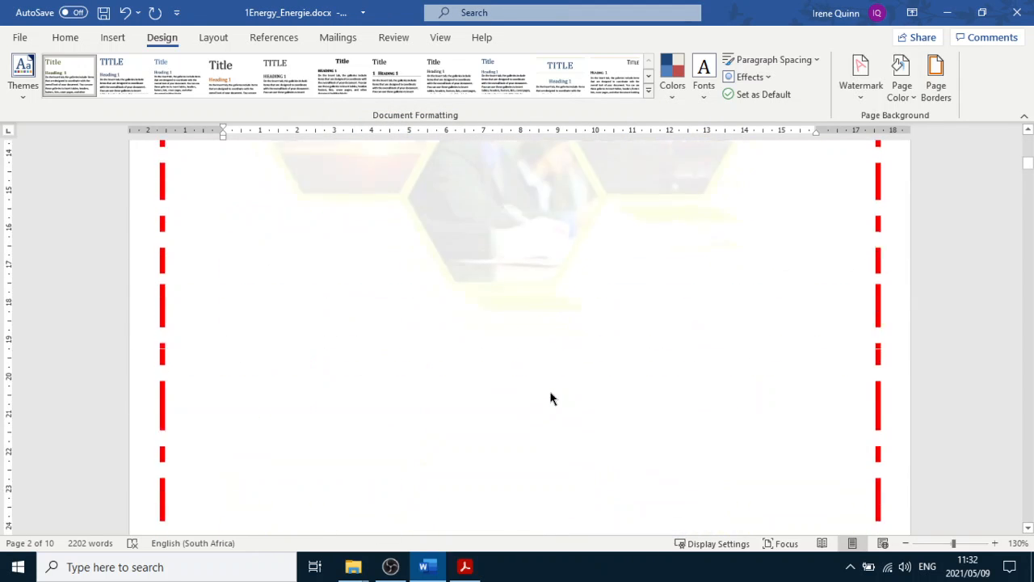
{"action": "scroll", "coordinate": [551, 399], "scroll_direction": "up", "scroll_amount": 3}
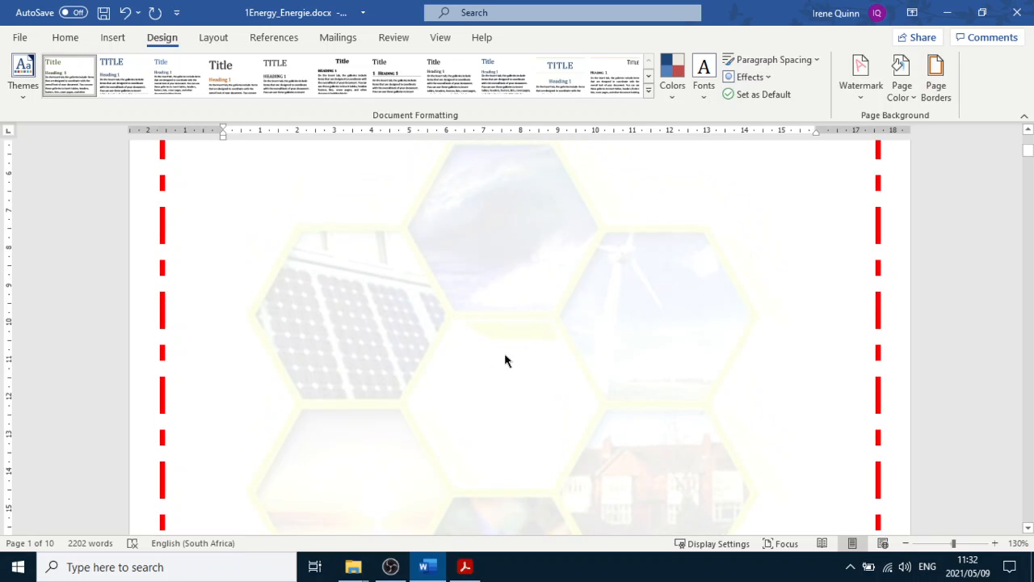
{"action": "scroll", "coordinate": [490, 346], "scroll_direction": "up", "scroll_amount": 3}
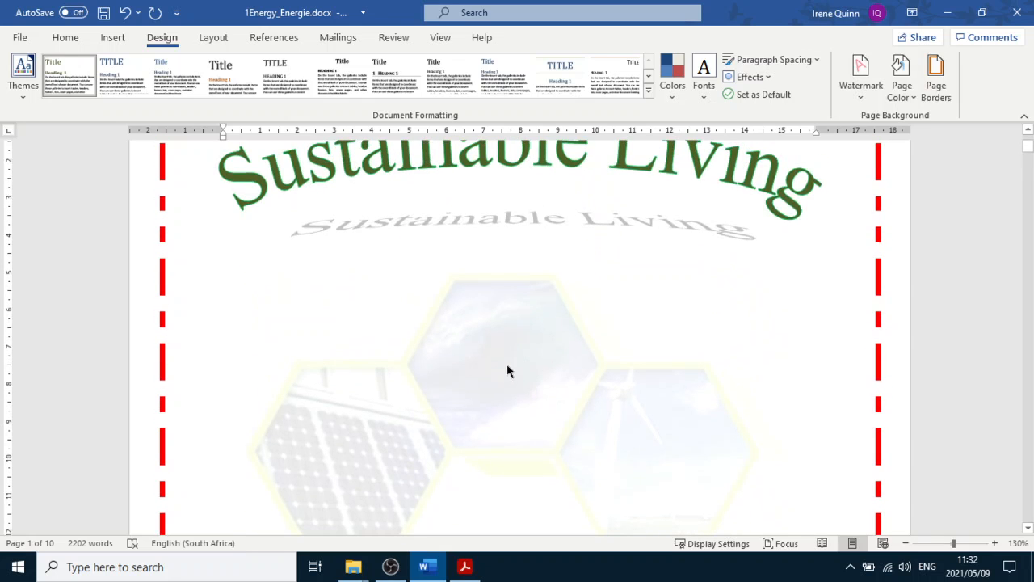
{"action": "scroll", "coordinate": [566, 339], "scroll_direction": "up", "scroll_amount": 2}
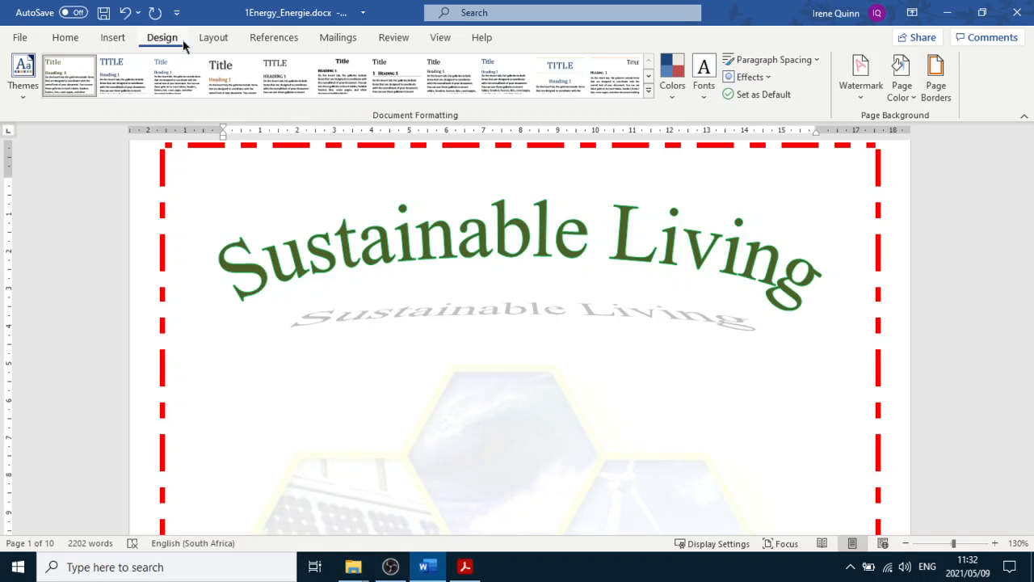
{"action": "left_click", "coordinate": [208, 38]}
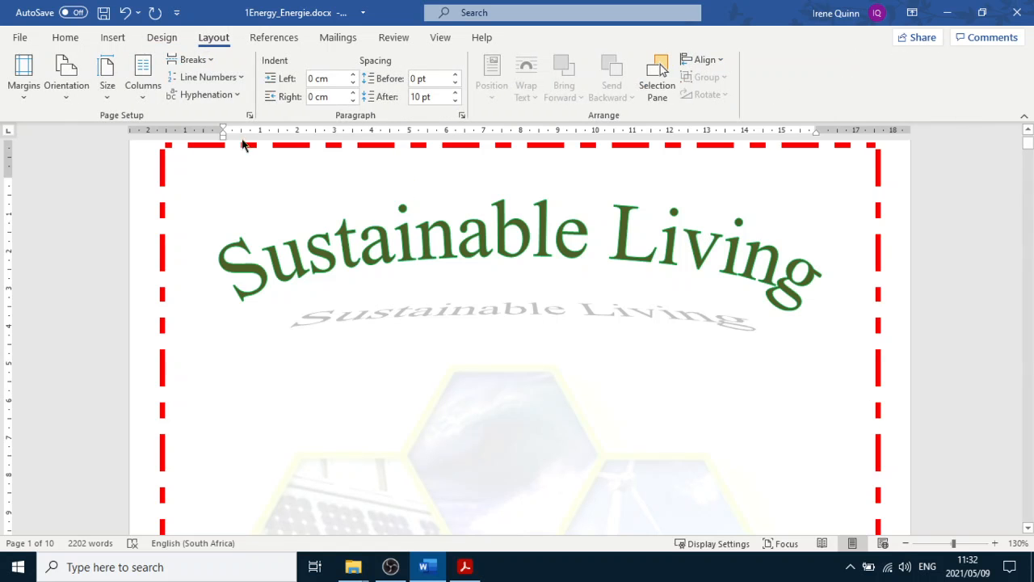
{"action": "left_click", "coordinate": [251, 118]}
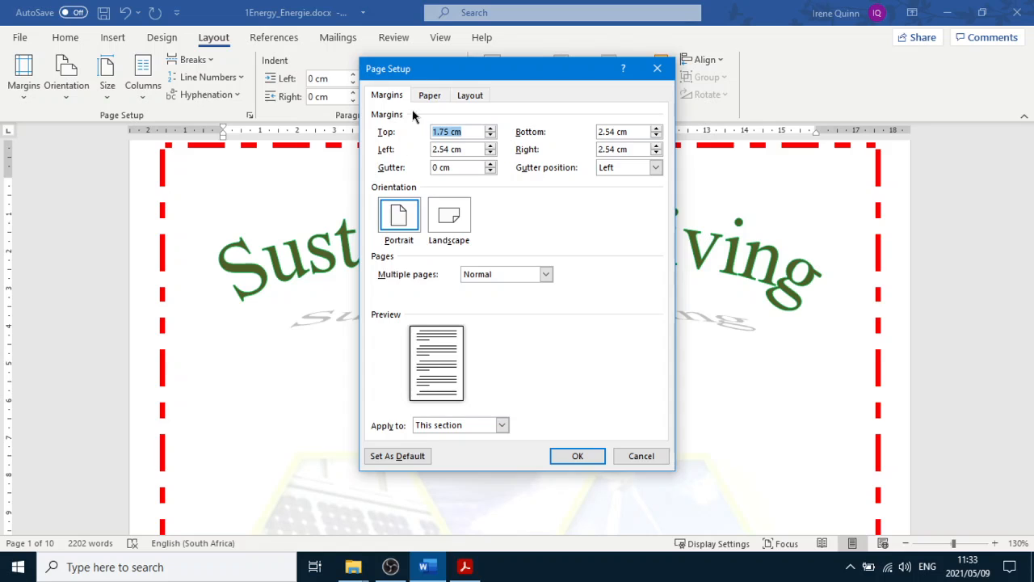
{"action": "left_click", "coordinate": [470, 97]}
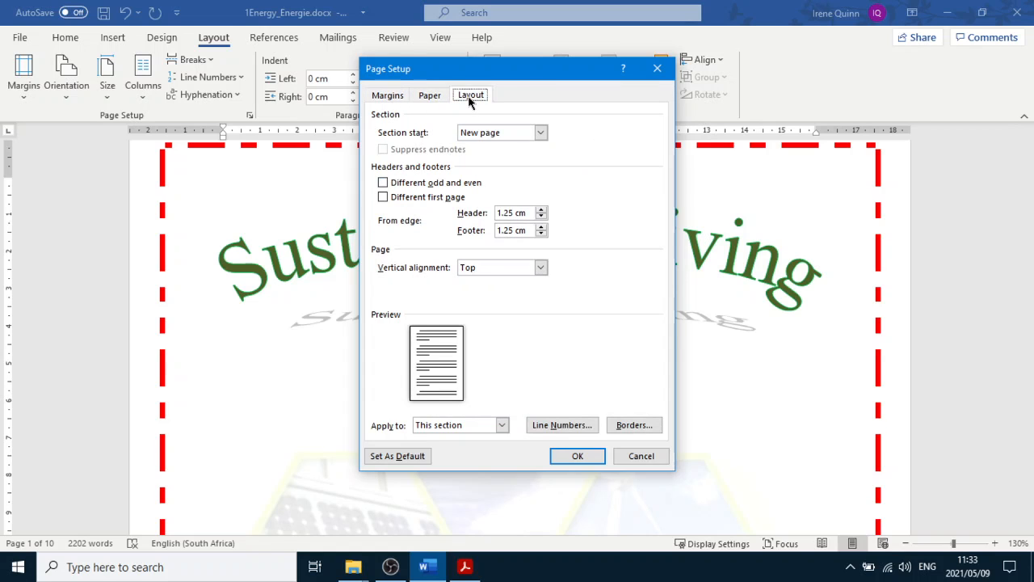
{"action": "left_click", "coordinate": [383, 198]}
{"action": "left_click", "coordinate": [577, 456]}
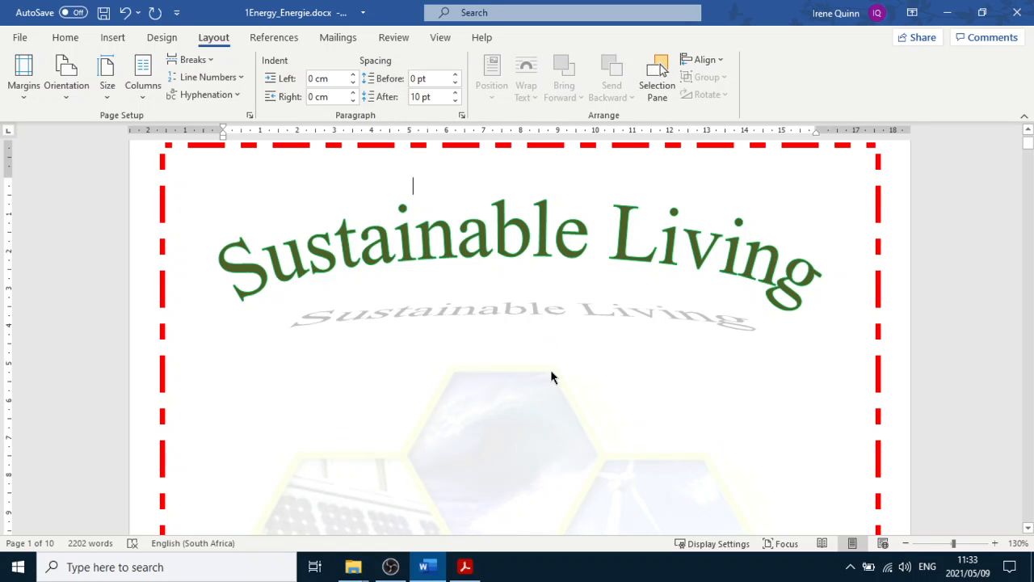
Step: Examine the cover page and the pages after it for the page border and the background watermark
{"action": "scroll", "coordinate": [551, 369], "scroll_direction": "down", "scroll_amount": 8}
{"action": "scroll", "coordinate": [551, 370], "scroll_direction": "down", "scroll_amount": 10}
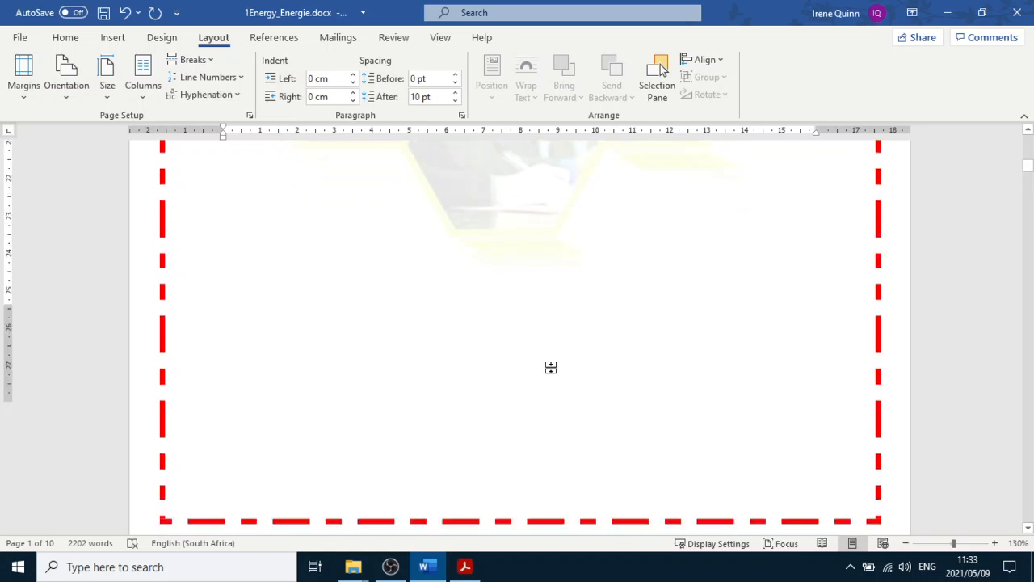
{"action": "scroll", "coordinate": [552, 371], "scroll_direction": "up", "scroll_amount": 6}
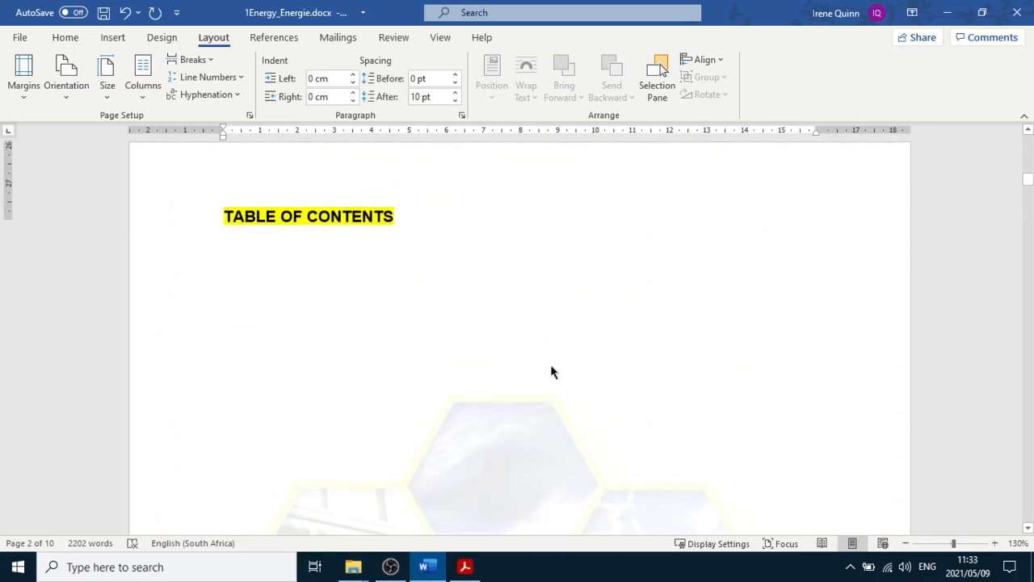
{"action": "scroll", "coordinate": [498, 365], "scroll_direction": "down", "scroll_amount": 2}
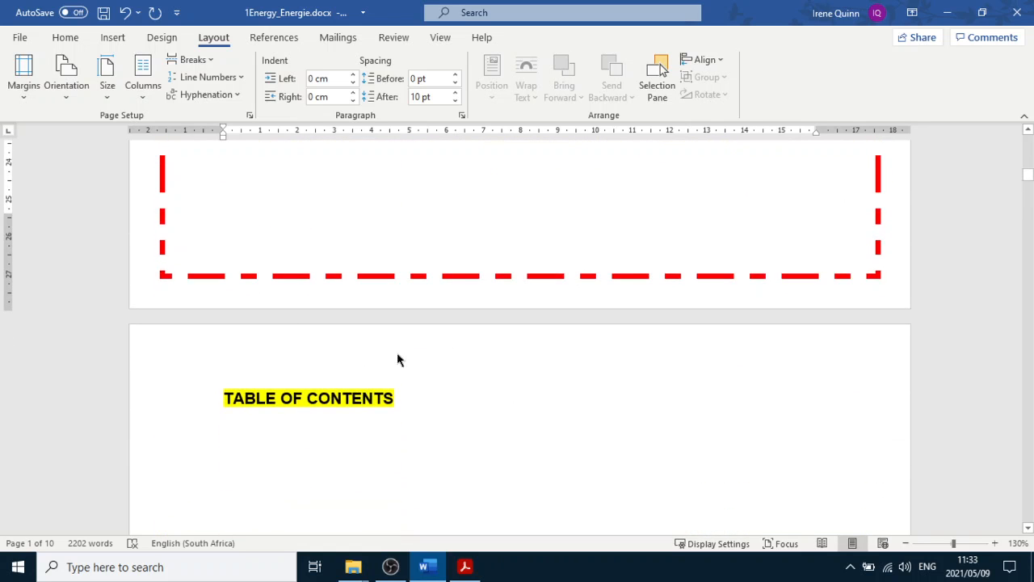
{"action": "scroll", "coordinate": [467, 388], "scroll_direction": "down", "scroll_amount": 8}
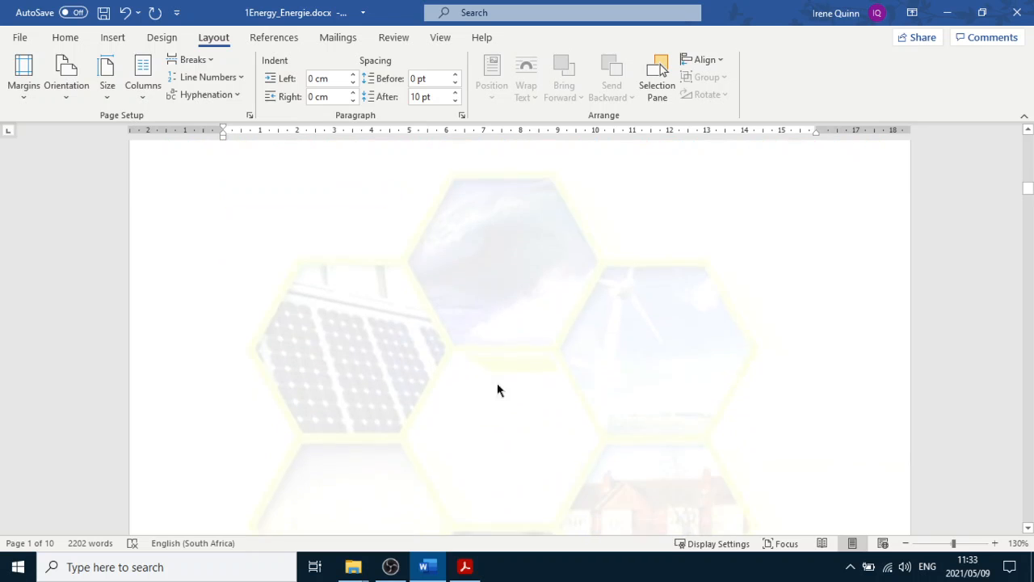
{"action": "scroll", "coordinate": [508, 409], "scroll_direction": "down", "scroll_amount": 12}
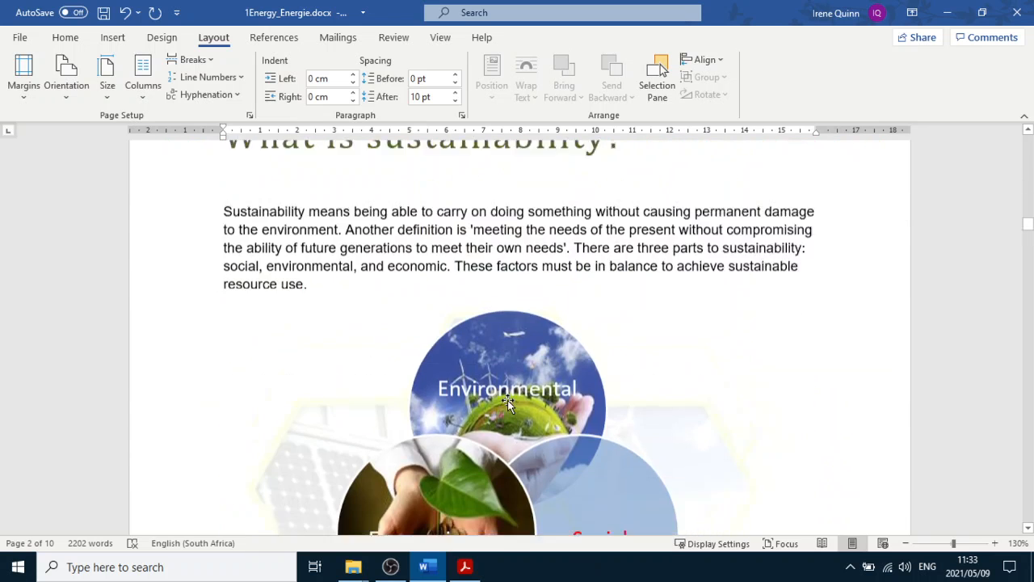
{"action": "scroll", "coordinate": [672, 393], "scroll_direction": "down", "scroll_amount": 2}
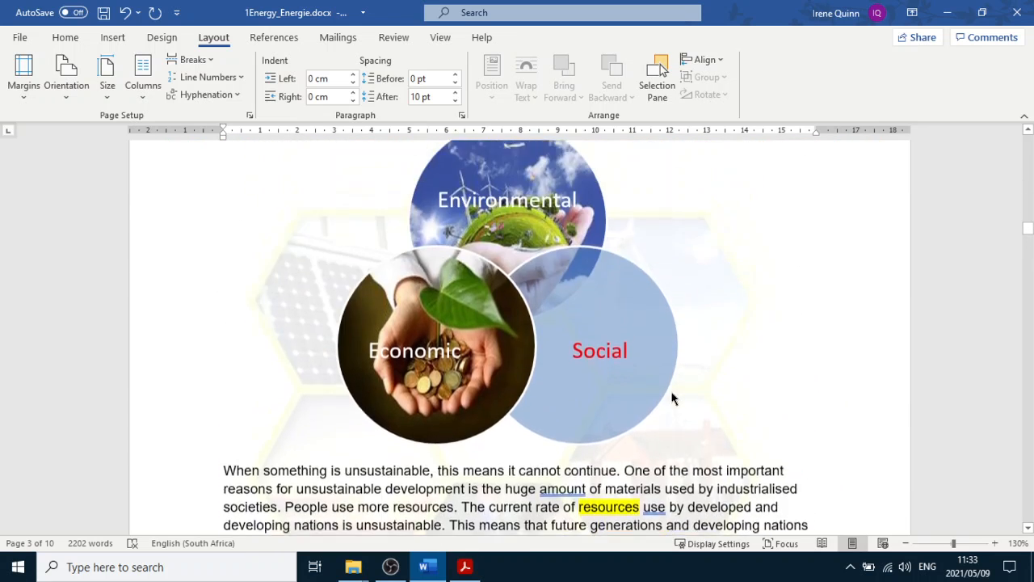
{"action": "scroll", "coordinate": [670, 391], "scroll_direction": "up", "scroll_amount": 8}
{"action": "scroll", "coordinate": [652, 383], "scroll_direction": "up", "scroll_amount": 20}
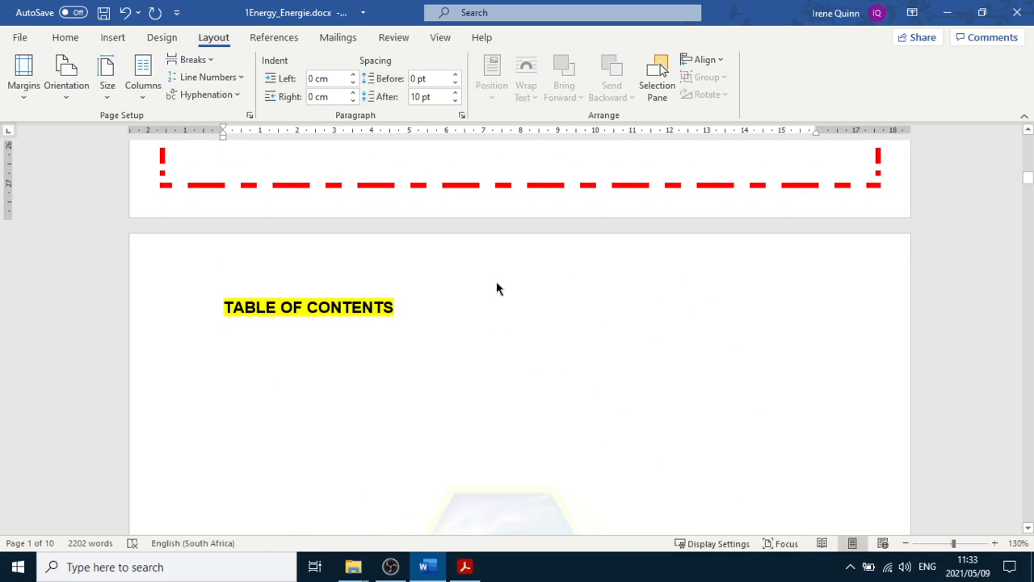
Step: Open the header of the table of contents page and delete the hexagon picture watermark anchored in it
{"action": "double_click", "coordinate": [421, 262]}
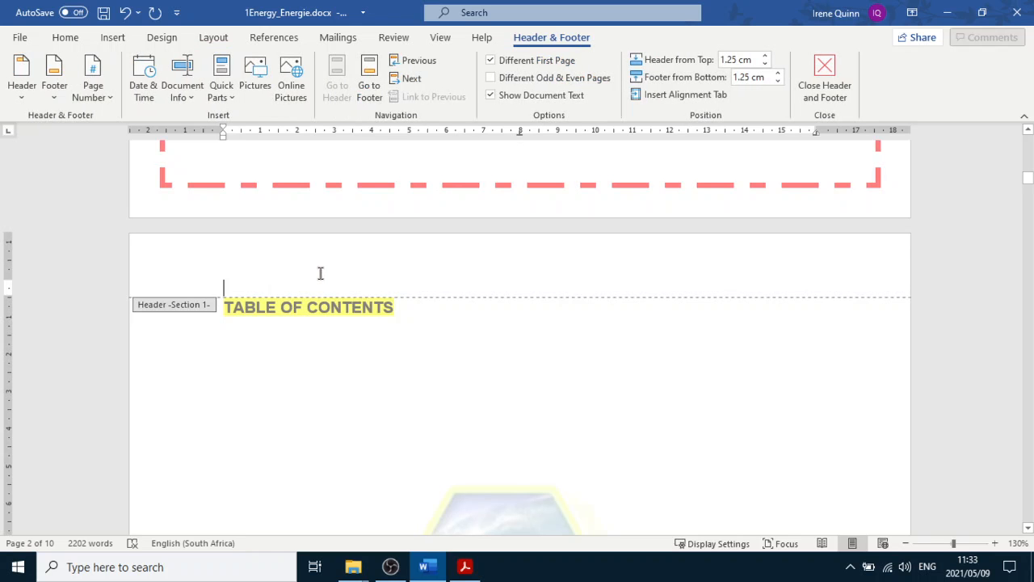
{"action": "scroll", "coordinate": [397, 312], "scroll_direction": "down", "scroll_amount": 5}
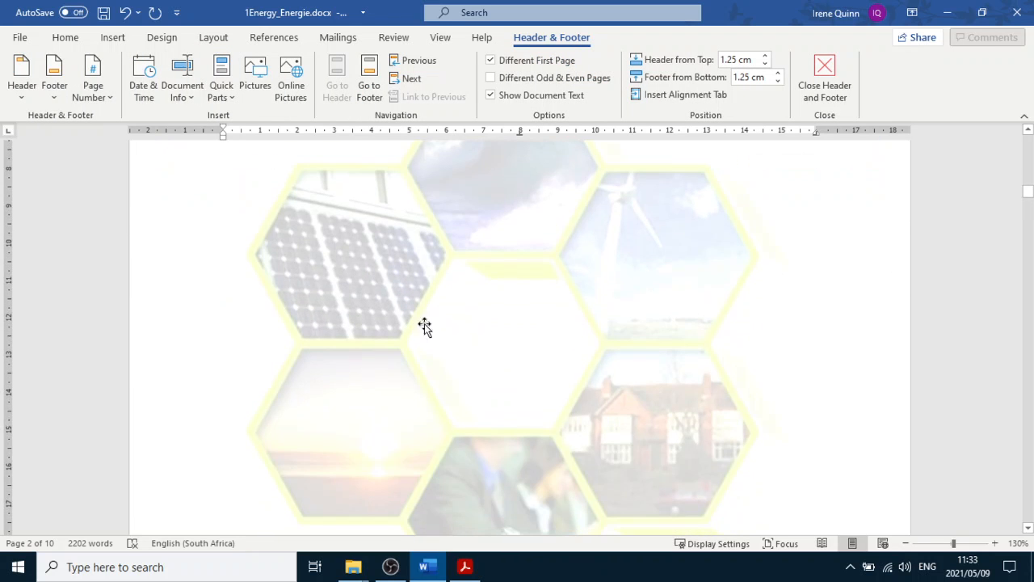
{"action": "left_click", "coordinate": [490, 301]}
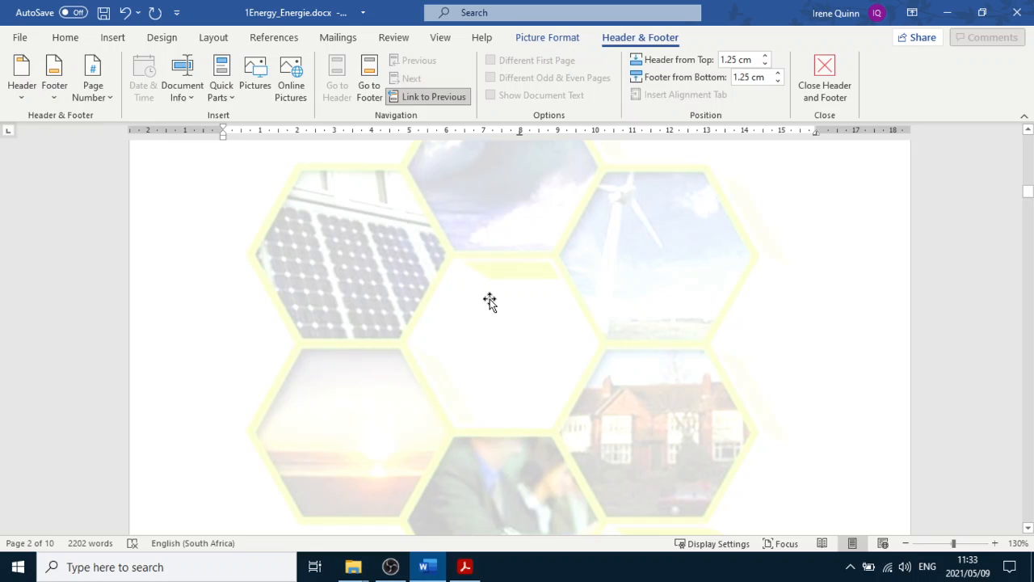
{"action": "left_click", "coordinate": [480, 277]}
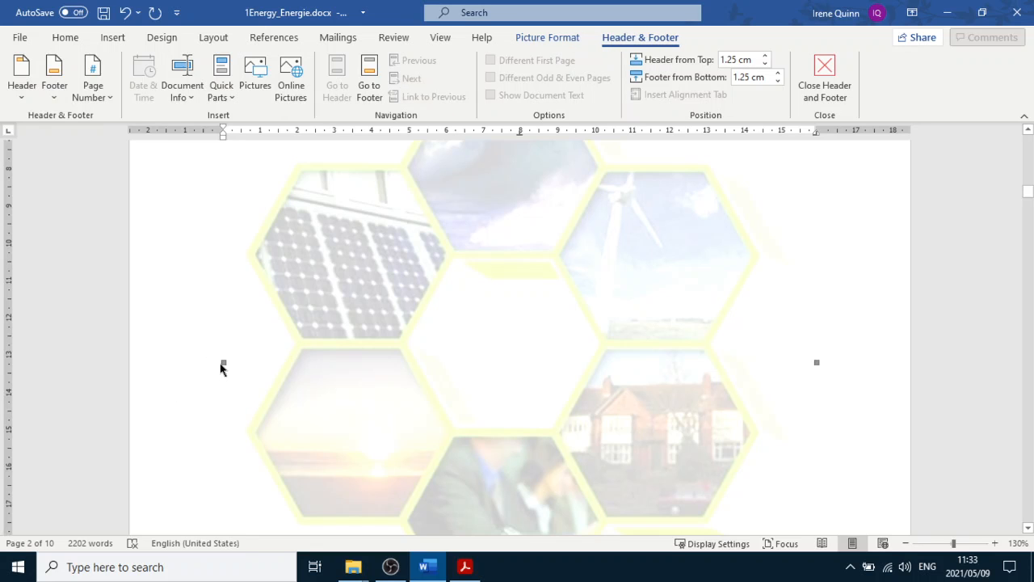
{"action": "scroll", "coordinate": [676, 422], "scroll_direction": "down", "scroll_amount": 3}
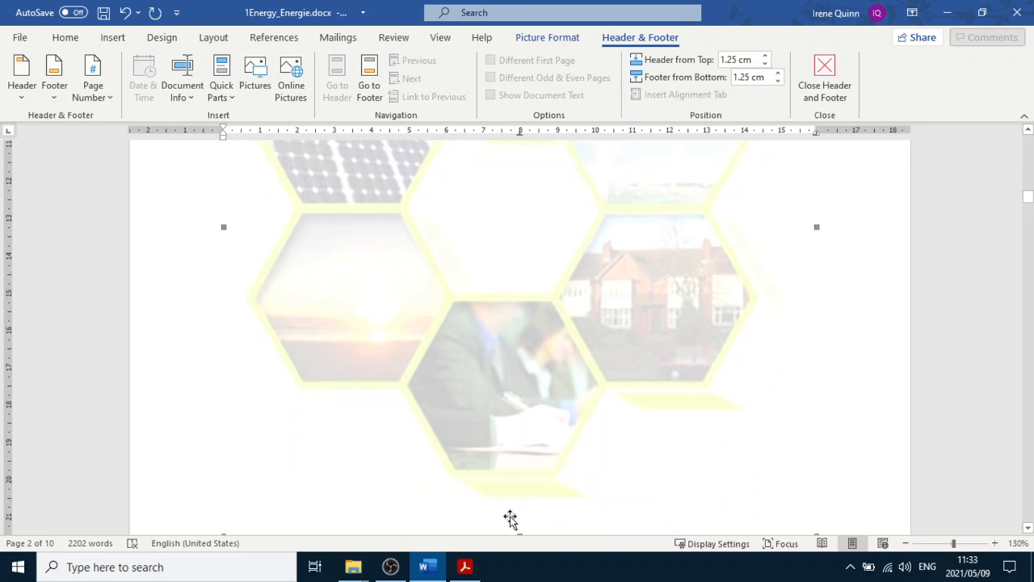
{"action": "scroll", "coordinate": [565, 388], "scroll_direction": "up", "scroll_amount": 4}
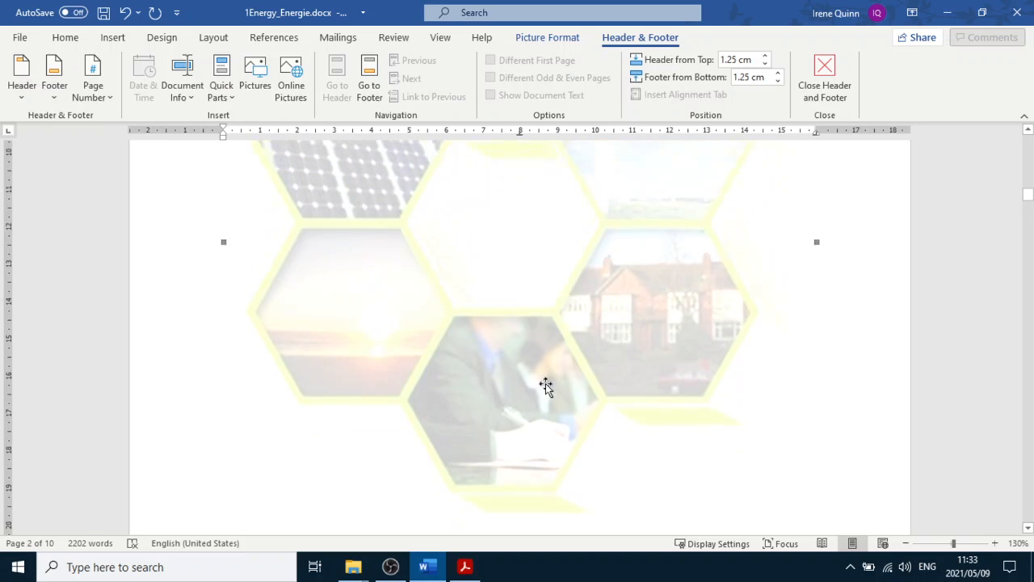
{"action": "key", "text": "Delete"}
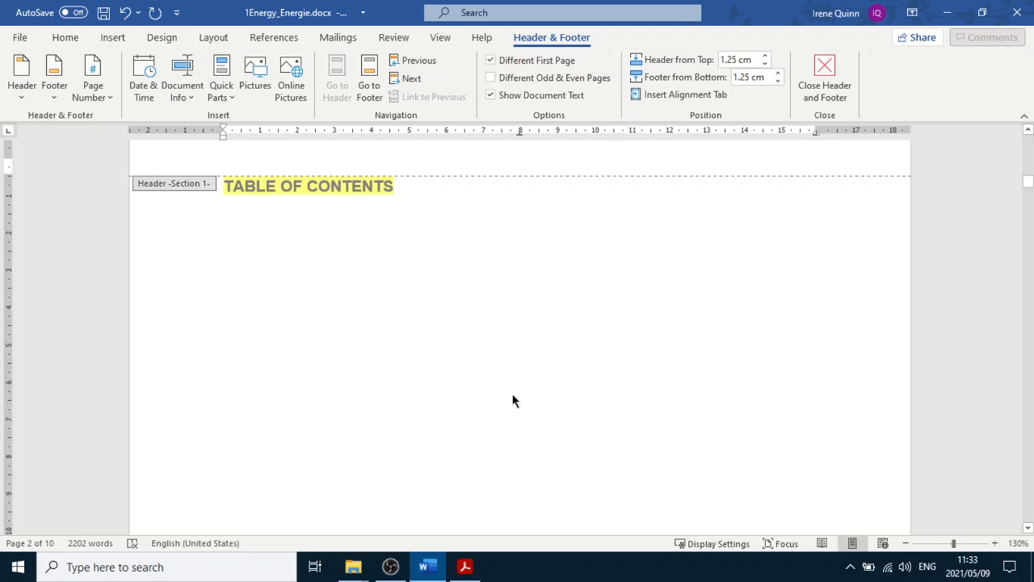
{"action": "scroll", "coordinate": [430, 306], "scroll_direction": "down", "scroll_amount": 17}
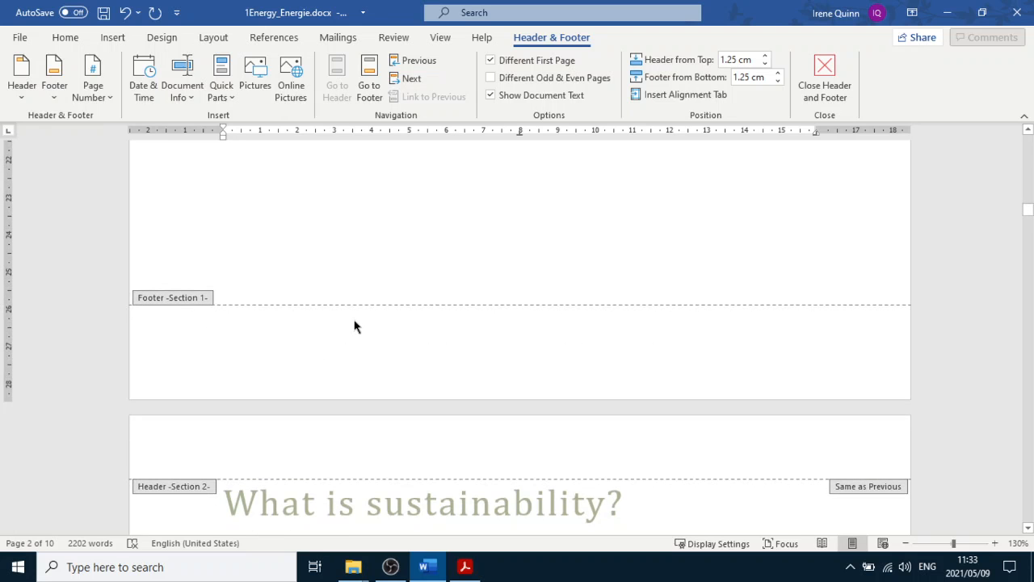
{"action": "scroll", "coordinate": [355, 323], "scroll_direction": "up", "scroll_amount": 15}
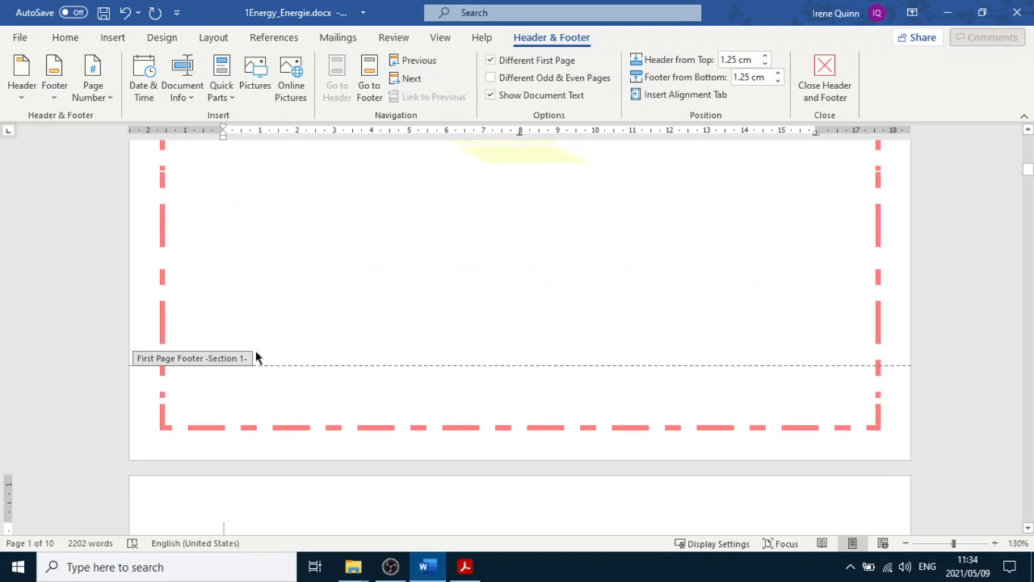
{"action": "scroll", "coordinate": [371, 356], "scroll_direction": "up", "scroll_amount": 12}
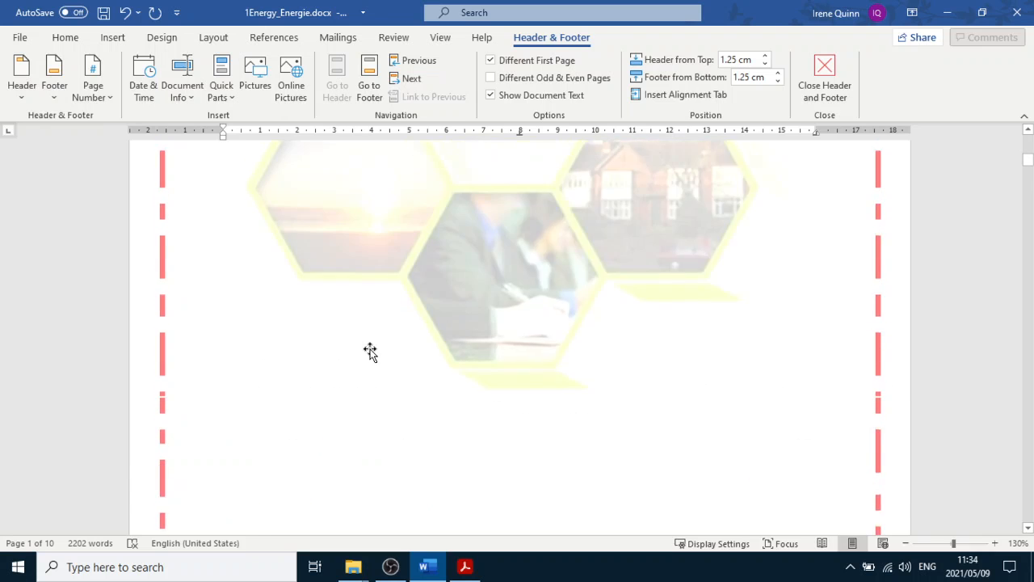
Step: Check the cover page and the table of contents page for the watermark, and close header editing
{"action": "scroll", "coordinate": [330, 324], "scroll_direction": "up", "scroll_amount": 2}
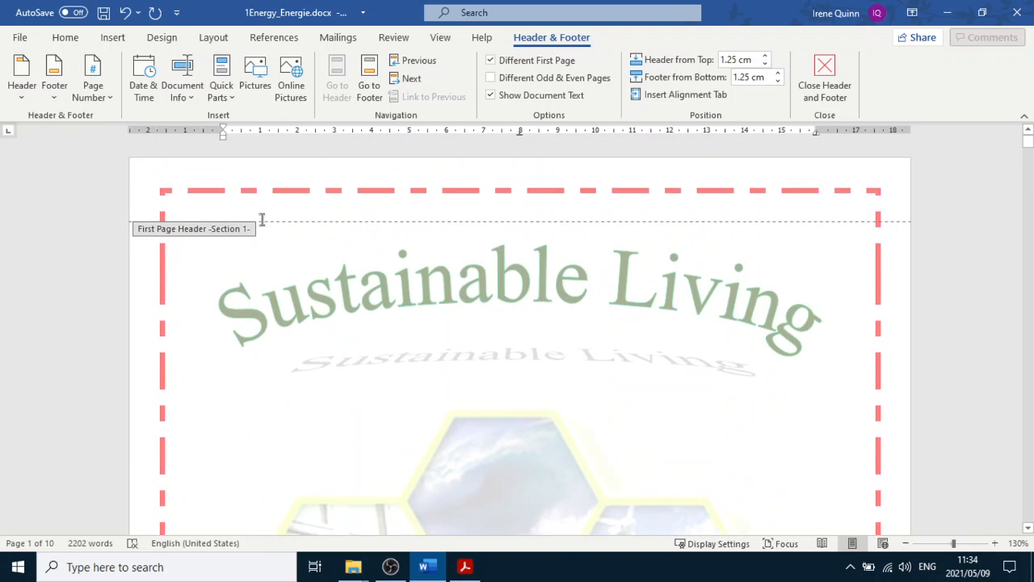
{"action": "scroll", "coordinate": [429, 302], "scroll_direction": "down", "scroll_amount": 8}
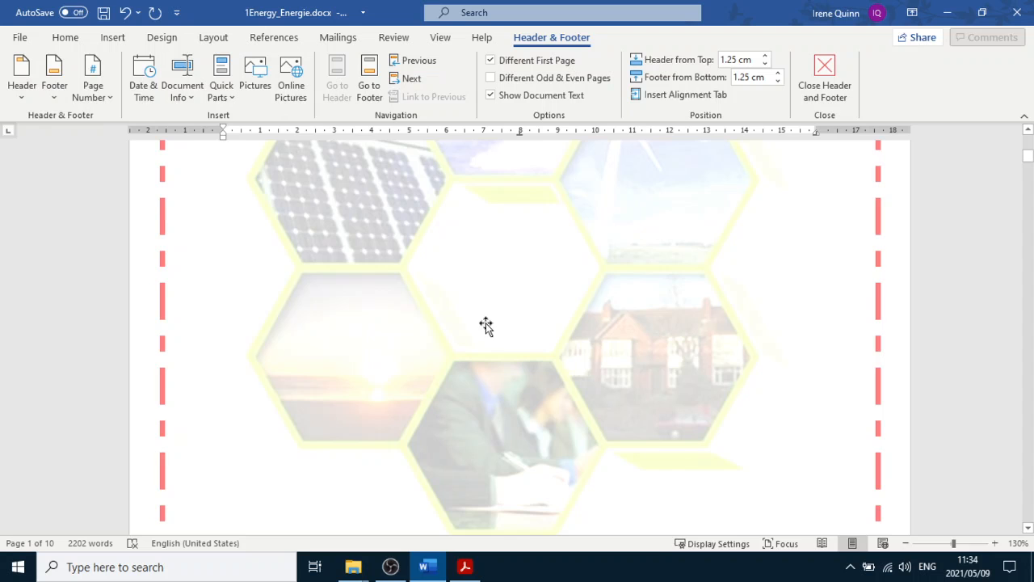
{"action": "scroll", "coordinate": [488, 323], "scroll_direction": "down", "scroll_amount": 12}
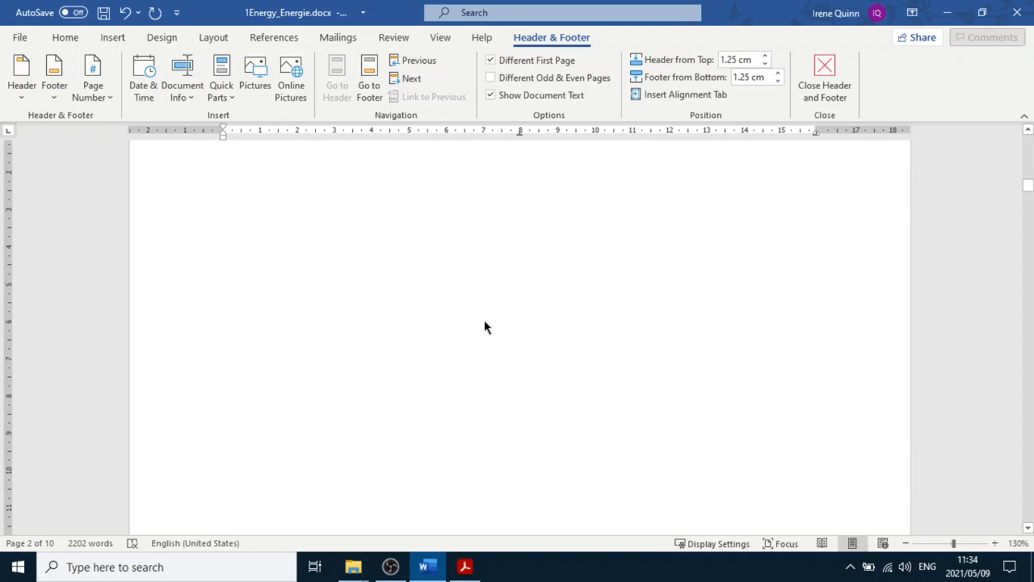
{"action": "scroll", "coordinate": [485, 323], "scroll_direction": "up", "scroll_amount": 2}
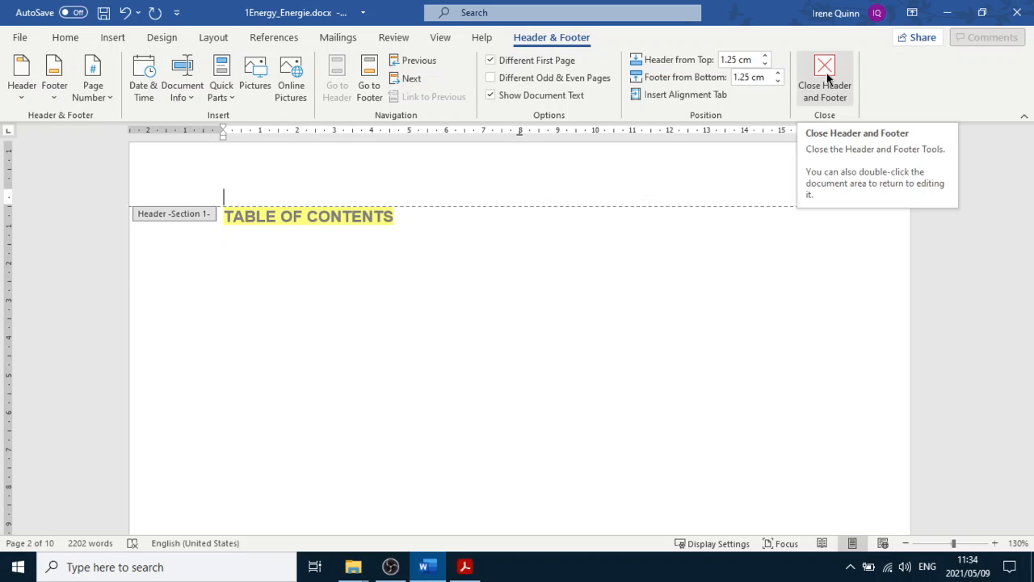
{"action": "double_click", "coordinate": [457, 393]}
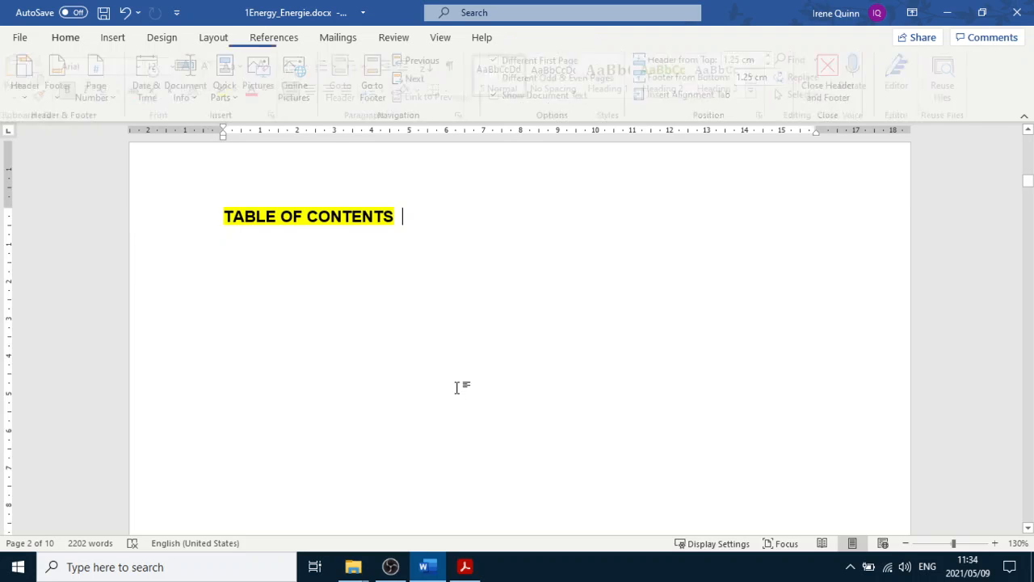
Step: Switch to QUESTION.pdf in Acrobat Reader, read the table of contents requirements in task 1.2, and return to the Word document
{"action": "left_click", "coordinate": [465, 567]}
{"action": "scroll", "coordinate": [284, 331], "scroll_direction": "down", "scroll_amount": 3}
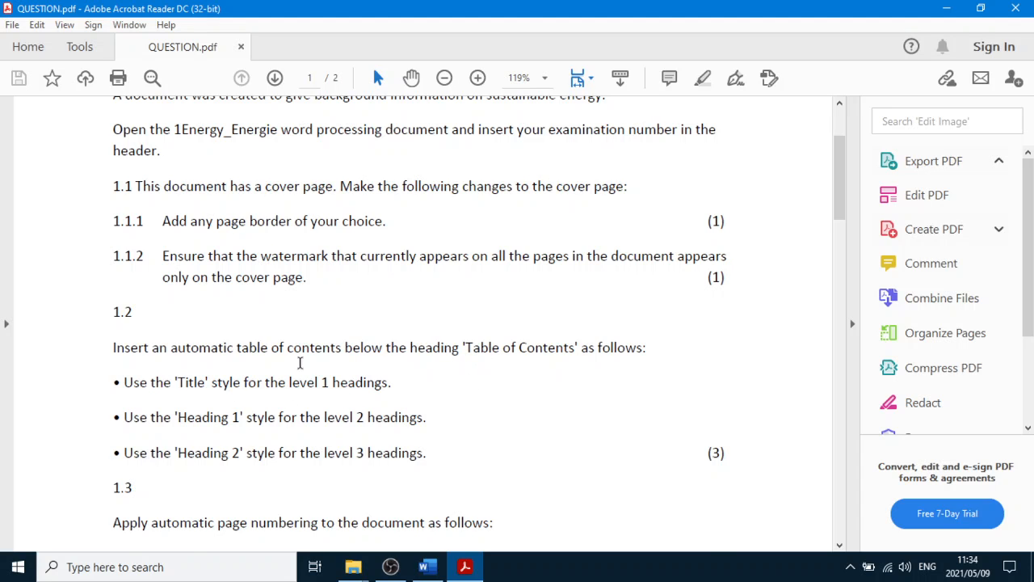
{"action": "scroll", "coordinate": [299, 363], "scroll_direction": "down", "scroll_amount": 3}
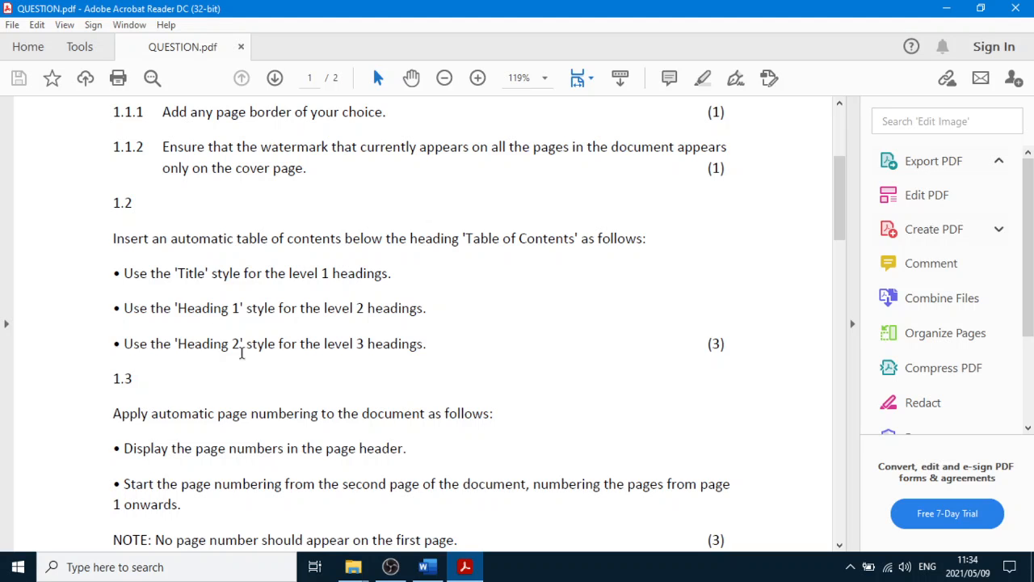
{"action": "left_click", "coordinate": [428, 567]}
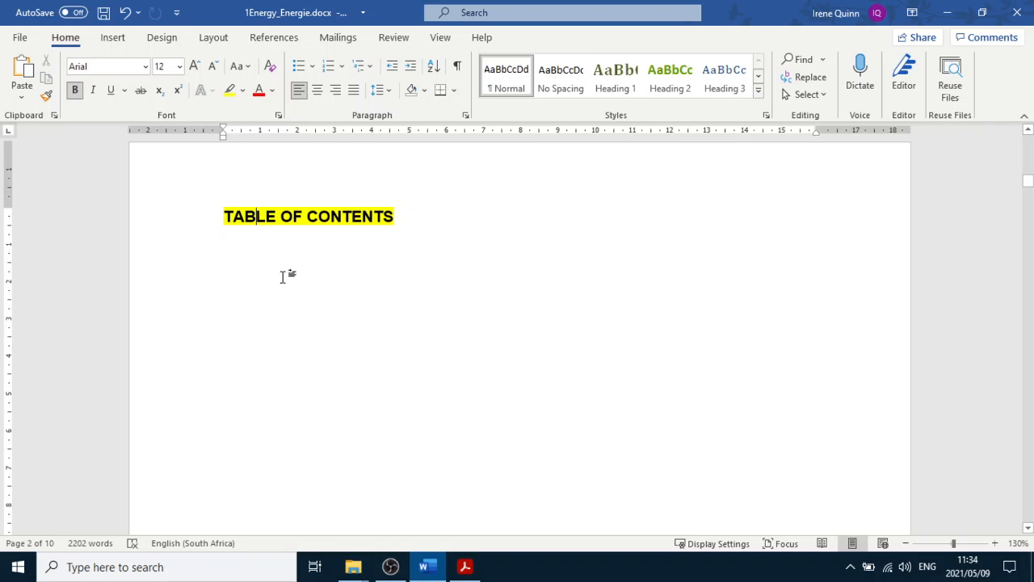
Step: Try inserting the built-in Automatic Table 1 below the "TABLE OF CONTENTS" heading, and undo the insertion
{"action": "key", "text": "ctrl+z"}
{"action": "left_click", "coordinate": [277, 38]}
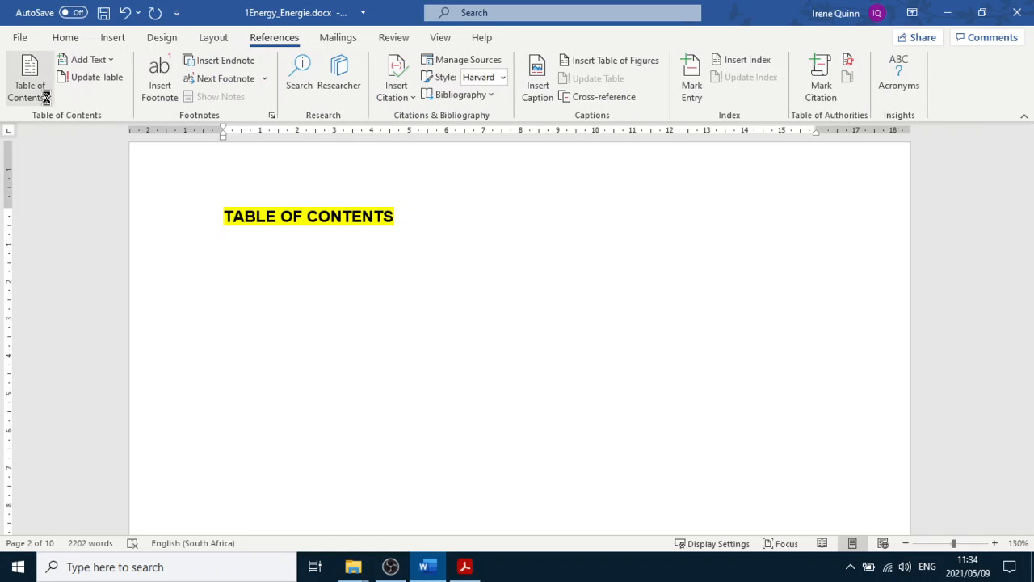
{"action": "left_click", "coordinate": [46, 96]}
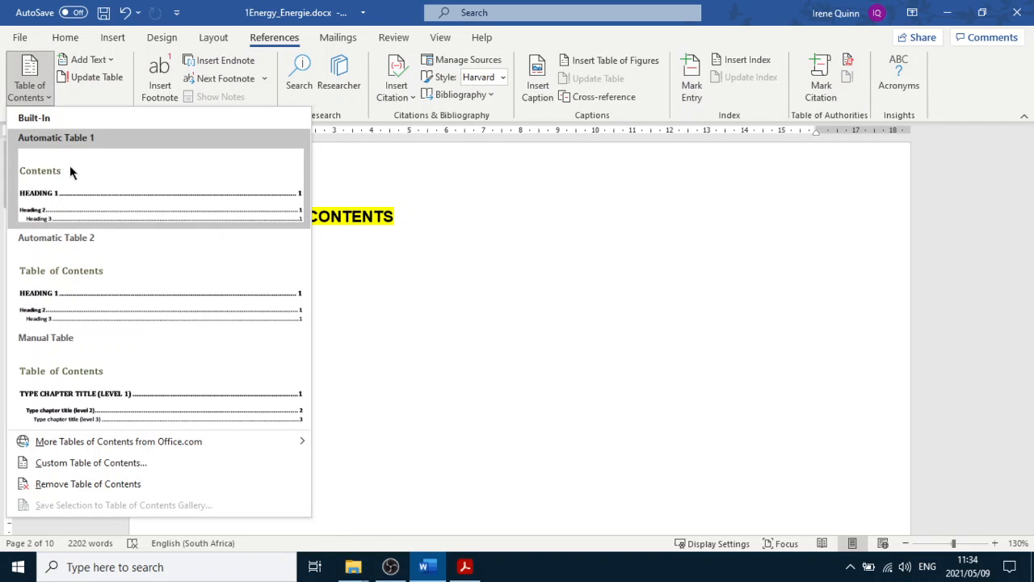
{"action": "left_click", "coordinate": [78, 191]}
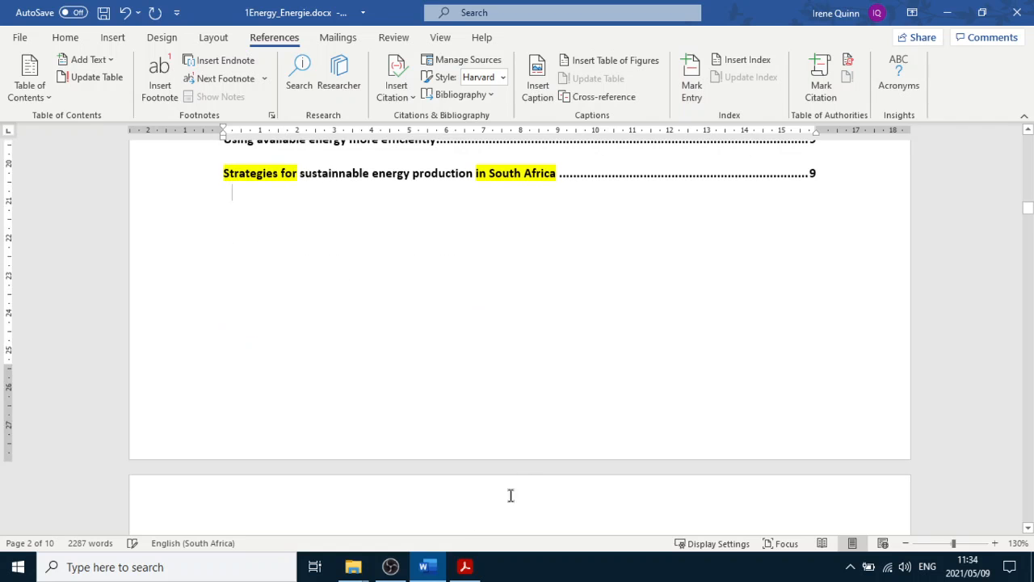
{"action": "scroll", "coordinate": [536, 441], "scroll_direction": "up", "scroll_amount": 5}
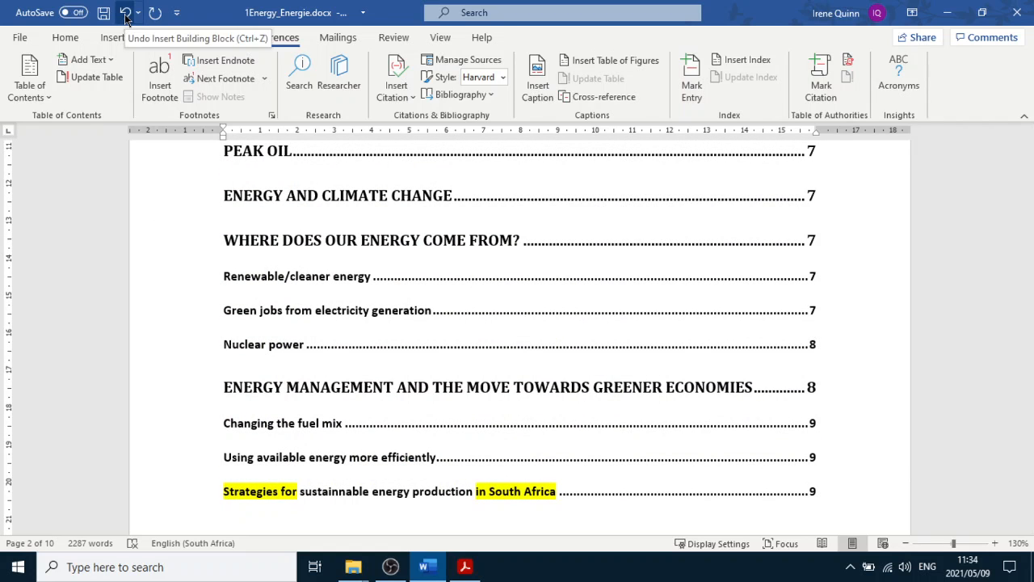
{"action": "left_click", "coordinate": [125, 17]}
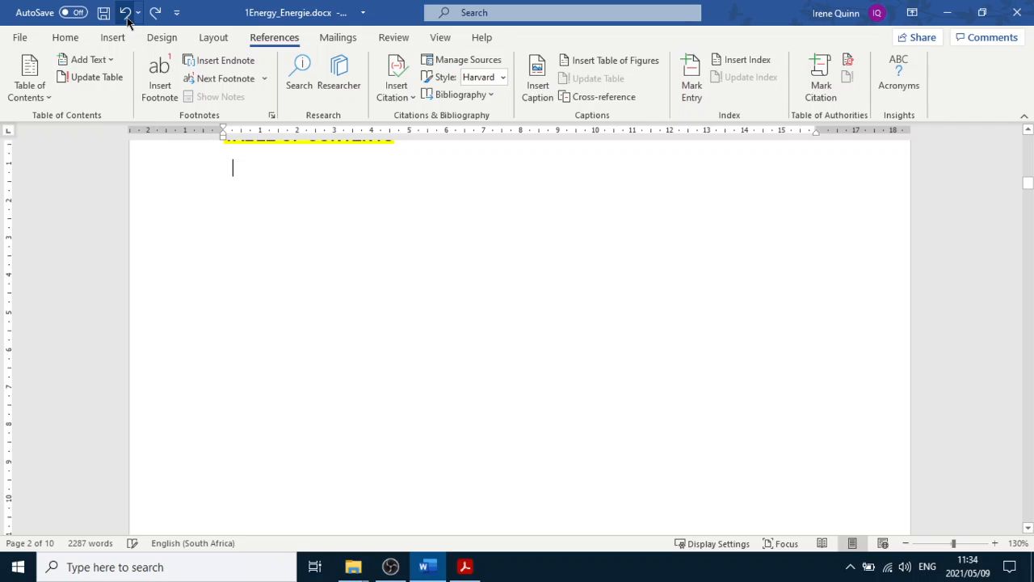
Step: Open the custom table of contents settings and examine the tab leader choices
{"action": "left_click", "coordinate": [46, 95]}
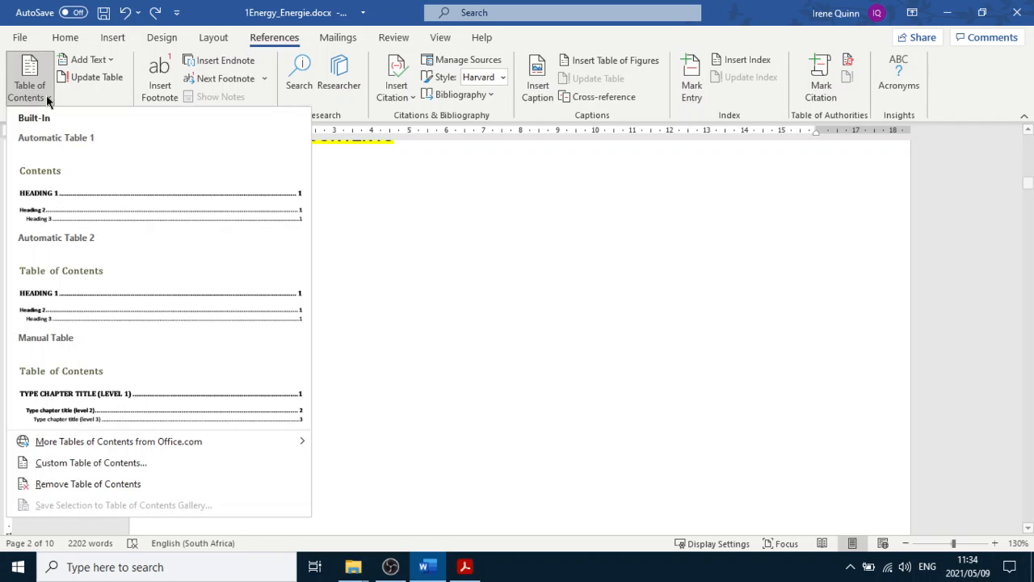
{"action": "left_click", "coordinate": [127, 466]}
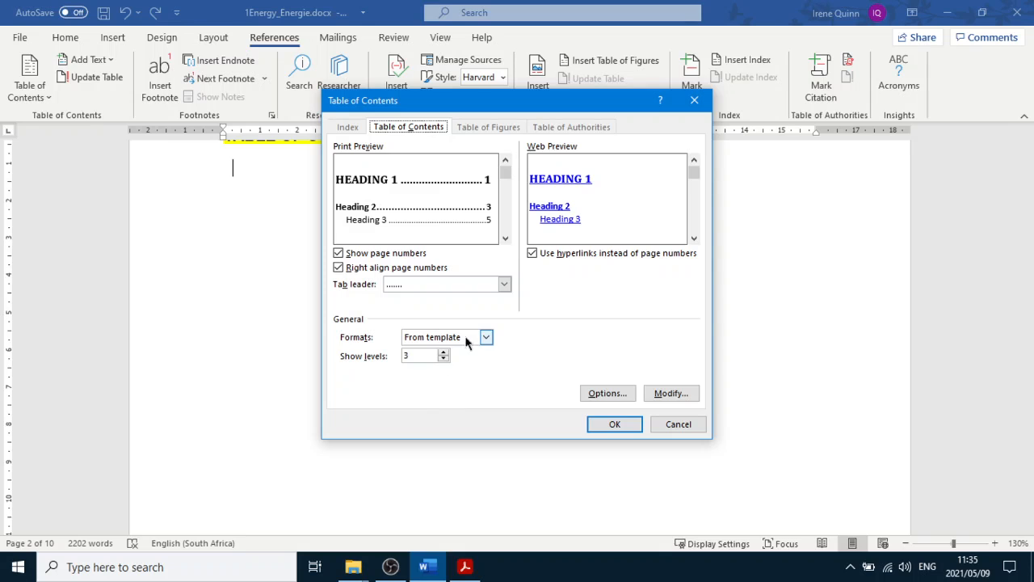
{"action": "left_click", "coordinate": [504, 284]}
{"action": "left_click", "coordinate": [503, 287]}
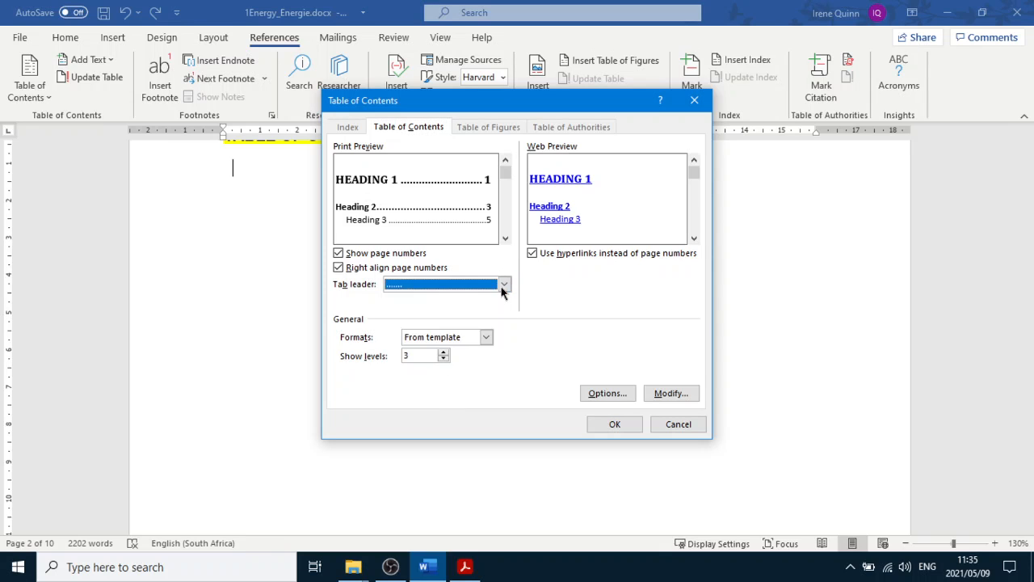
Step: Examine the TOC 1 and TOC 2 entry styles and the TOC 1 formatting, and leave the style dialogs without changes
{"action": "left_click", "coordinate": [666, 394]}
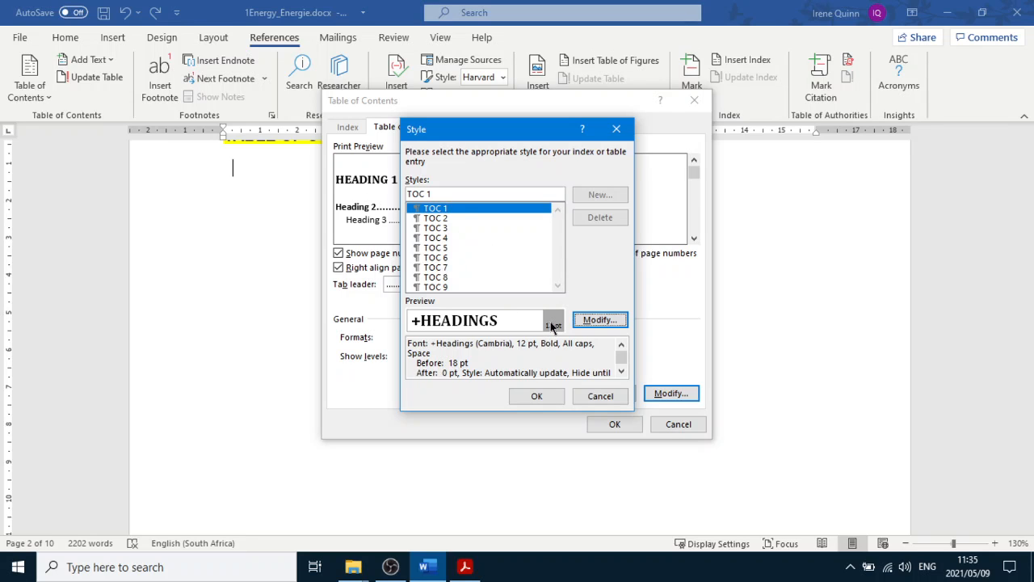
{"action": "left_click", "coordinate": [441, 219]}
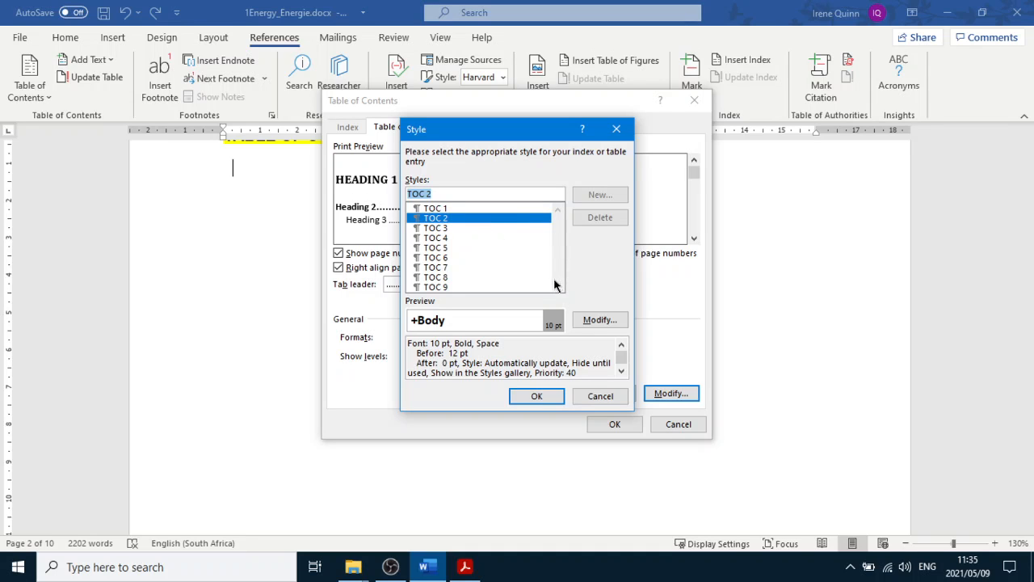
{"action": "left_click", "coordinate": [481, 209]}
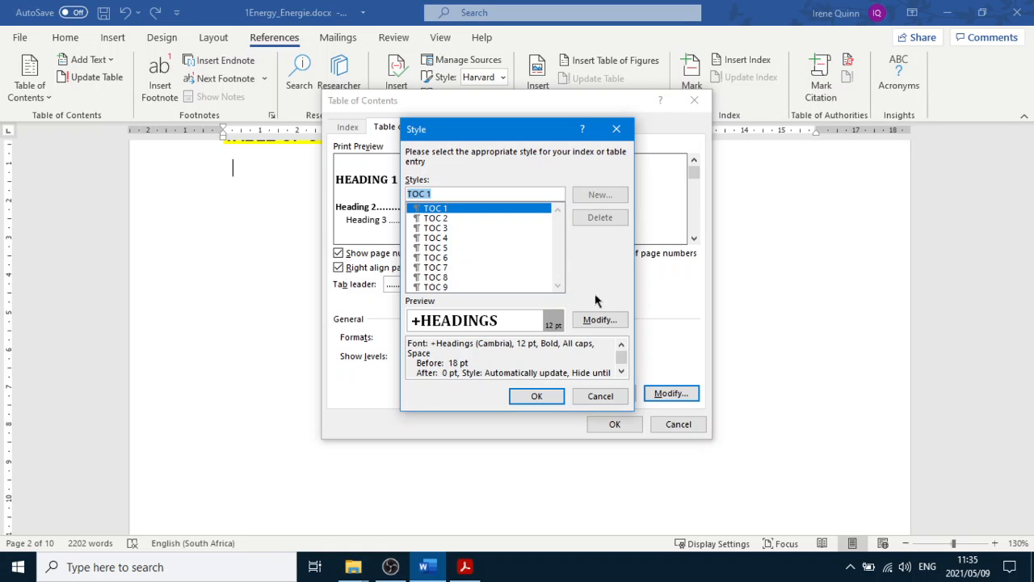
{"action": "left_click", "coordinate": [602, 321]}
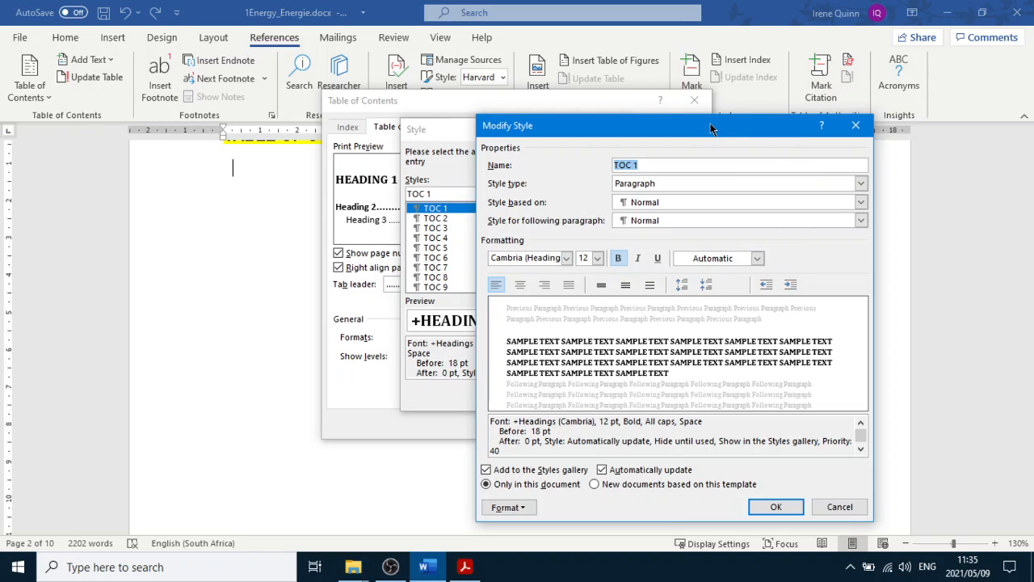
{"action": "left_click_drag", "start_coordinate": [710, 123], "coordinate": [640, 114]}
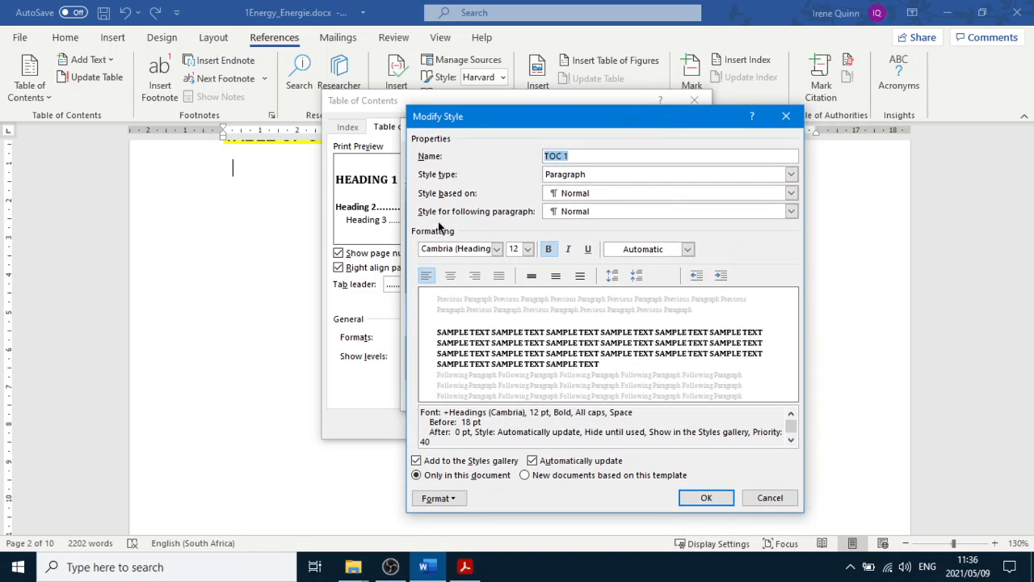
{"action": "left_click", "coordinate": [772, 497]}
{"action": "left_click", "coordinate": [602, 396]}
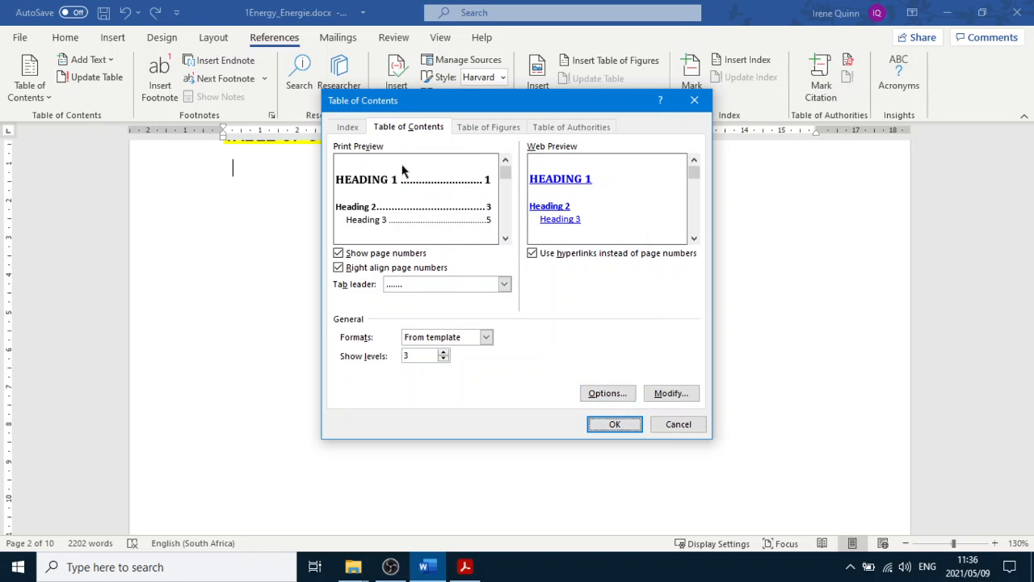
Step: Examine the table of contents formats and the TOC levels assigned to the heading styles, and cancel the custom table of contents
{"action": "left_click", "coordinate": [486, 337]}
{"action": "left_click", "coordinate": [486, 338]}
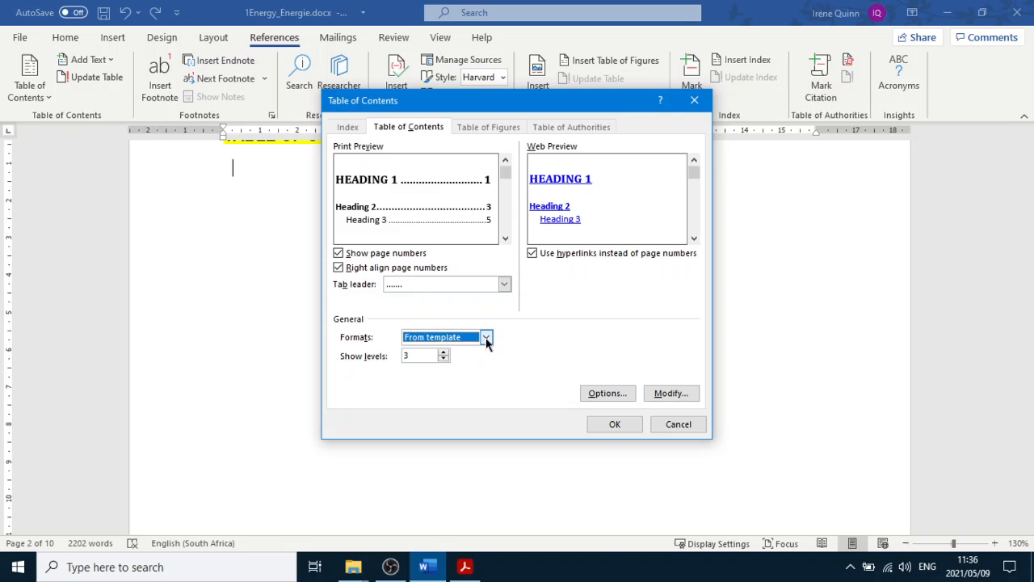
{"action": "left_click", "coordinate": [586, 395]}
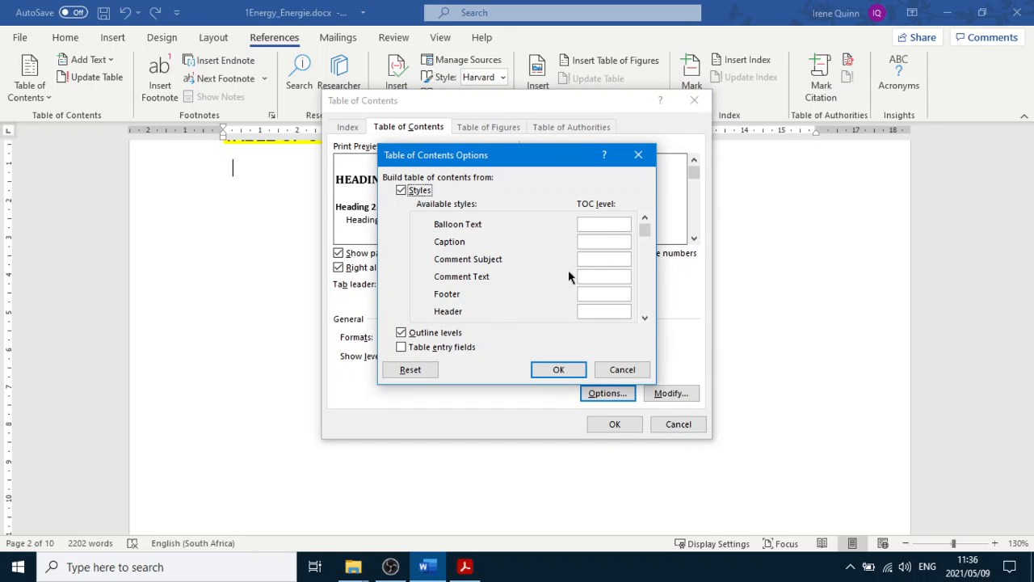
{"action": "left_click", "coordinate": [645, 318]}
{"action": "left_click", "coordinate": [645, 319]}
{"action": "left_click", "coordinate": [645, 319]}
{"action": "left_click", "coordinate": [645, 319]}
{"action": "left_click", "coordinate": [645, 318]}
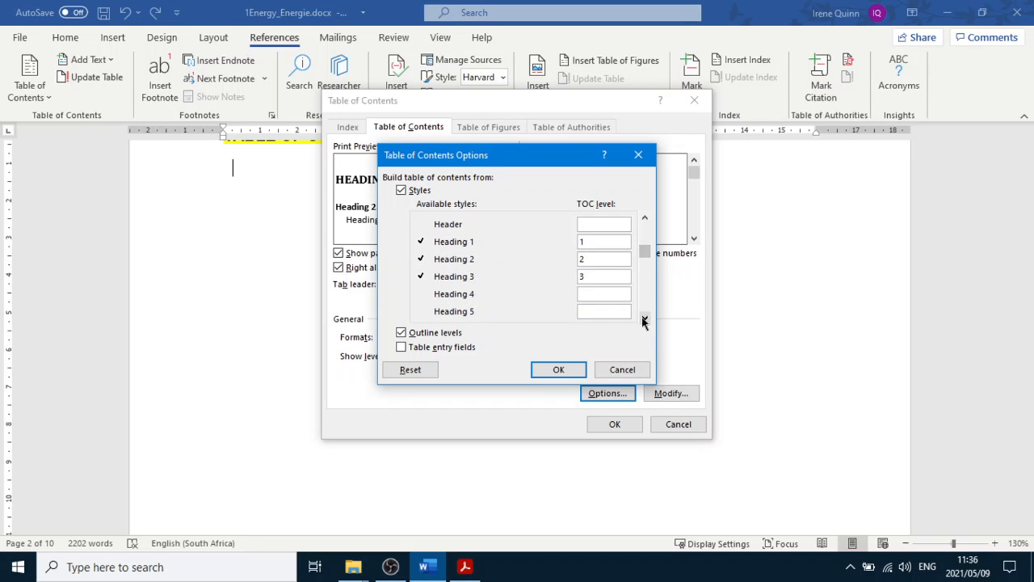
{"action": "left_click", "coordinate": [622, 370]}
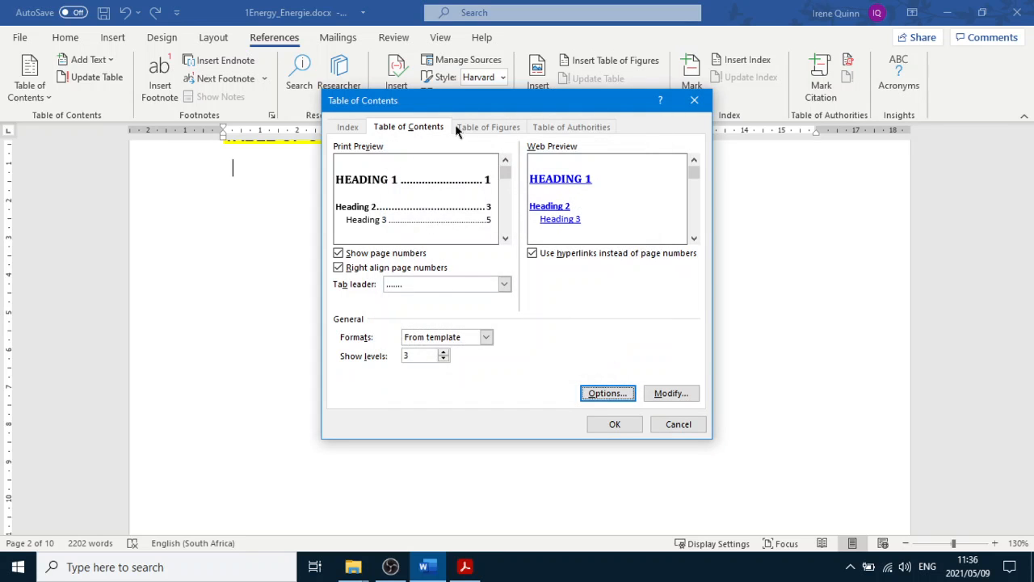
{"action": "left_click", "coordinate": [677, 428]}
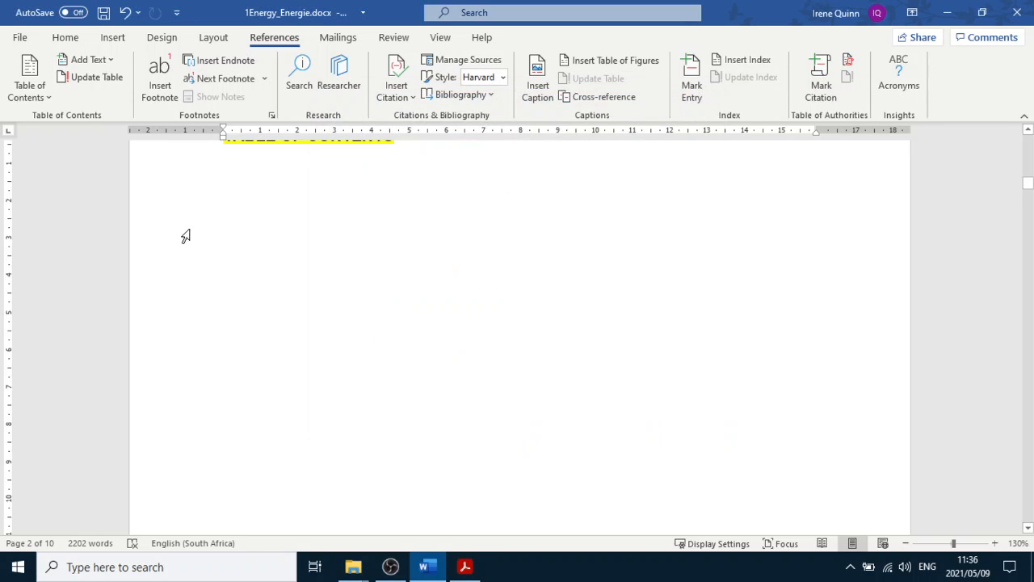
Step: Start a custom table of contents below the heading and open its options at the TOC levels of the Heading styles
{"action": "left_click", "coordinate": [238, 185]}
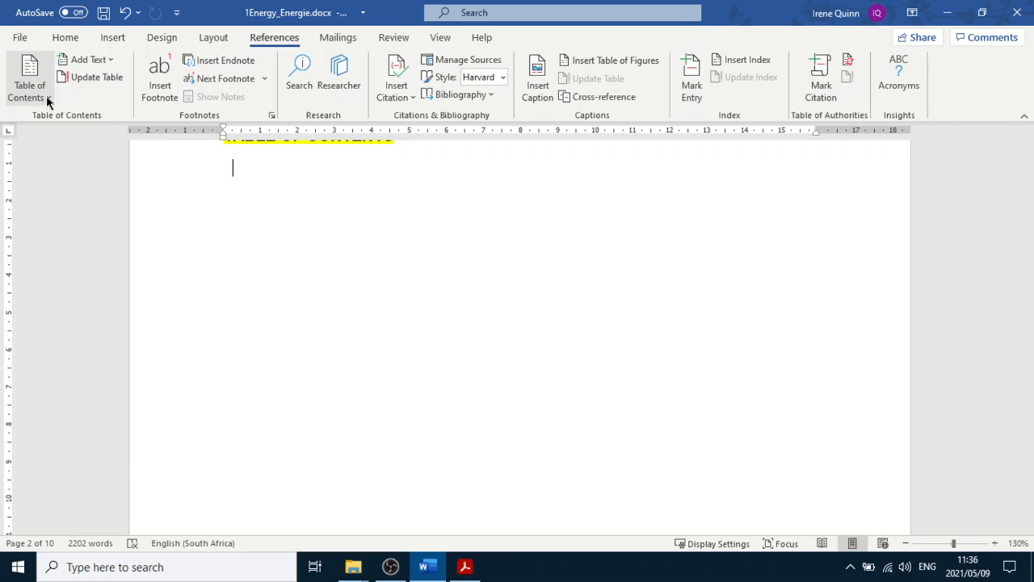
{"action": "left_click", "coordinate": [47, 99]}
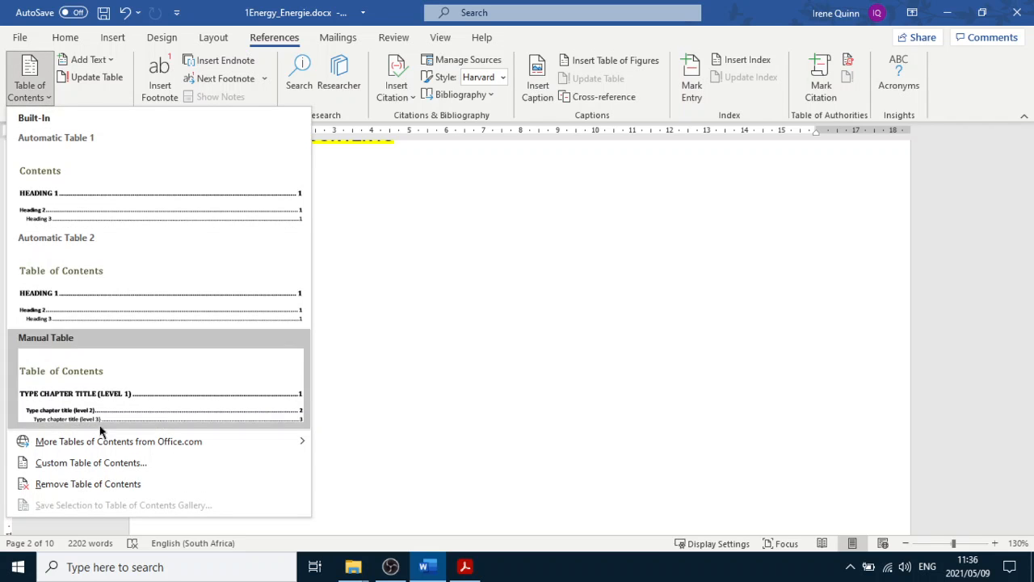
{"action": "left_click", "coordinate": [91, 463]}
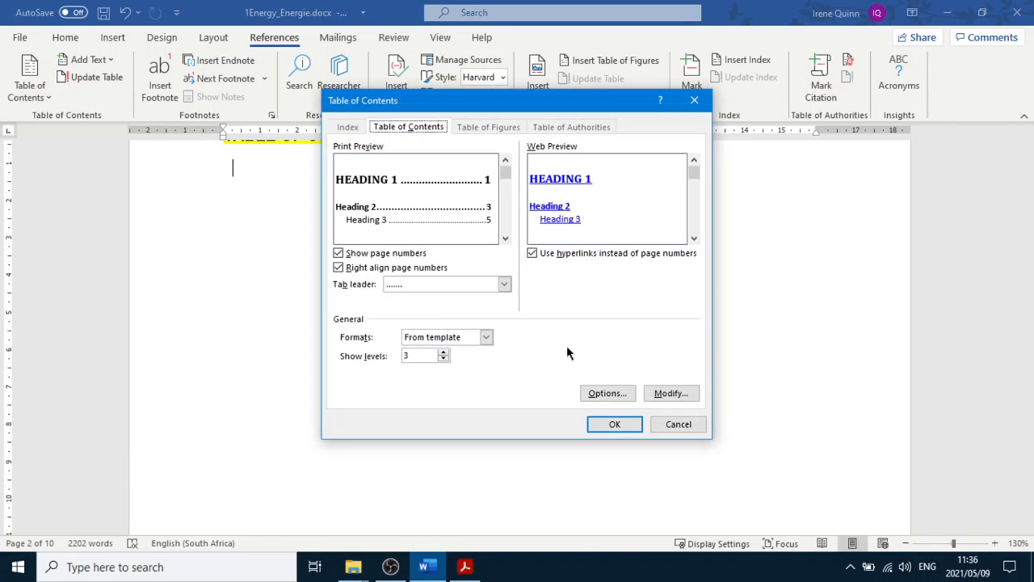
{"action": "left_click", "coordinate": [607, 393]}
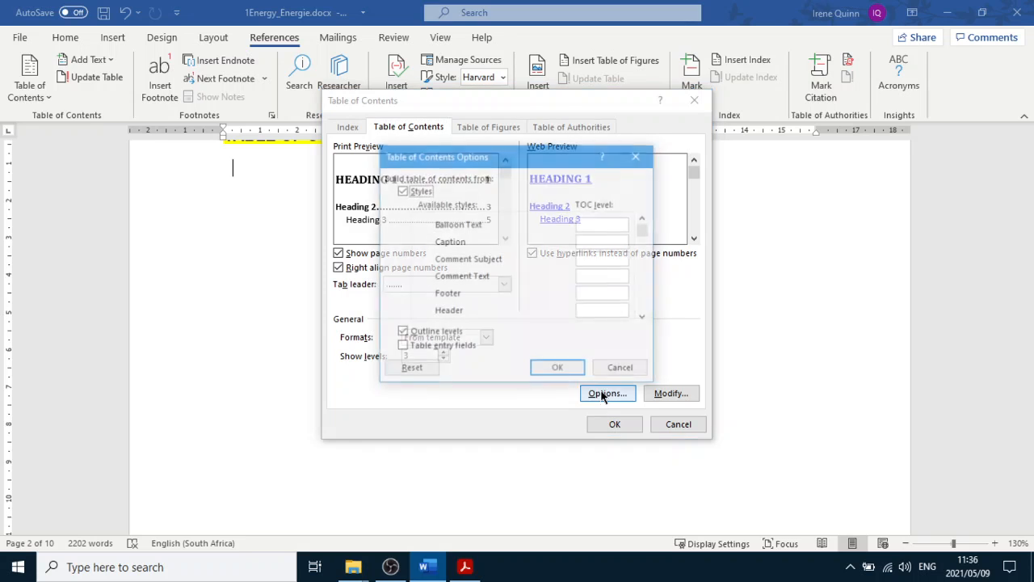
{"action": "left_click", "coordinate": [645, 318]}
{"action": "left_click", "coordinate": [645, 318]}
{"action": "left_click", "coordinate": [645, 318]}
{"action": "left_click", "coordinate": [645, 318]}
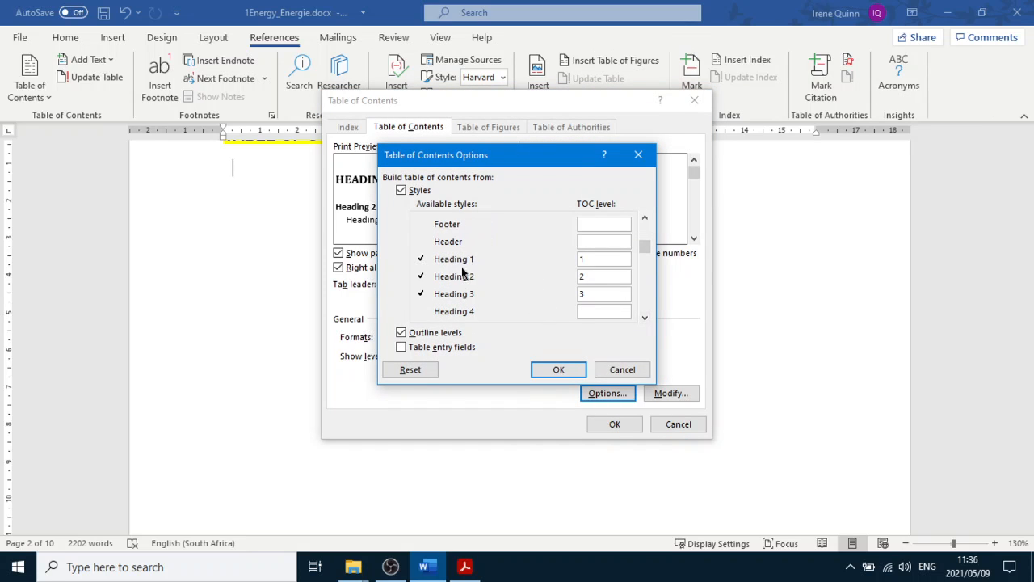
Step: Check in QUESTION.pdf which style each table of contents level requires, and return to the list of available styles in Word
{"action": "left_click", "coordinate": [464, 567]}
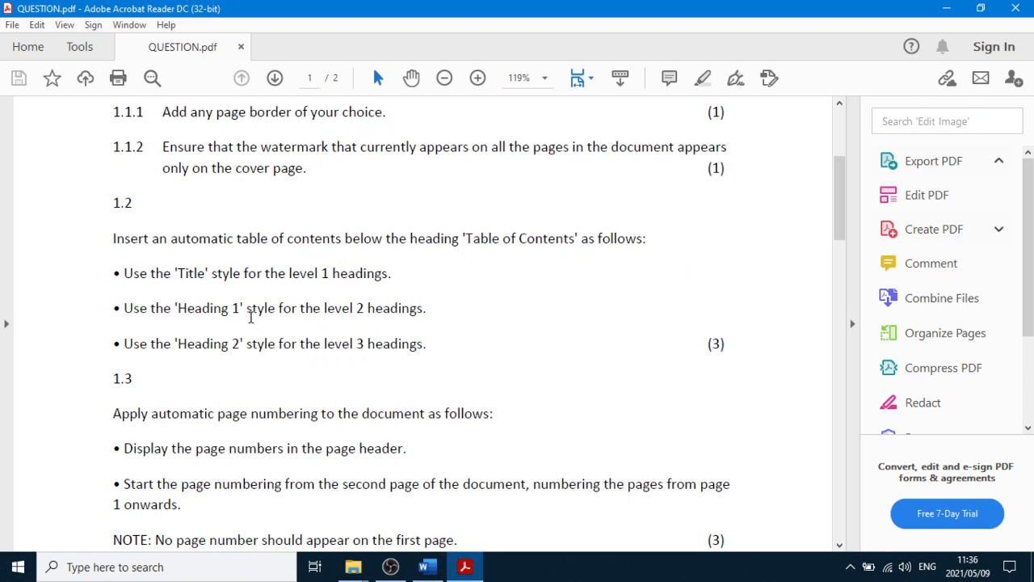
{"action": "left_click", "coordinate": [427, 567]}
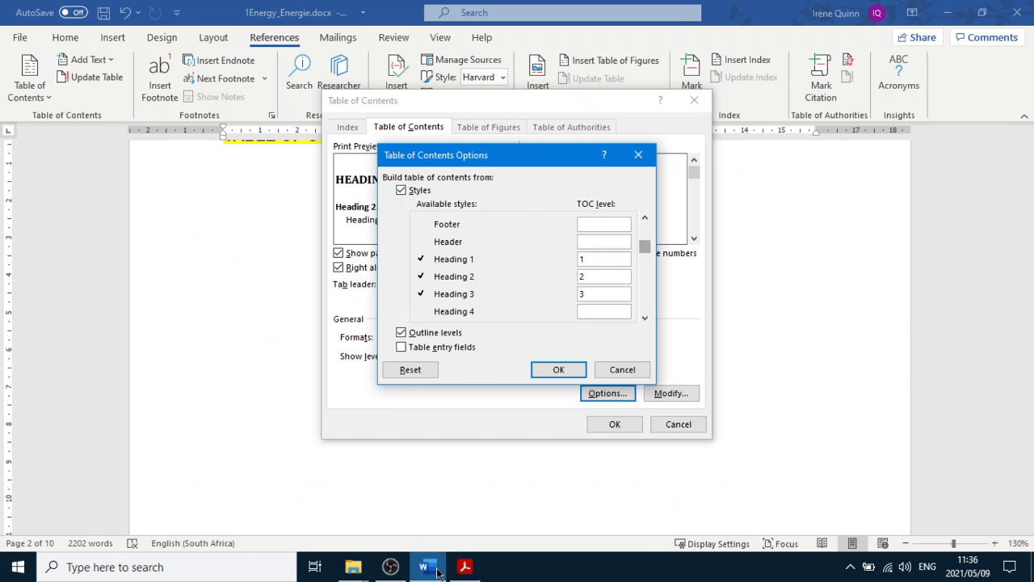
{"action": "scroll", "coordinate": [469, 299], "scroll_direction": "up", "scroll_amount": 1}
{"action": "scroll", "coordinate": [463, 293], "scroll_direction": "up", "scroll_amount": 1}
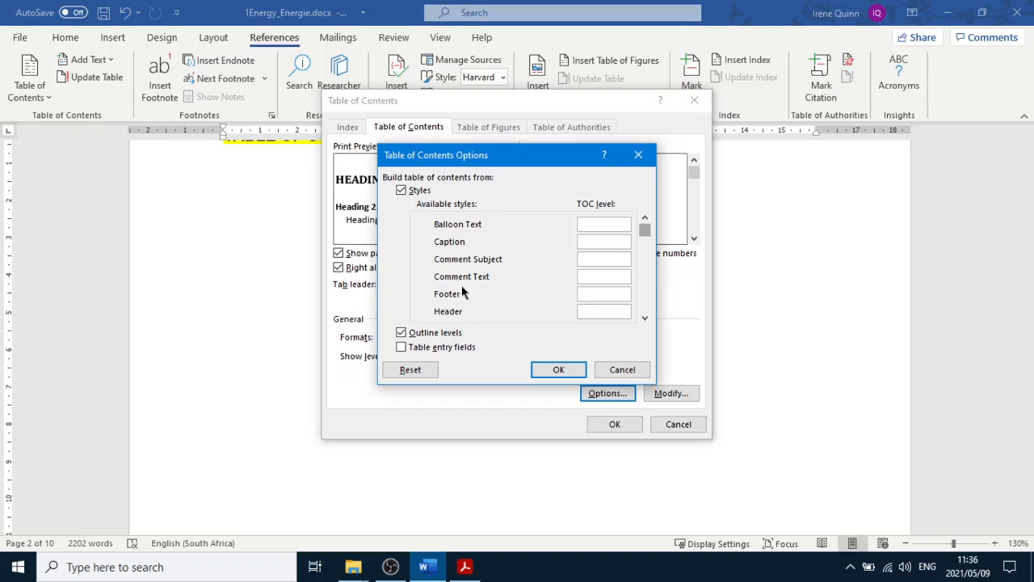
Step: Assign TOC level 1 to the Title style in the table of contents options
{"action": "scroll", "coordinate": [500, 294], "scroll_direction": "down", "scroll_amount": 5}
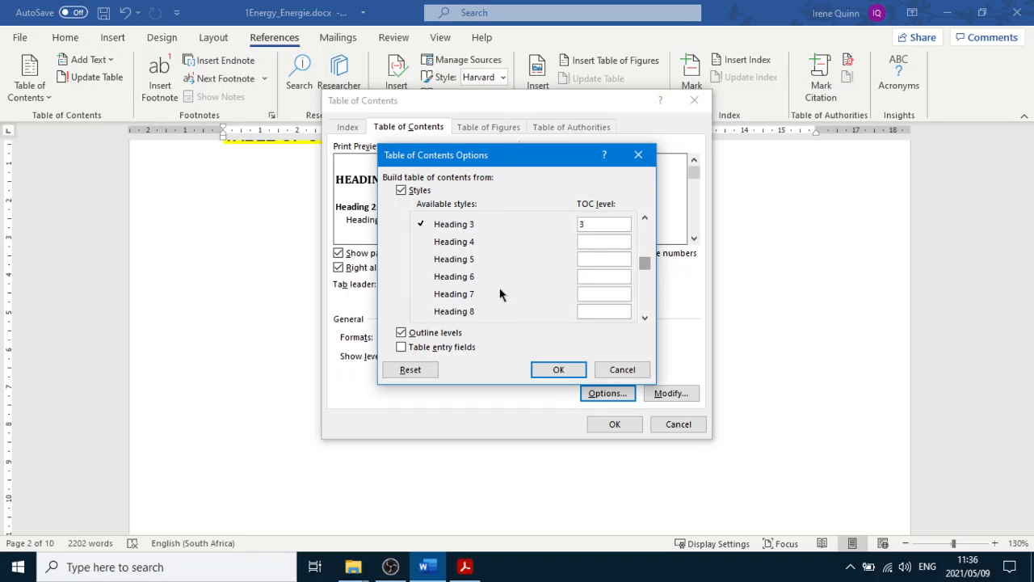
{"action": "scroll", "coordinate": [500, 294], "scroll_direction": "down", "scroll_amount": 3}
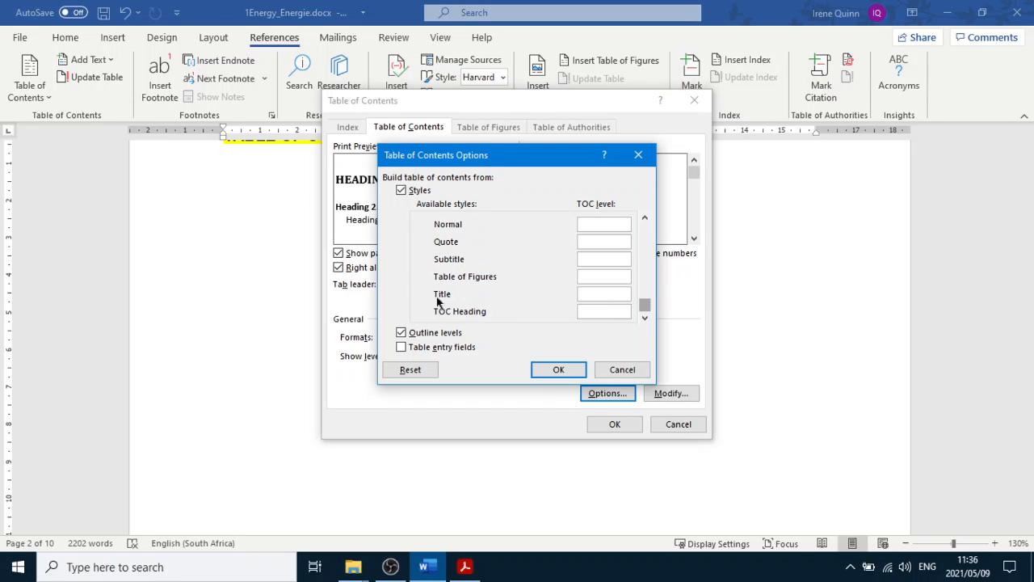
{"action": "left_click", "coordinate": [596, 295]}
{"action": "type", "text": "1"}
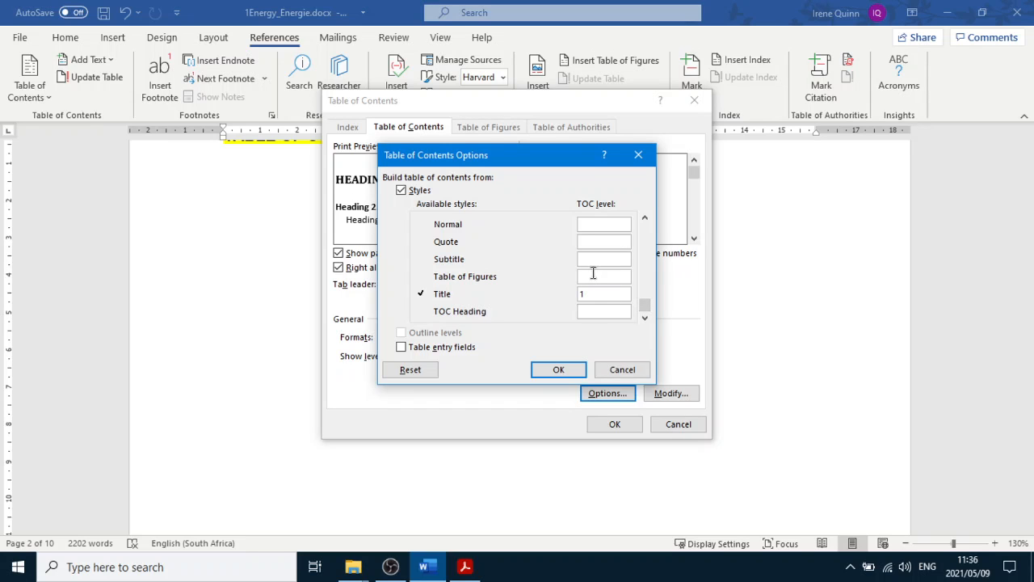
Step: Clear the TOC level of Heading 3, and assign level 3 to Heading 2 and level 2 to Heading 1
{"action": "left_click", "coordinate": [645, 218]}
{"action": "left_click", "coordinate": [645, 218]}
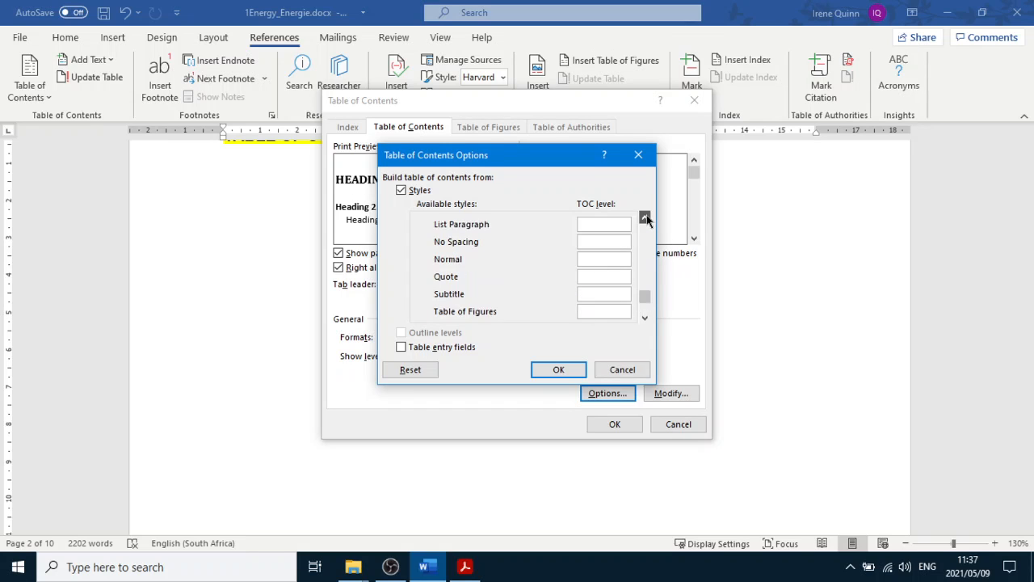
{"action": "left_click", "coordinate": [645, 218]}
{"action": "left_click", "coordinate": [645, 218]}
{"action": "left_click", "coordinate": [645, 218]}
{"action": "left_click", "coordinate": [645, 218]}
{"action": "left_click", "coordinate": [645, 219]}
{"action": "left_click", "coordinate": [645, 219]}
{"action": "left_click", "coordinate": [645, 218]}
{"action": "left_click", "coordinate": [645, 218]}
{"action": "left_click", "coordinate": [645, 218]}
{"action": "left_click", "coordinate": [645, 219]}
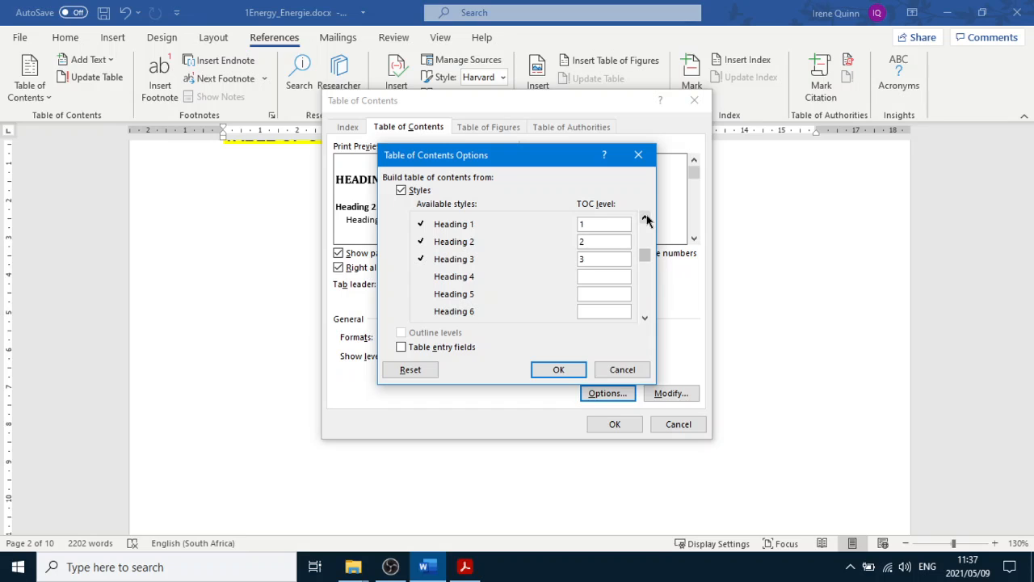
{"action": "left_click", "coordinate": [645, 219]}
{"action": "left_click", "coordinate": [645, 218]}
{"action": "left_click_drag", "start_coordinate": [588, 259], "coordinate": [574, 295]}
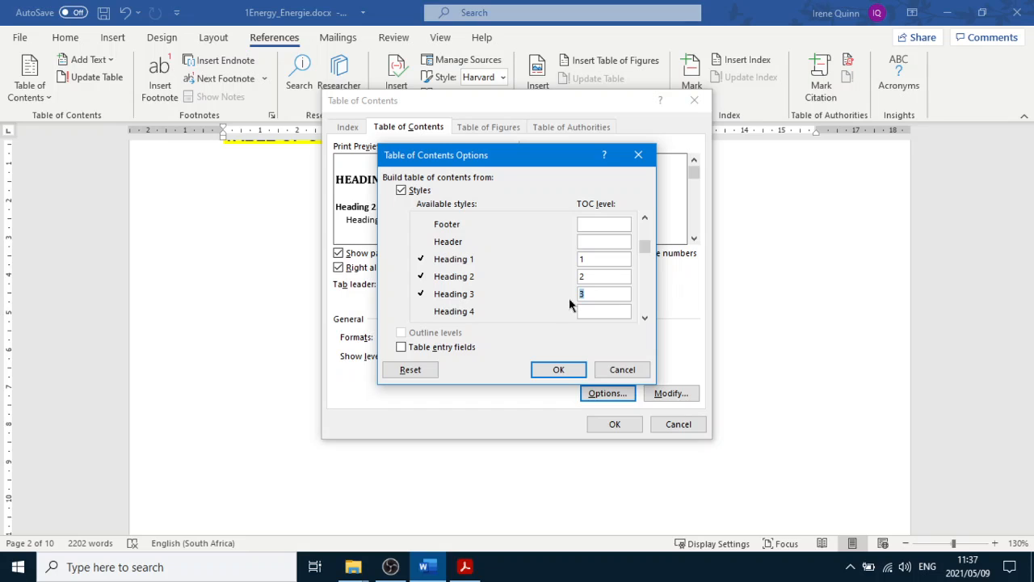
{"action": "left_click", "coordinate": [583, 295]}
{"action": "key", "text": "BackSpace"}
{"action": "type", "text": "3"}
{"action": "left_click", "coordinate": [589, 258]}
{"action": "key", "text": "BackSpace"}
{"action": "type", "text": "2"}
Step: Check the TOC levels assigned to Title, Heading 1 and Heading 2 against the requirements in QUESTION.pdf, and return to the options in Word
{"action": "left_click_drag", "start_coordinate": [642, 317], "coordinate": [640, 318]}
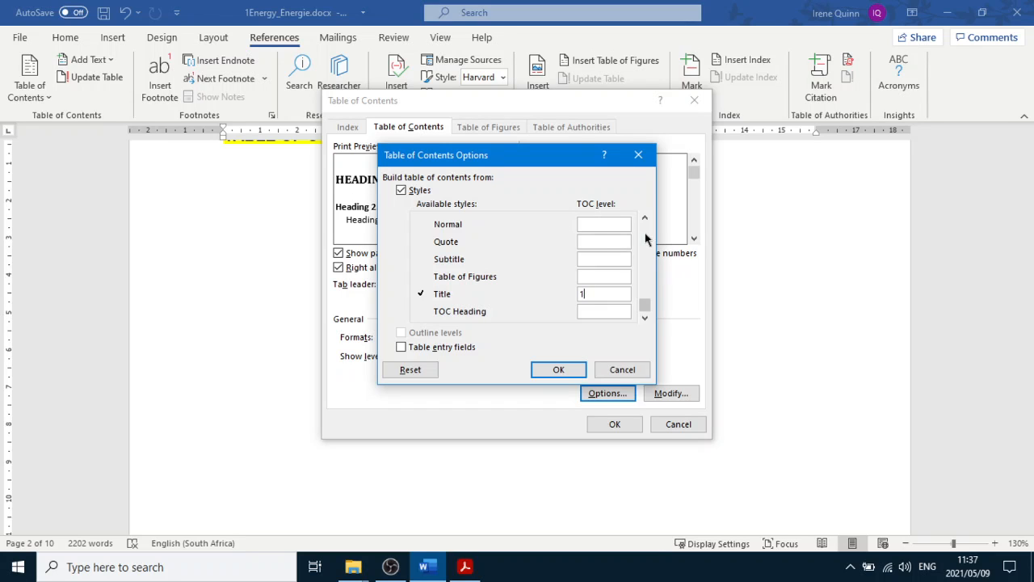
{"action": "left_click_drag", "start_coordinate": [645, 219], "coordinate": [644, 226]}
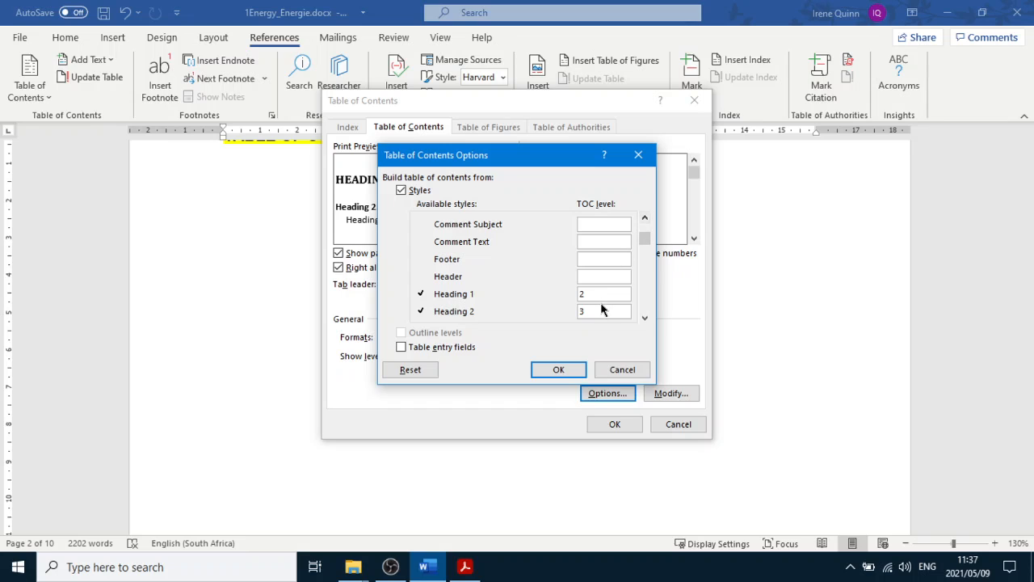
{"action": "left_click", "coordinate": [590, 293]}
{"action": "left_click_drag", "start_coordinate": [584, 310], "coordinate": [579, 311]}
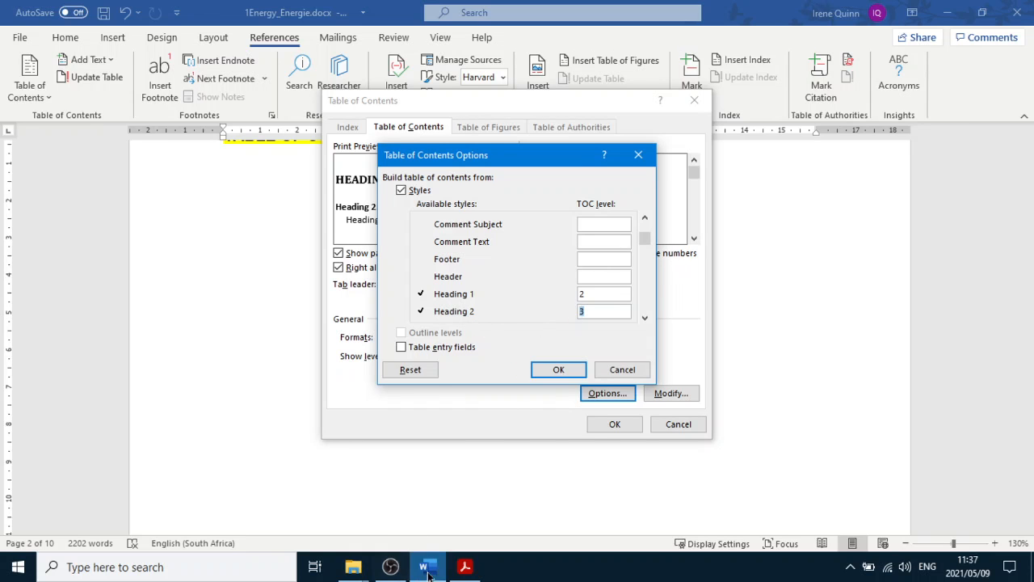
{"action": "left_click", "coordinate": [465, 567]}
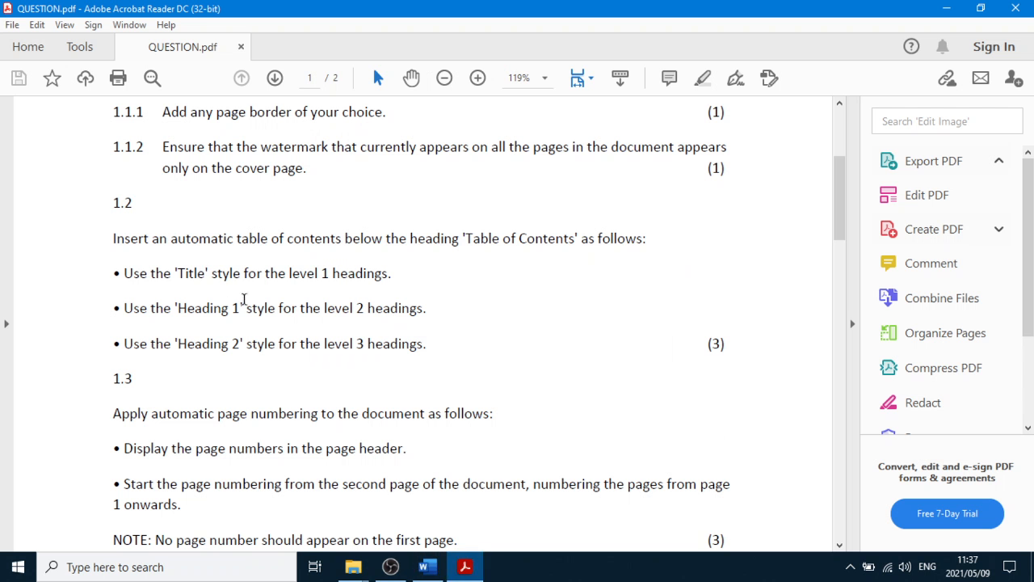
{"action": "left_click", "coordinate": [427, 566]}
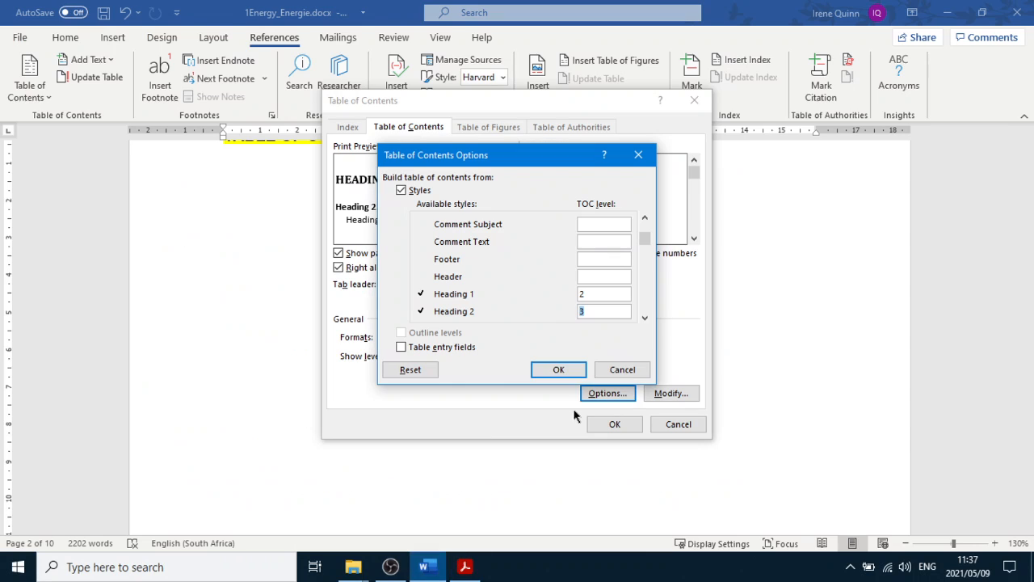
{"action": "left_click_drag", "start_coordinate": [644, 320], "coordinate": [642, 318]}
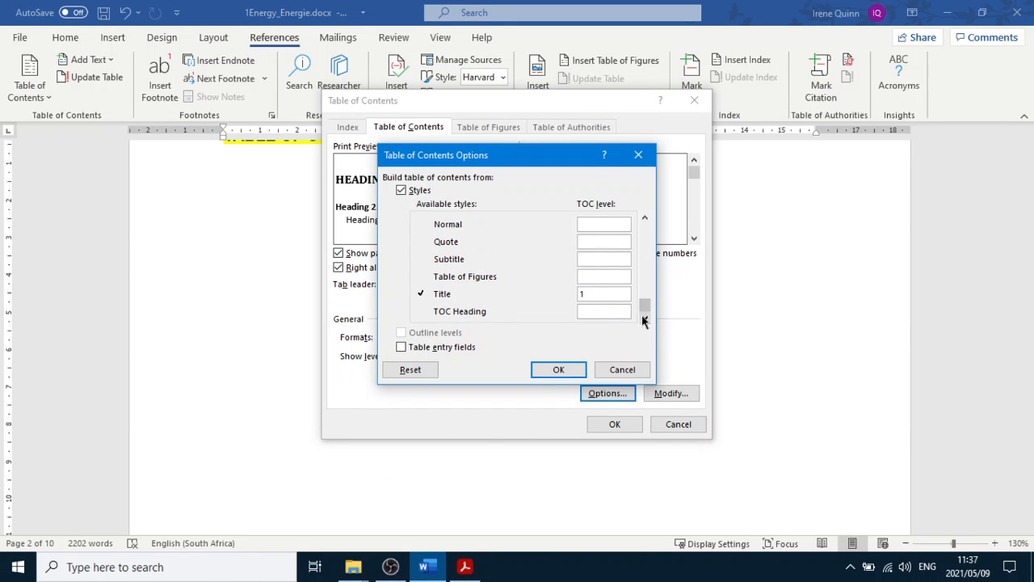
Step: Accept the style levels and insert the custom table of contents below the Table of Contents heading
{"action": "left_click", "coordinate": [569, 371]}
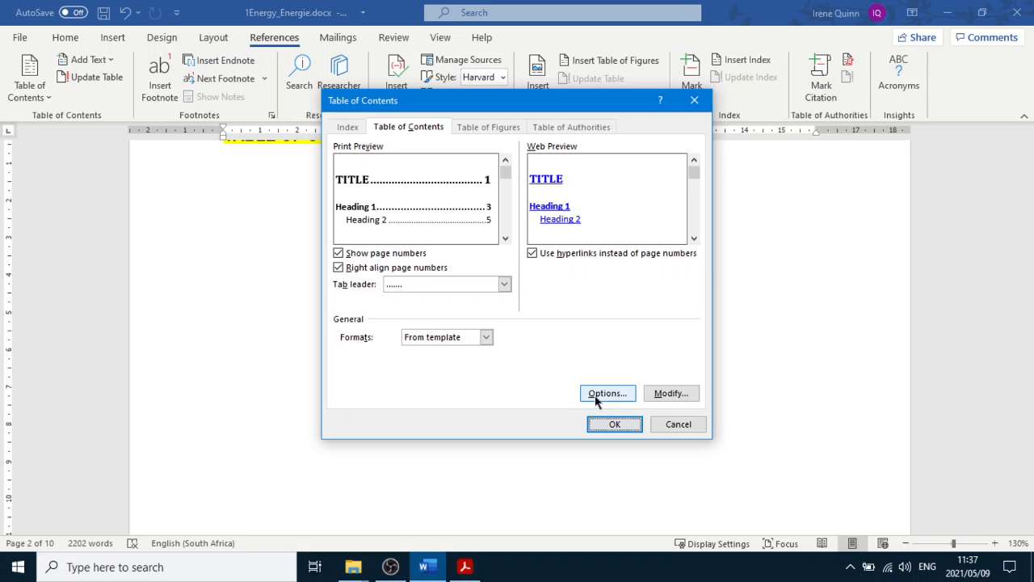
{"action": "left_click", "coordinate": [614, 424]}
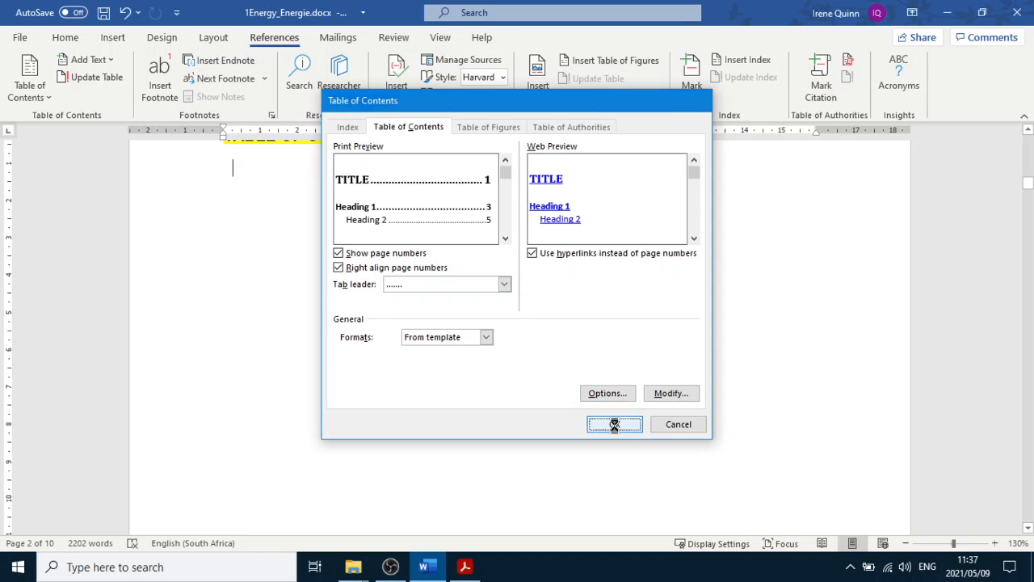
{"action": "scroll", "coordinate": [420, 387], "scroll_direction": "down", "scroll_amount": 5}
{"action": "scroll", "coordinate": [446, 391], "scroll_direction": "up", "scroll_amount": 1}
{"action": "scroll", "coordinate": [446, 391], "scroll_direction": "up", "scroll_amount": 5}
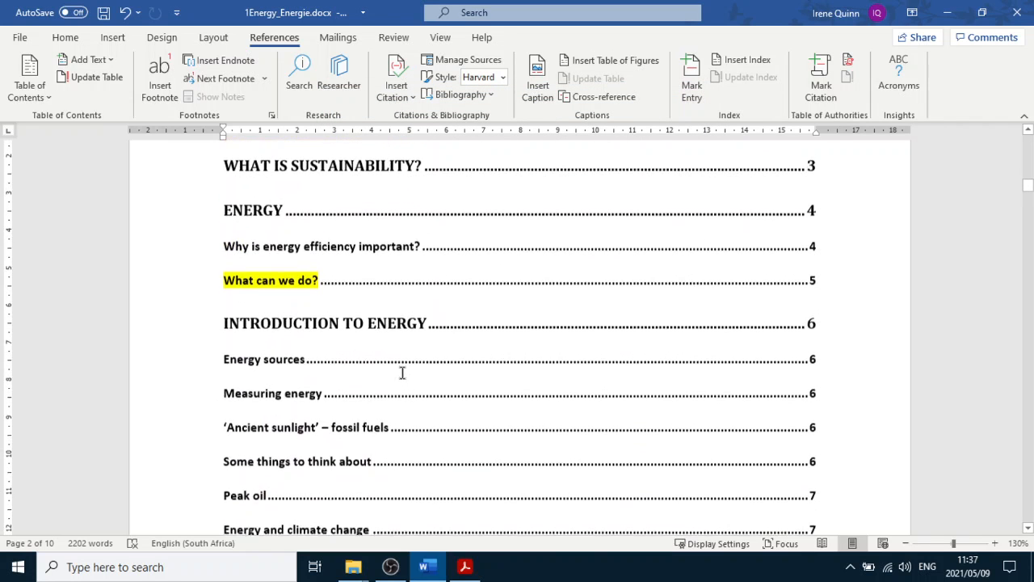
{"action": "scroll", "coordinate": [387, 326], "scroll_direction": "down", "scroll_amount": 20}
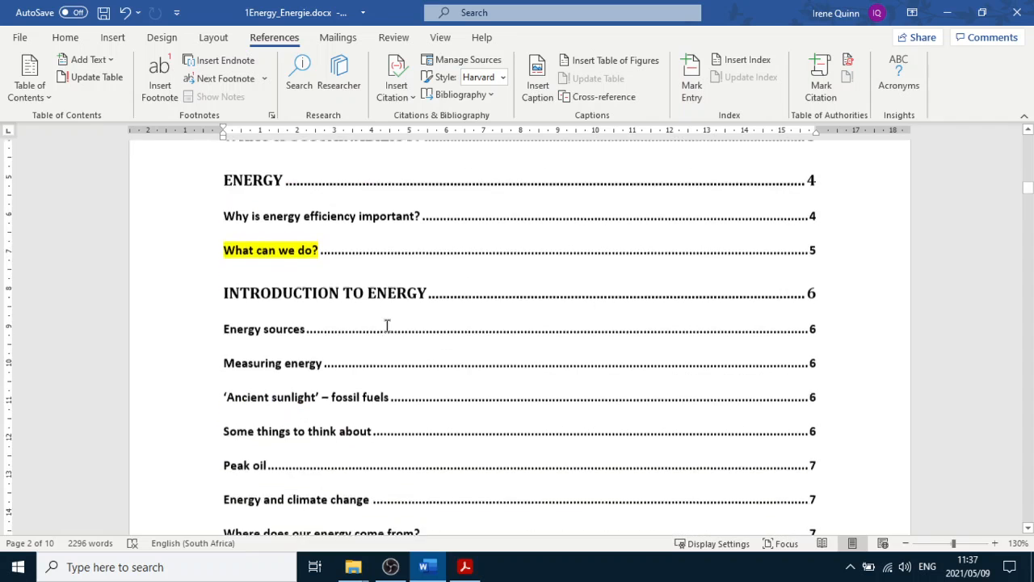
{"action": "scroll", "coordinate": [391, 339], "scroll_direction": "down", "scroll_amount": 4}
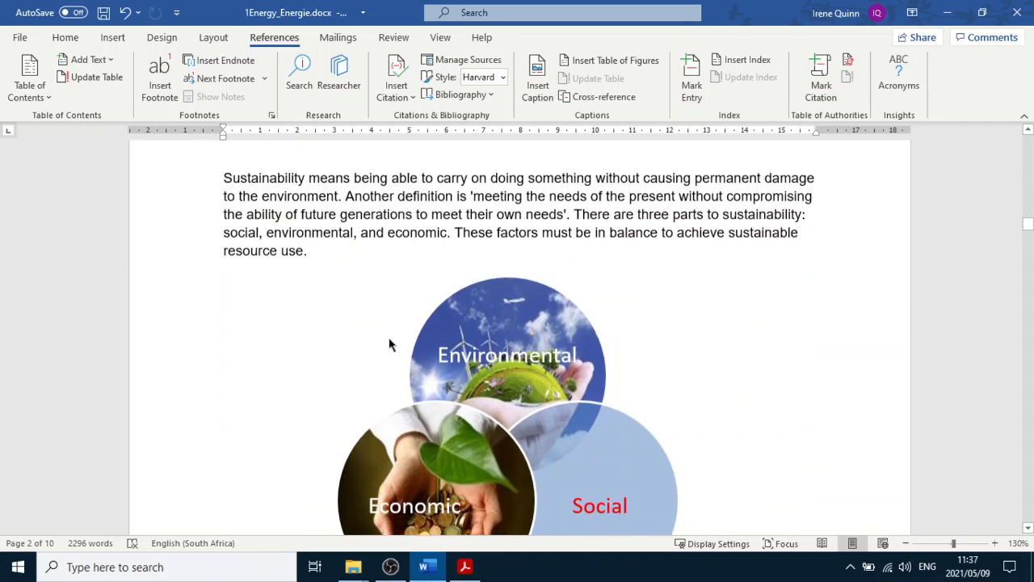
Step: Read the page numbering requirements of question 1.3 in QUESTION.pdf and return to the Word document
{"action": "left_click", "coordinate": [465, 567]}
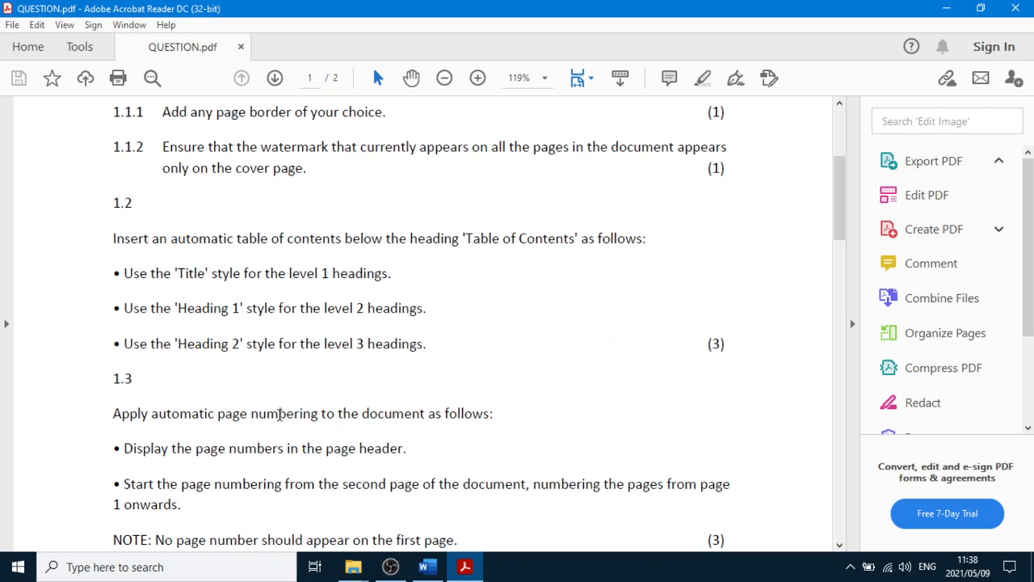
{"action": "scroll", "coordinate": [252, 409], "scroll_direction": "down", "scroll_amount": 3}
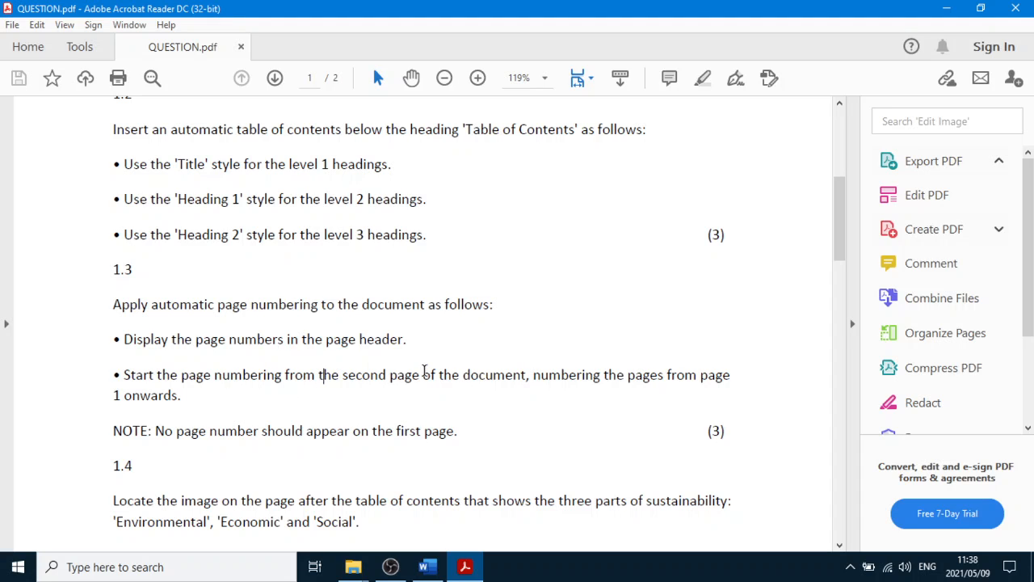
{"action": "left_click", "coordinate": [423, 374]}
{"action": "left_click", "coordinate": [348, 433]}
{"action": "left_click", "coordinate": [427, 566]}
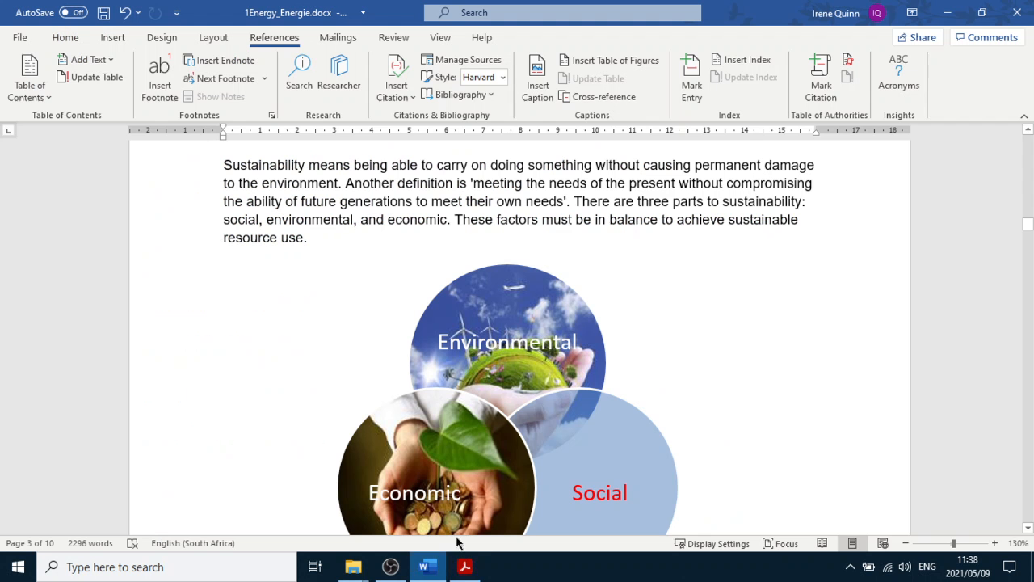
Step: Open the header of the Table of Contents page for editing and move the insertion point to its centre tab stop
{"action": "scroll", "coordinate": [518, 400], "scroll_direction": "up", "scroll_amount": 3}
{"action": "scroll", "coordinate": [489, 396], "scroll_direction": "up", "scroll_amount": 15}
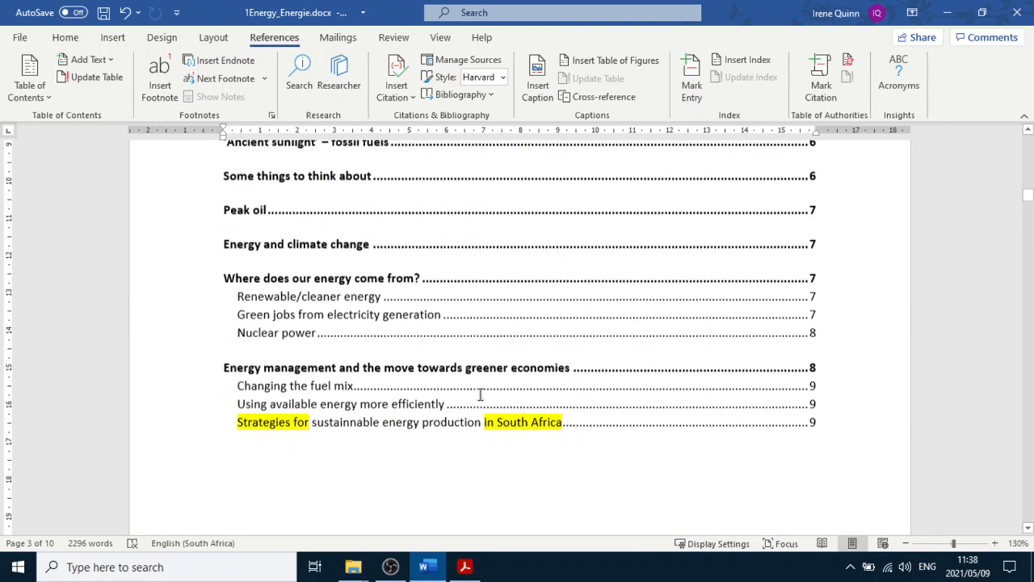
{"action": "scroll", "coordinate": [473, 390], "scroll_direction": "up", "scroll_amount": 5}
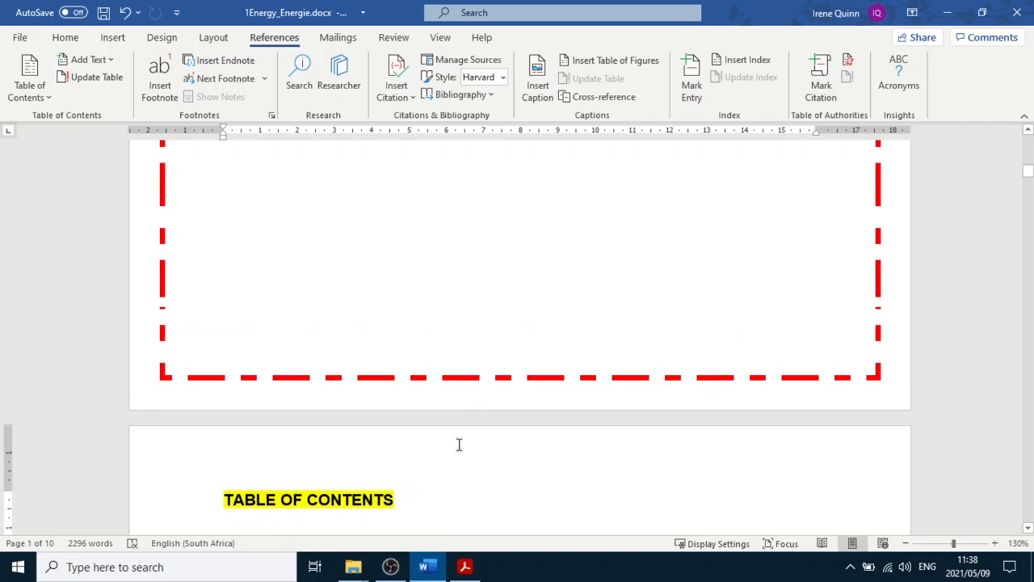
{"action": "double_click", "coordinate": [433, 459]}
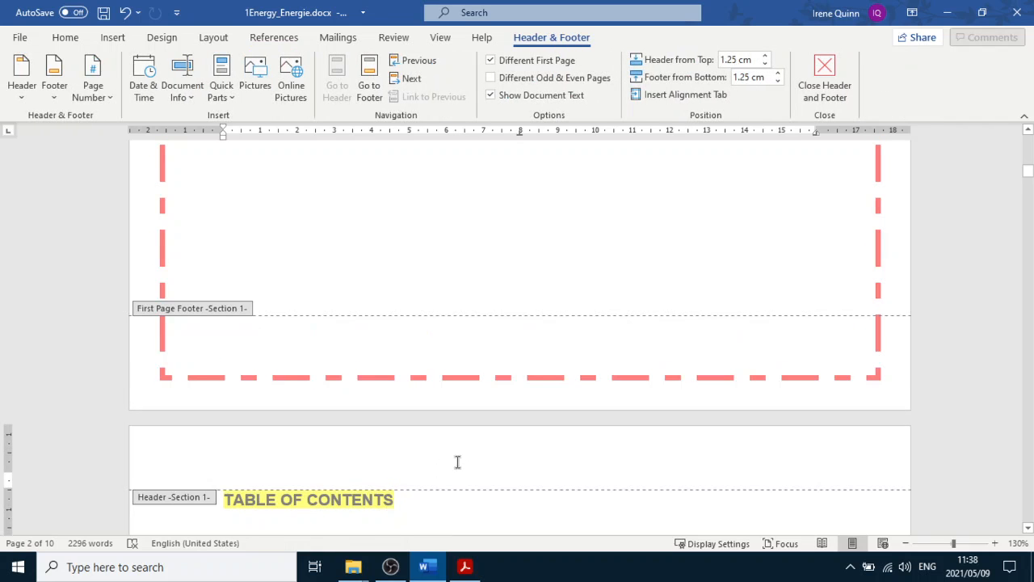
{"action": "scroll", "coordinate": [282, 364], "scroll_direction": "up", "scroll_amount": 2}
{"action": "scroll", "coordinate": [432, 361], "scroll_direction": "up", "scroll_amount": 1}
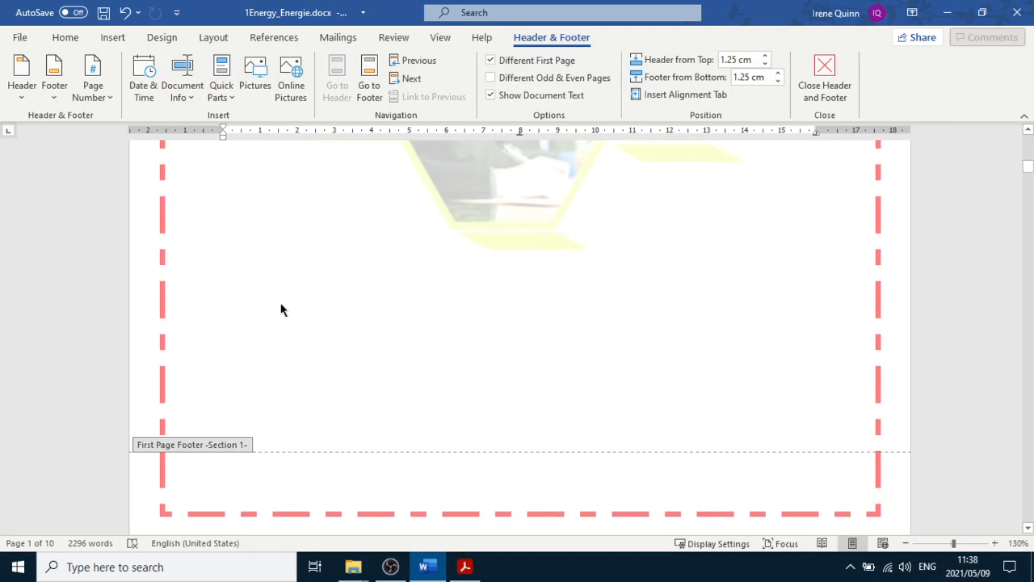
{"action": "scroll", "coordinate": [360, 371], "scroll_direction": "down", "scroll_amount": 7}
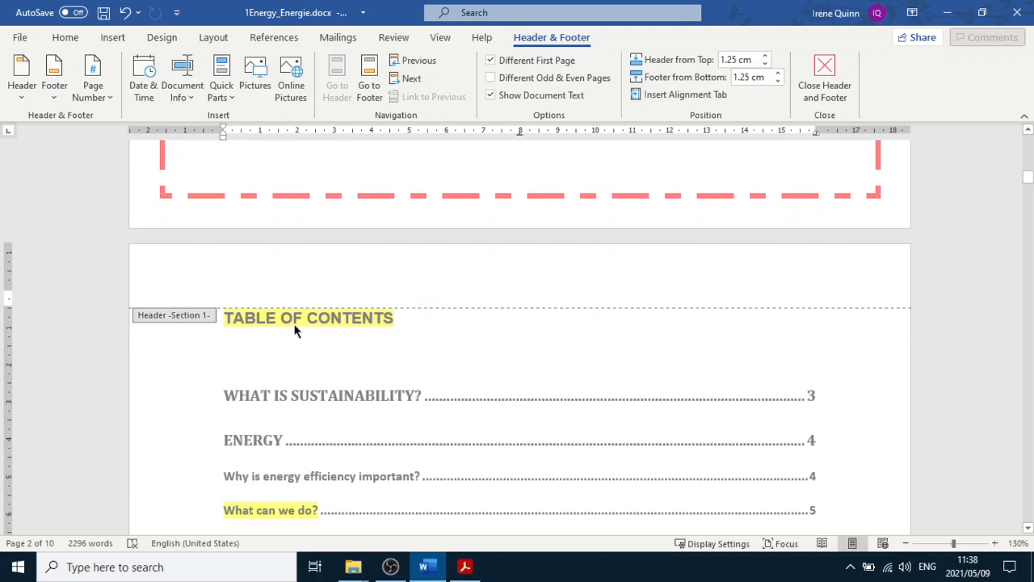
{"action": "key", "text": "Tab"}
{"action": "scroll", "coordinate": [299, 369], "scroll_direction": "up", "scroll_amount": 10}
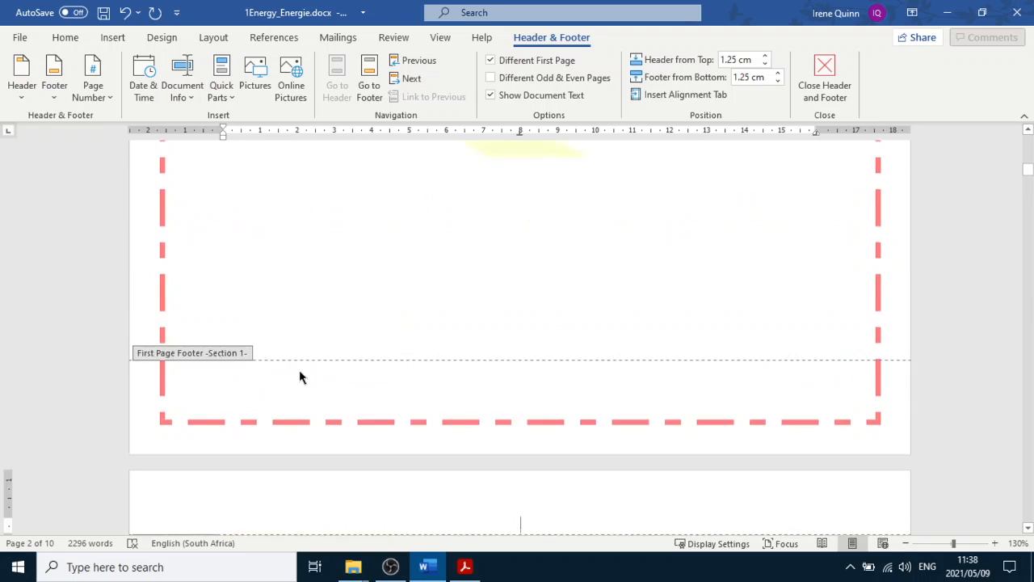
{"action": "scroll", "coordinate": [286, 295], "scroll_direction": "down", "scroll_amount": 5}
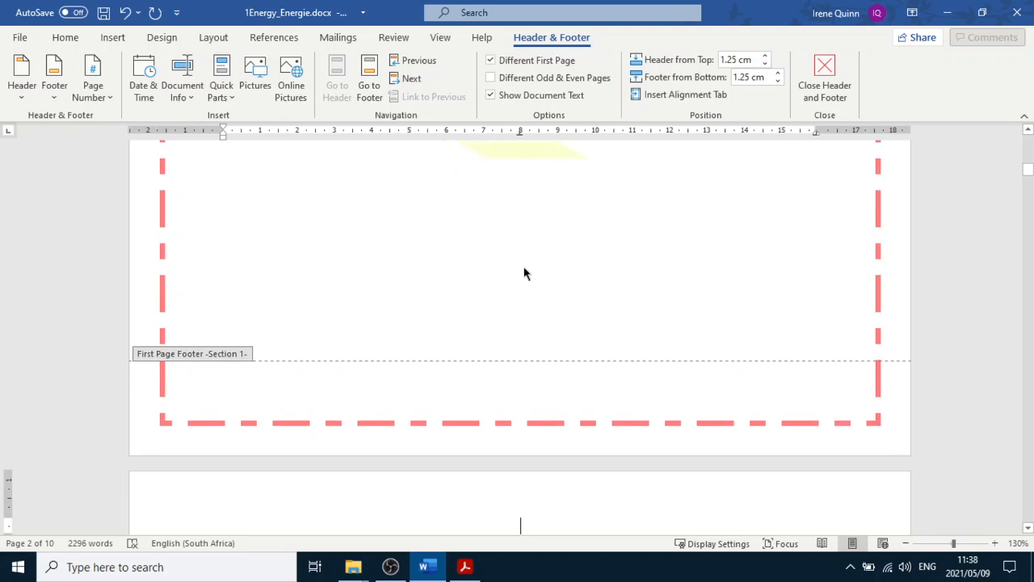
{"action": "scroll", "coordinate": [476, 274], "scroll_direction": "down", "scroll_amount": 5}
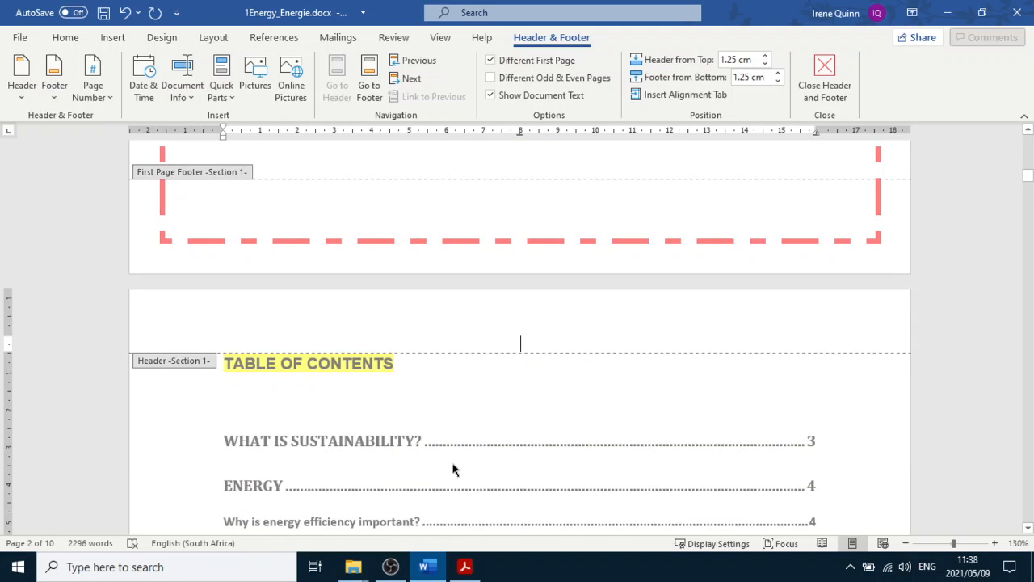
Step: Recheck question 1.3 in QUESTION.pdf and set the page numbering in Word to start at 0
{"action": "left_click", "coordinate": [465, 573]}
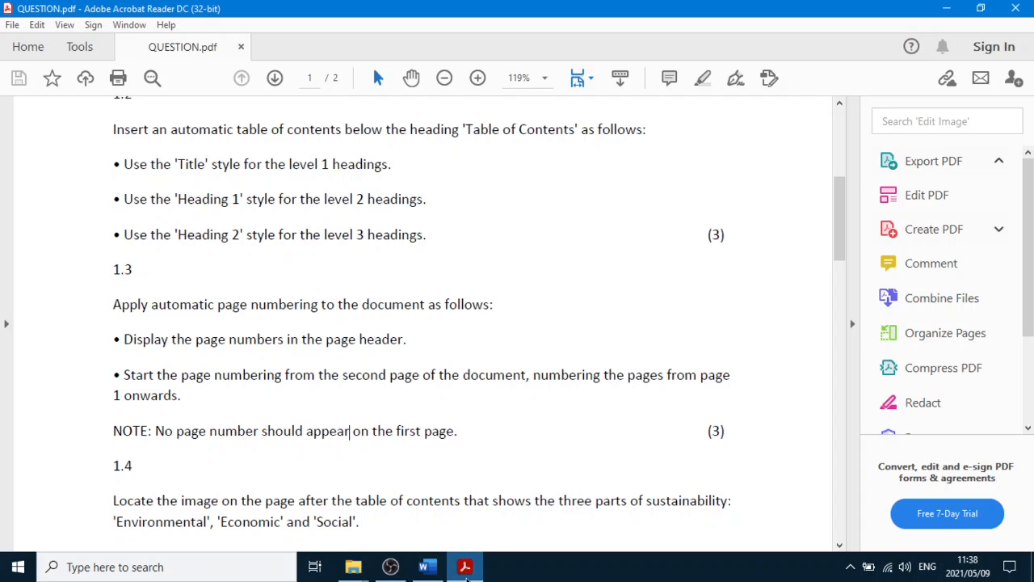
{"action": "left_click", "coordinate": [428, 567]}
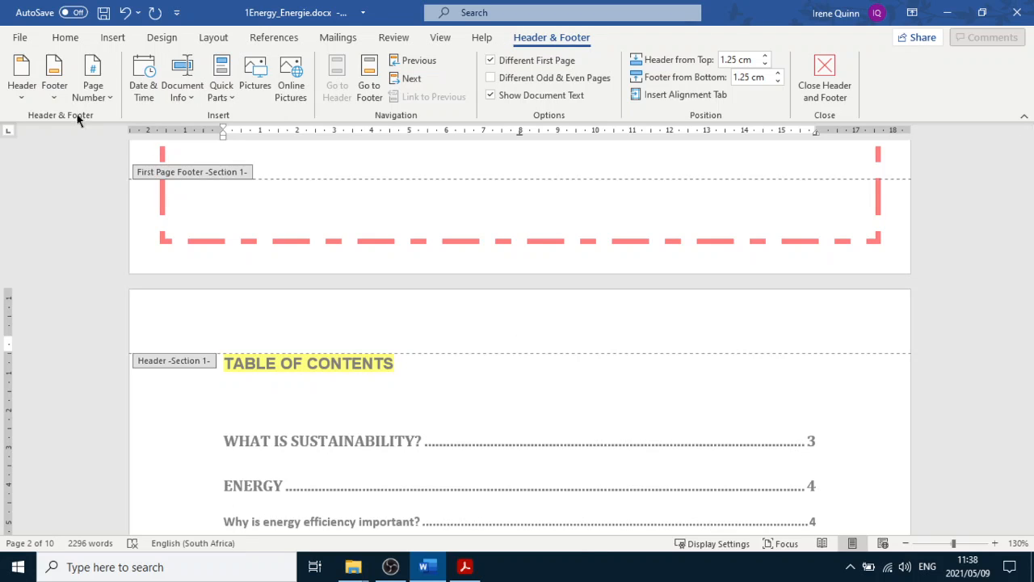
{"action": "left_click", "coordinate": [112, 98]}
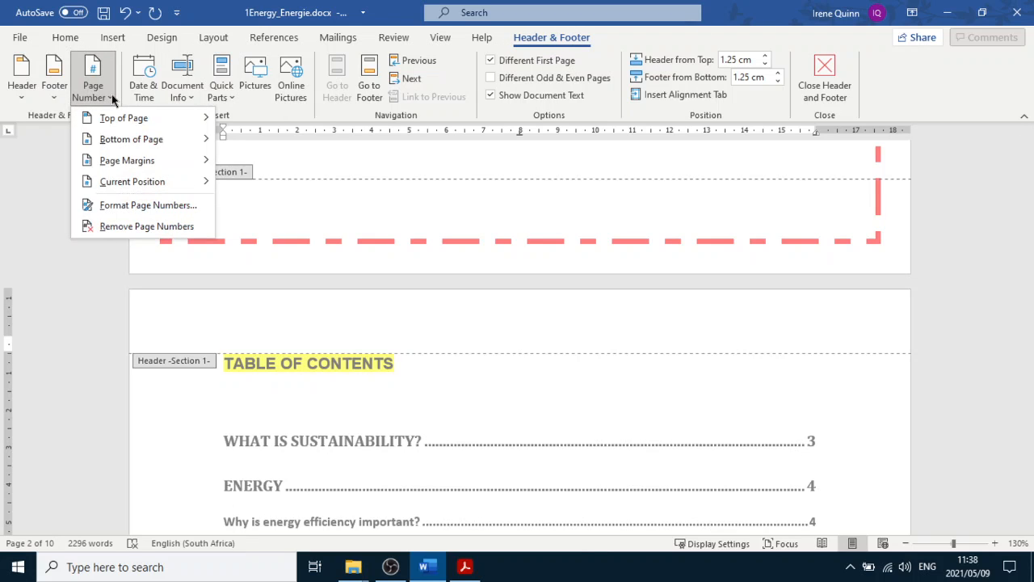
{"action": "left_click", "coordinate": [150, 207]}
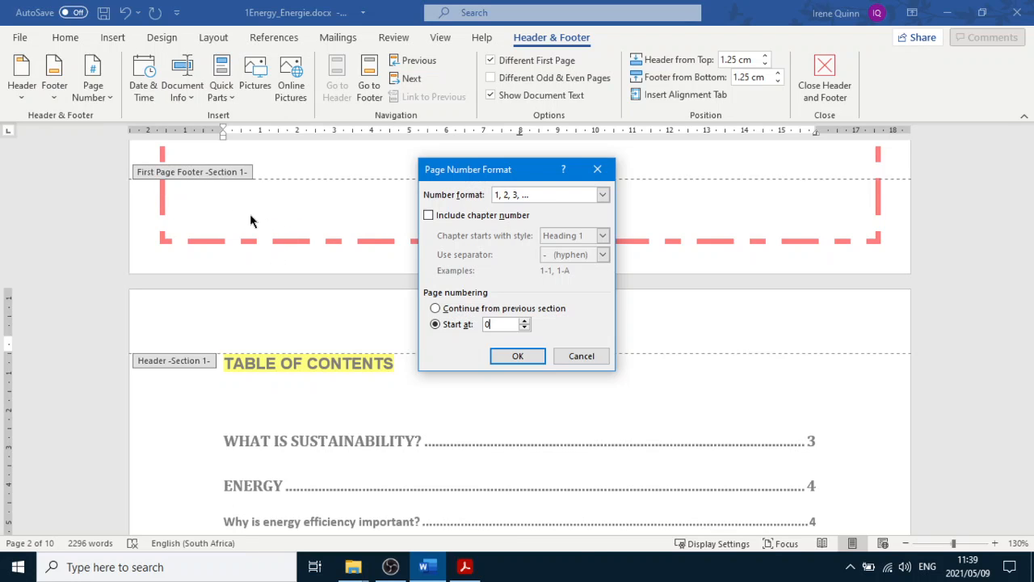
{"action": "left_click", "coordinate": [521, 357]}
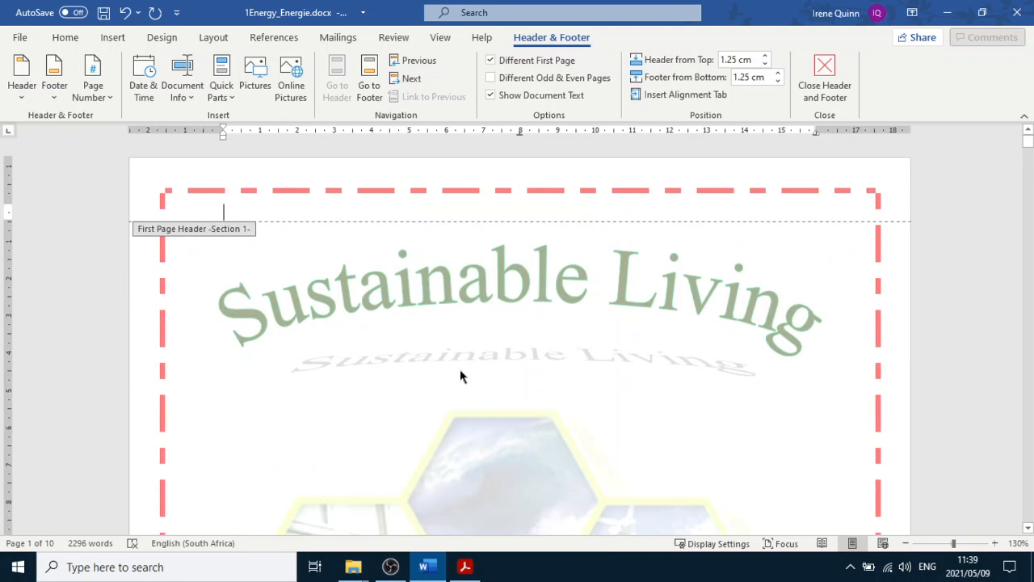
Step: Insert a Plain Number page number at the centre of the header on the Table of Contents page
{"action": "scroll", "coordinate": [483, 306], "scroll_direction": "down", "scroll_amount": 20}
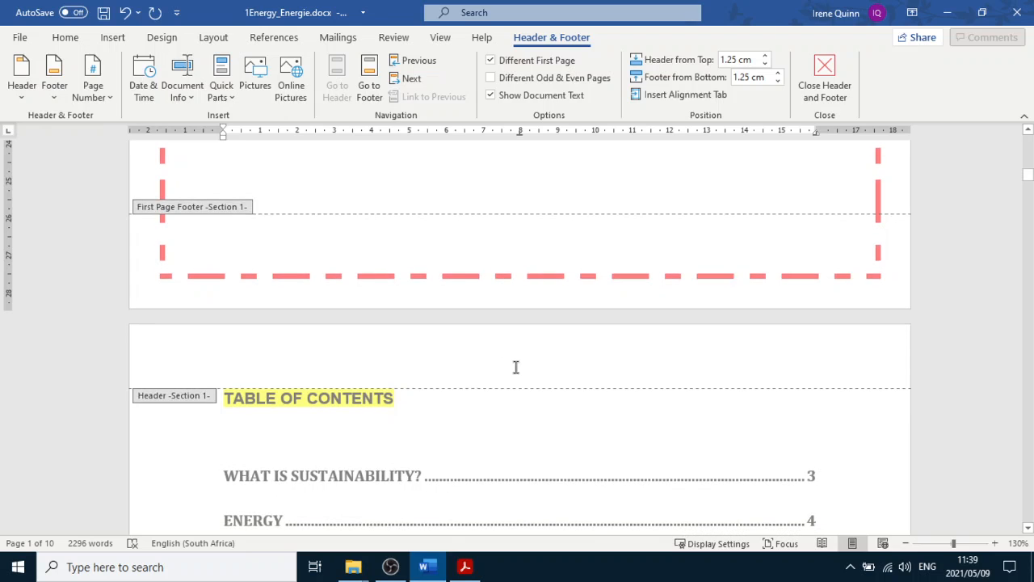
{"action": "left_click", "coordinate": [516, 373]}
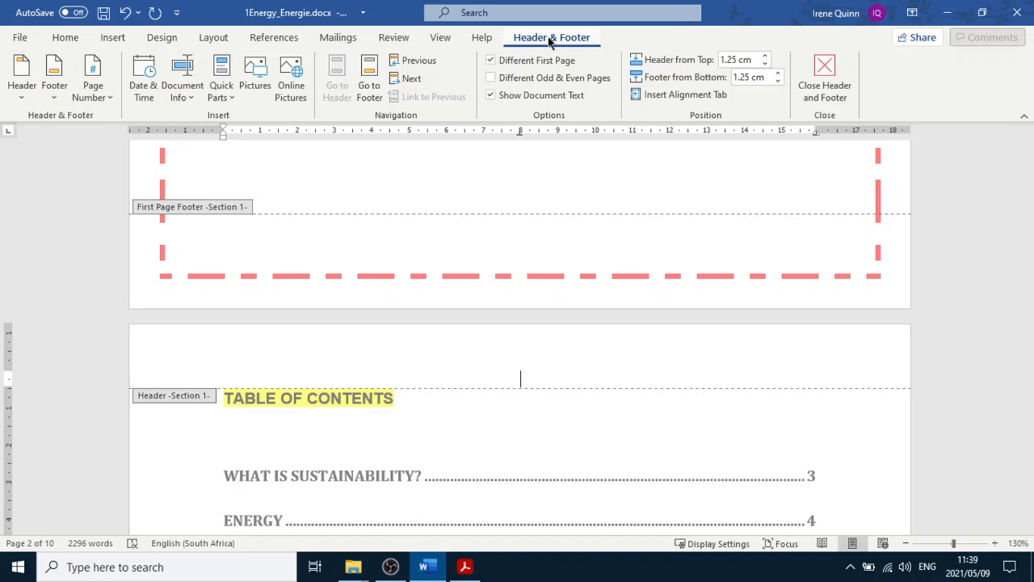
{"action": "left_click", "coordinate": [107, 99]}
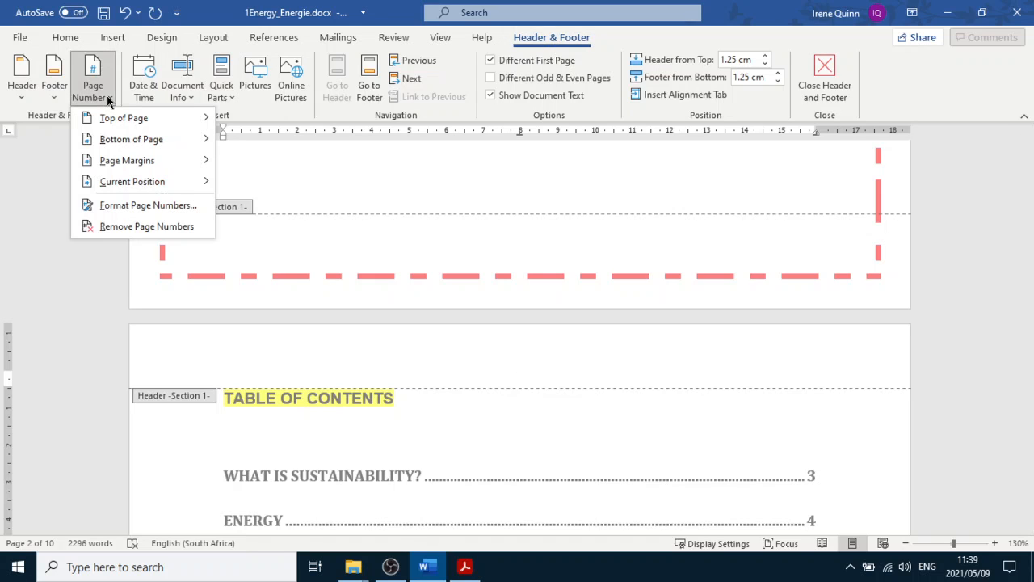
{"action": "mouse_move", "coordinate": [129, 179]}
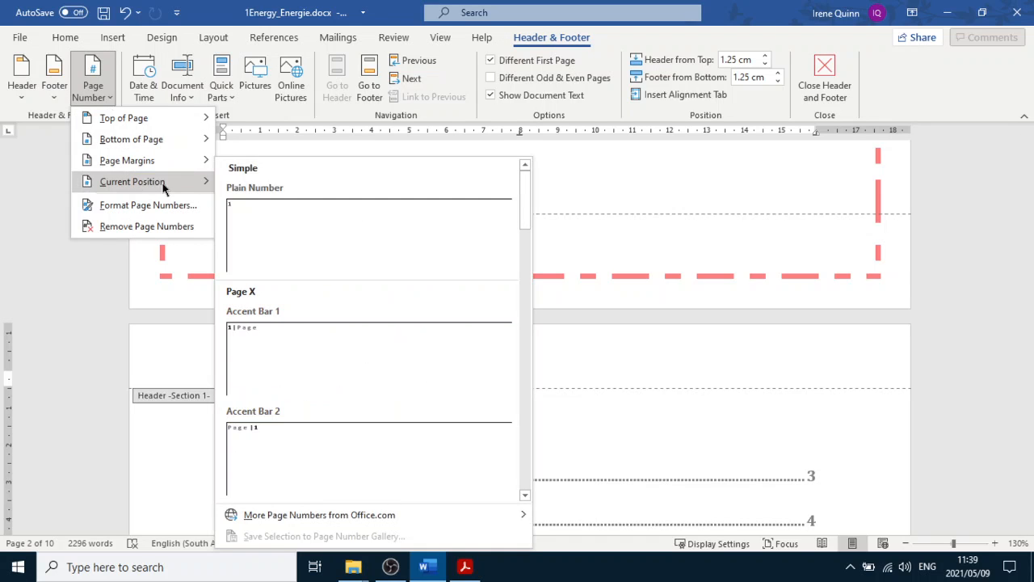
{"action": "left_click", "coordinate": [370, 226]}
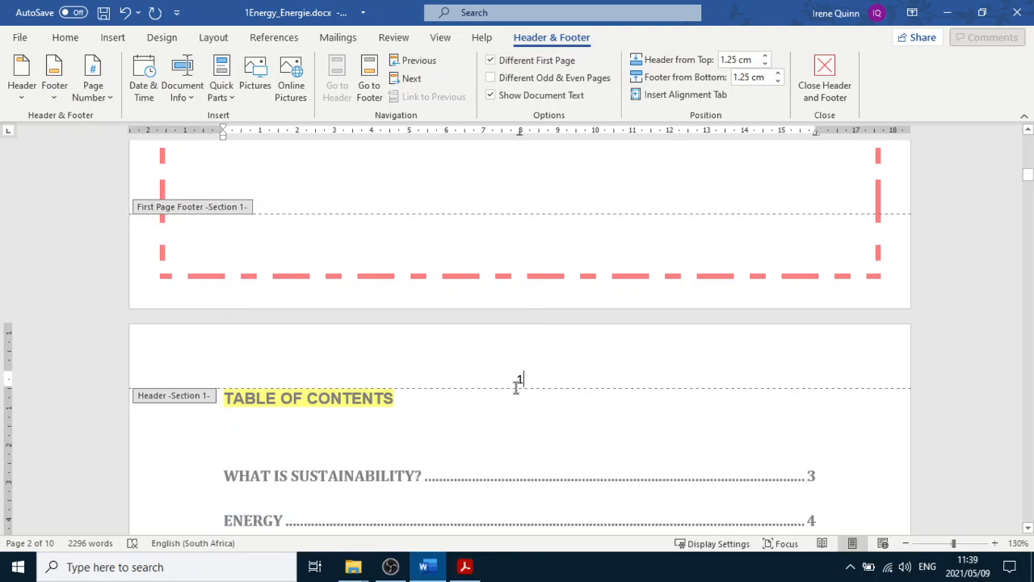
Step: Leave header editing and check the page number above the Table of Contents heading
{"action": "scroll", "coordinate": [536, 429], "scroll_direction": "down", "scroll_amount": 5}
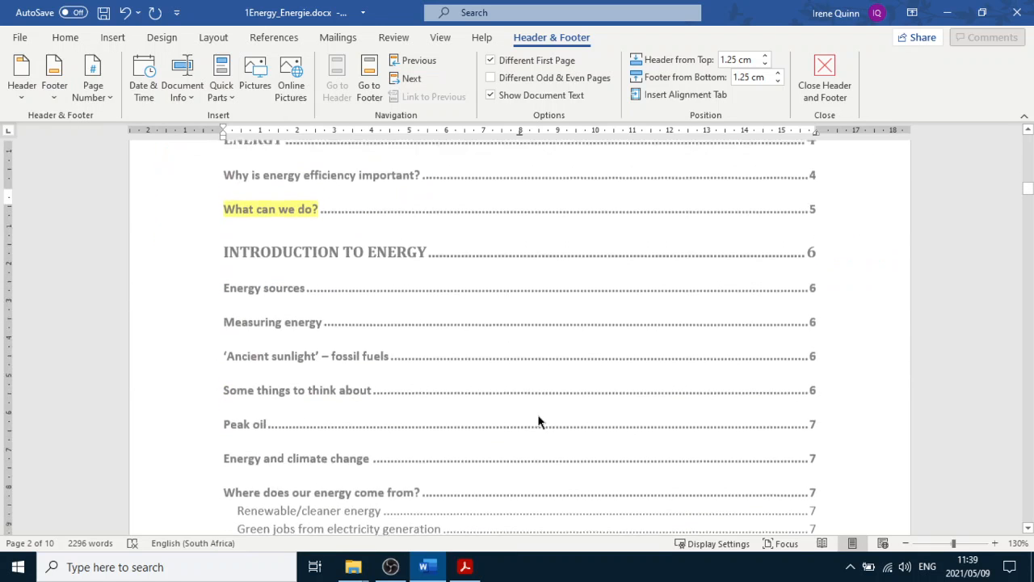
{"action": "scroll", "coordinate": [538, 416], "scroll_direction": "up", "scroll_amount": 6}
{"action": "scroll", "coordinate": [538, 415], "scroll_direction": "down", "scroll_amount": 9}
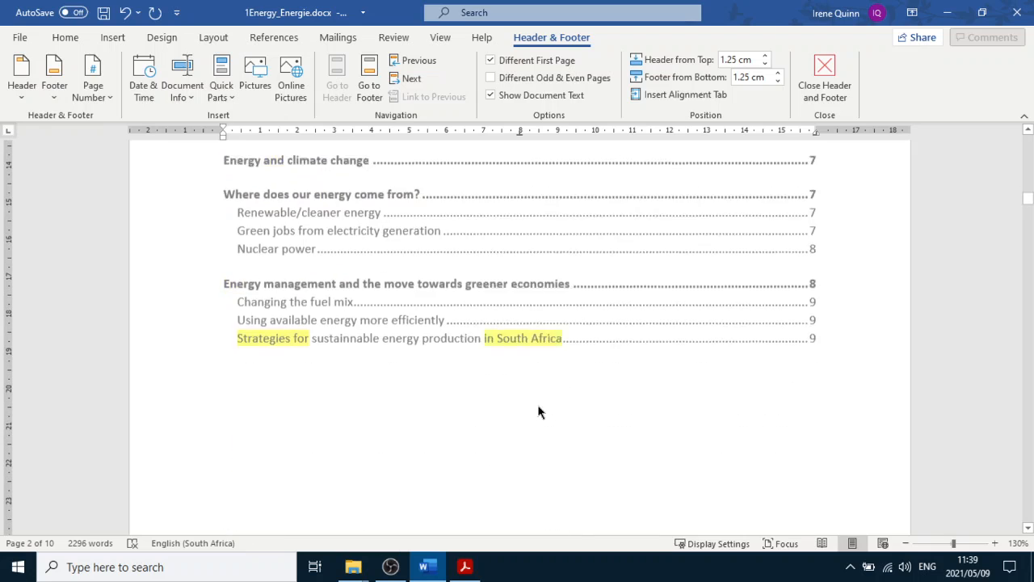
{"action": "scroll", "coordinate": [540, 412], "scroll_direction": "down", "scroll_amount": 1}
{"action": "double_click", "coordinate": [546, 335]}
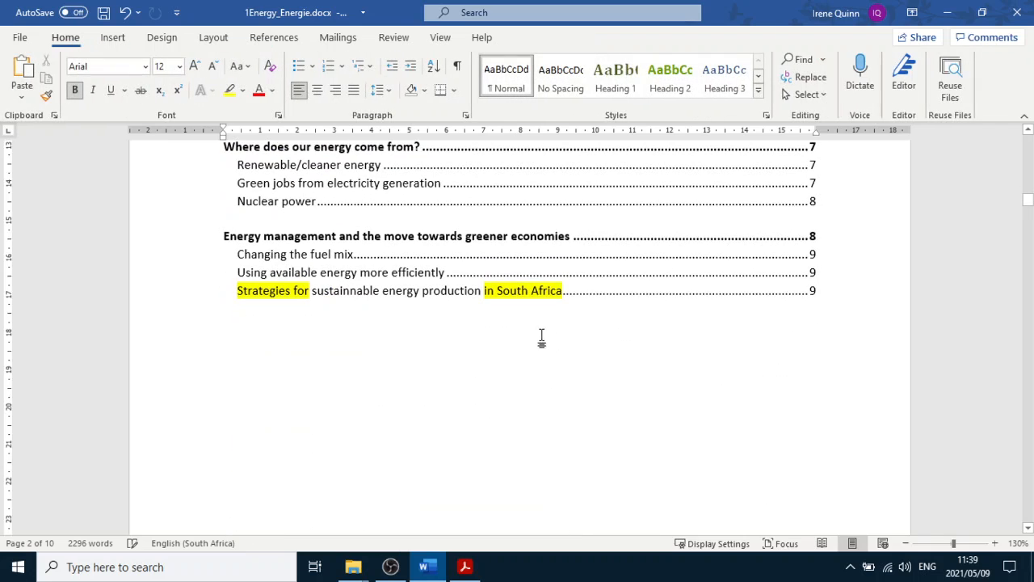
{"action": "scroll", "coordinate": [479, 338], "scroll_direction": "up", "scroll_amount": 10}
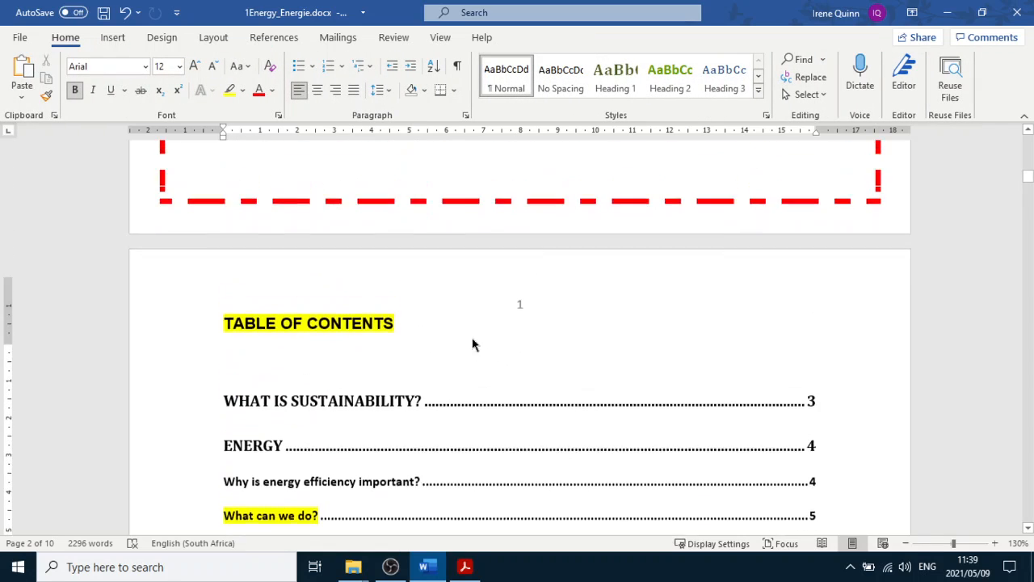
{"action": "scroll", "coordinate": [472, 345], "scroll_direction": "down", "scroll_amount": 8}
Step: Read question 1.4 in QUESTION.pdf about filling the Social shape and return to the Word document
{"action": "left_click", "coordinate": [465, 567]}
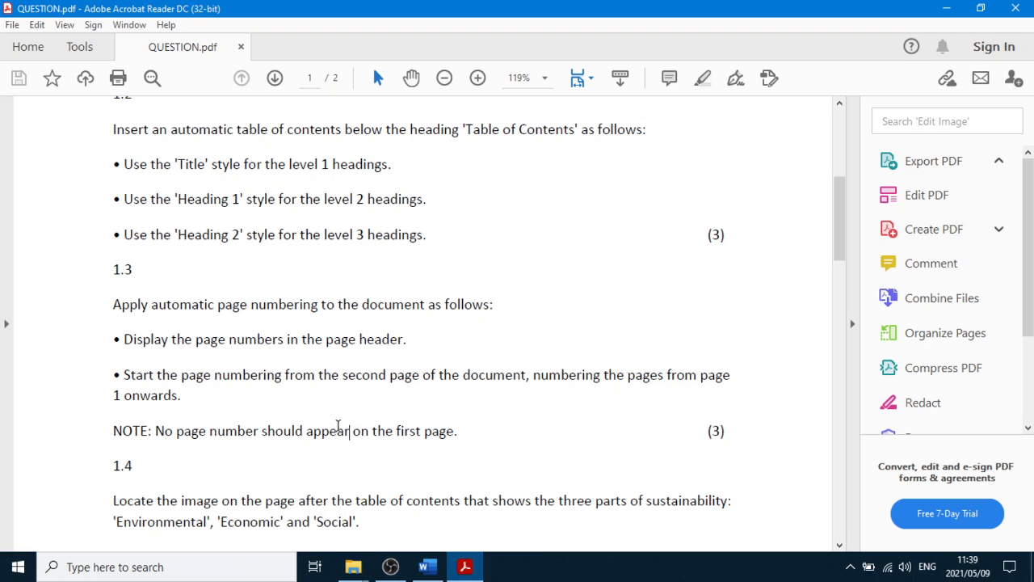
{"action": "scroll", "coordinate": [317, 429], "scroll_direction": "down", "scroll_amount": 3}
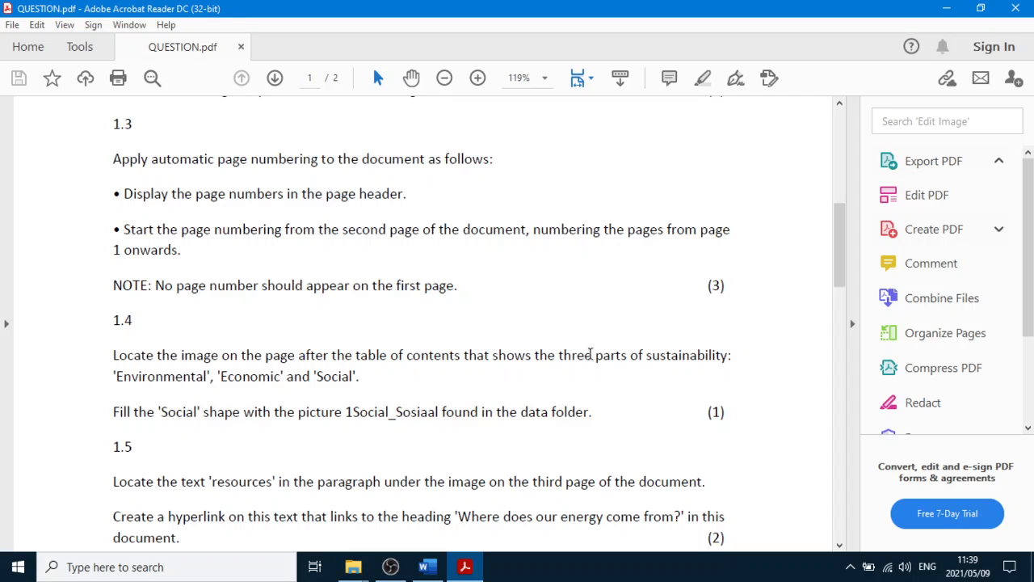
{"action": "scroll", "coordinate": [296, 363], "scroll_direction": "down", "scroll_amount": 2}
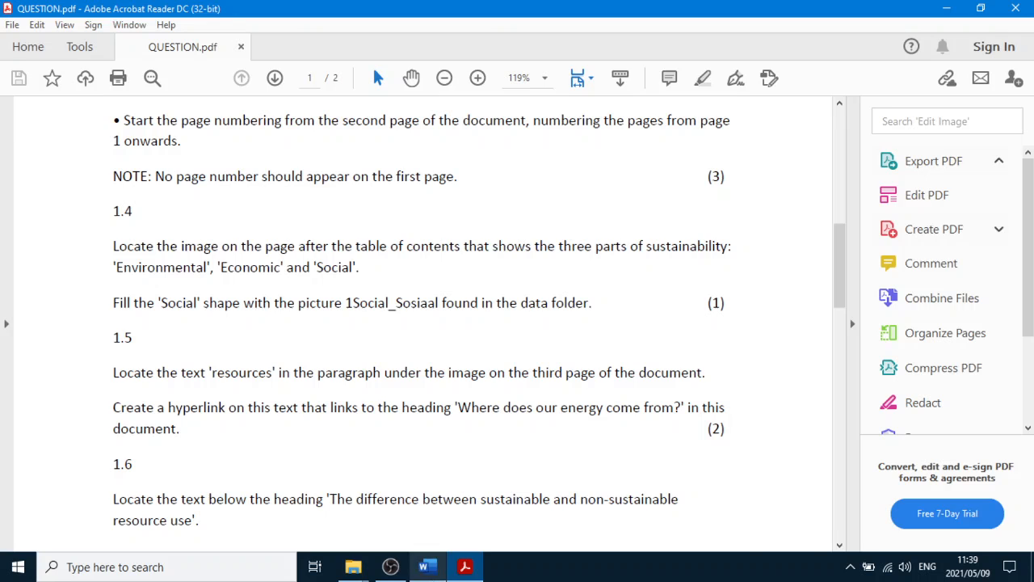
{"action": "left_click", "coordinate": [427, 566]}
Step: Fill the Social circle of the Venn diagram on page 3 with the picture 1Social_Sosiaal.jpg from the desktop folder PRACTICAL 2 - Copy
{"action": "scroll", "coordinate": [485, 438], "scroll_direction": "down", "scroll_amount": 5}
{"action": "scroll", "coordinate": [485, 439], "scroll_direction": "down", "scroll_amount": 10}
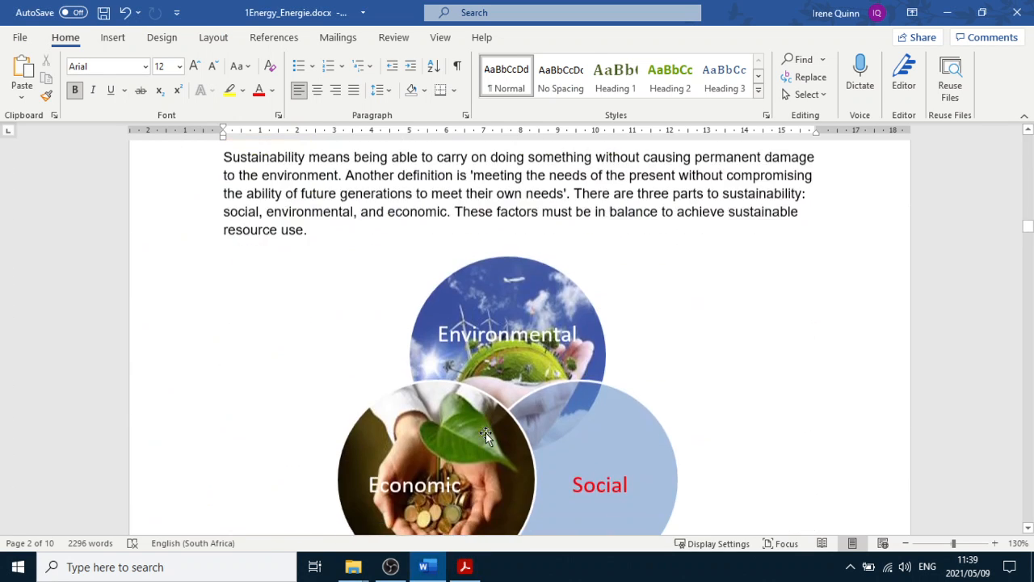
{"action": "left_click", "coordinate": [590, 243]}
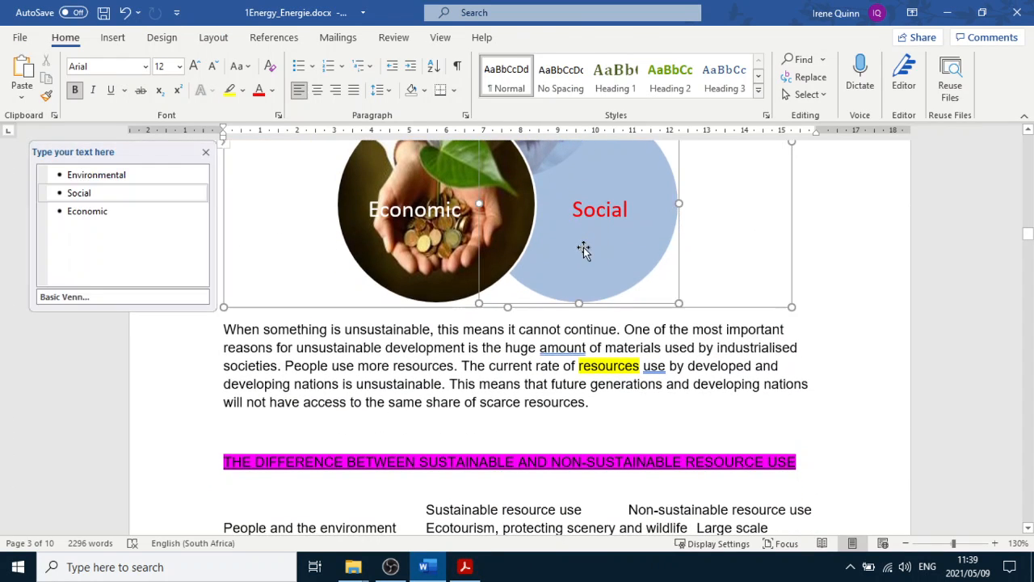
{"action": "scroll", "coordinate": [601, 236], "scroll_direction": "up", "scroll_amount": 2}
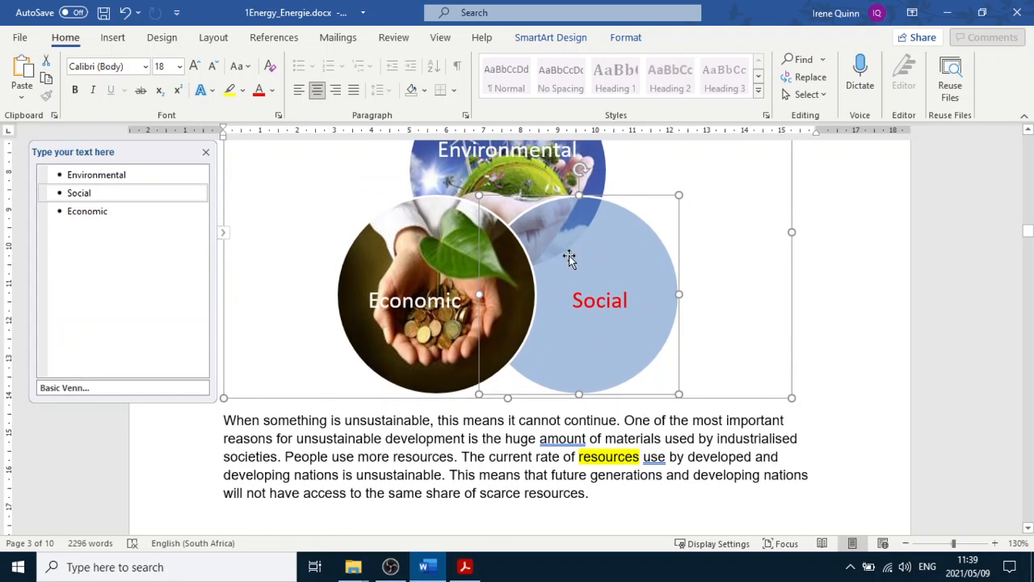
{"action": "left_click", "coordinate": [631, 38]}
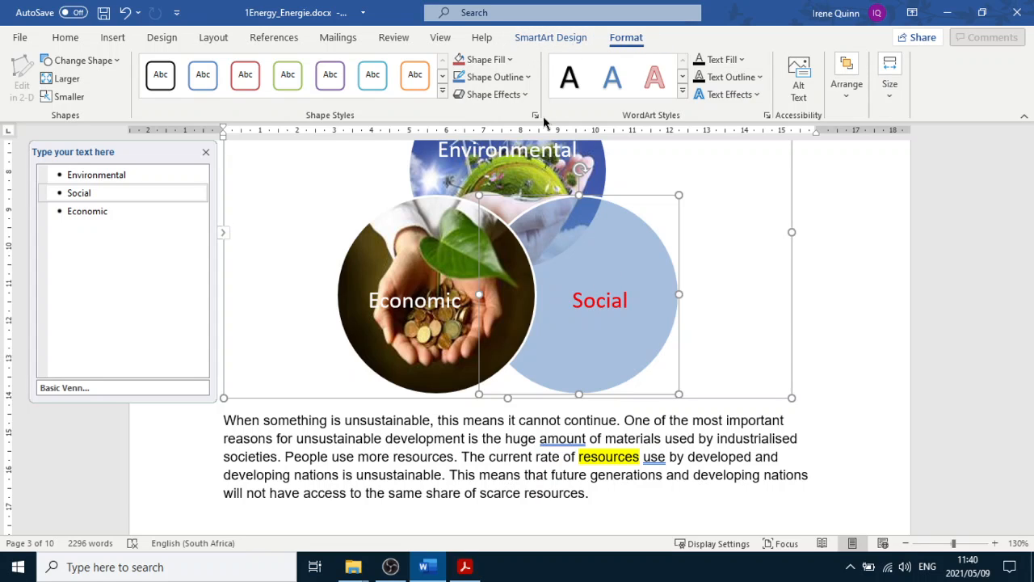
{"action": "left_click", "coordinate": [508, 61]}
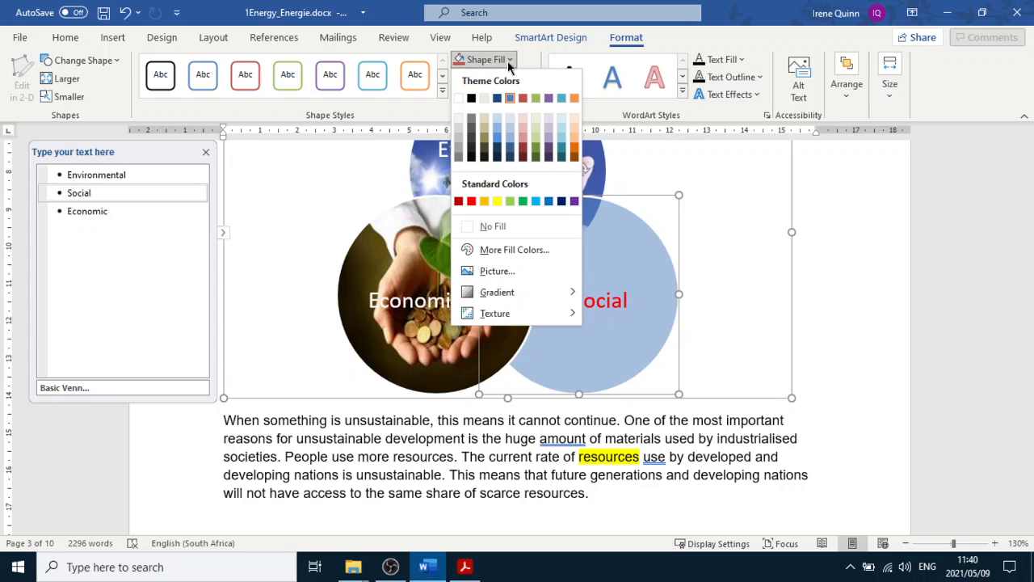
{"action": "left_click", "coordinate": [503, 279]}
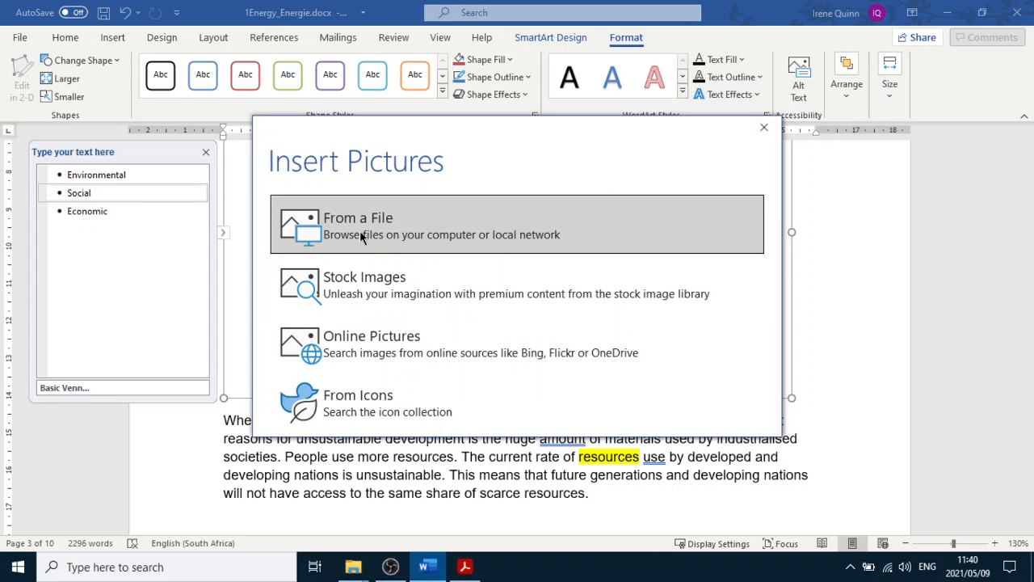
{"action": "left_click", "coordinate": [362, 236]}
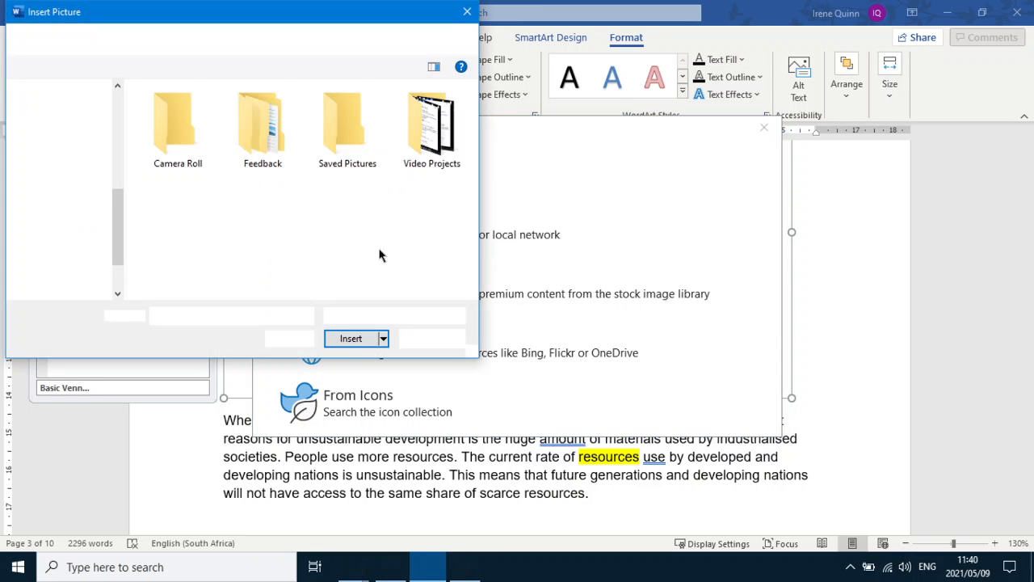
{"action": "left_click", "coordinate": [56, 131]}
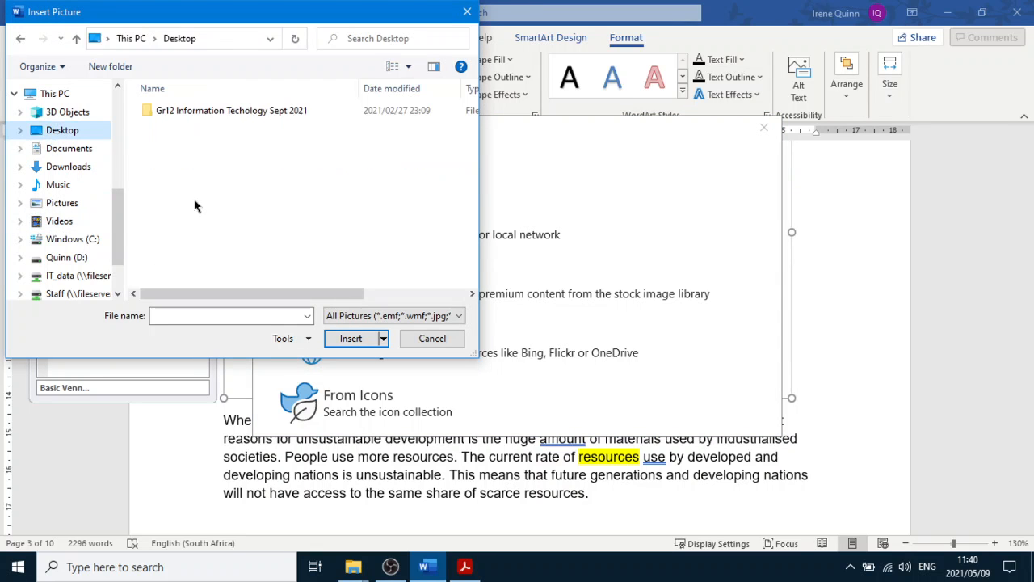
{"action": "double_click", "coordinate": [225, 175]}
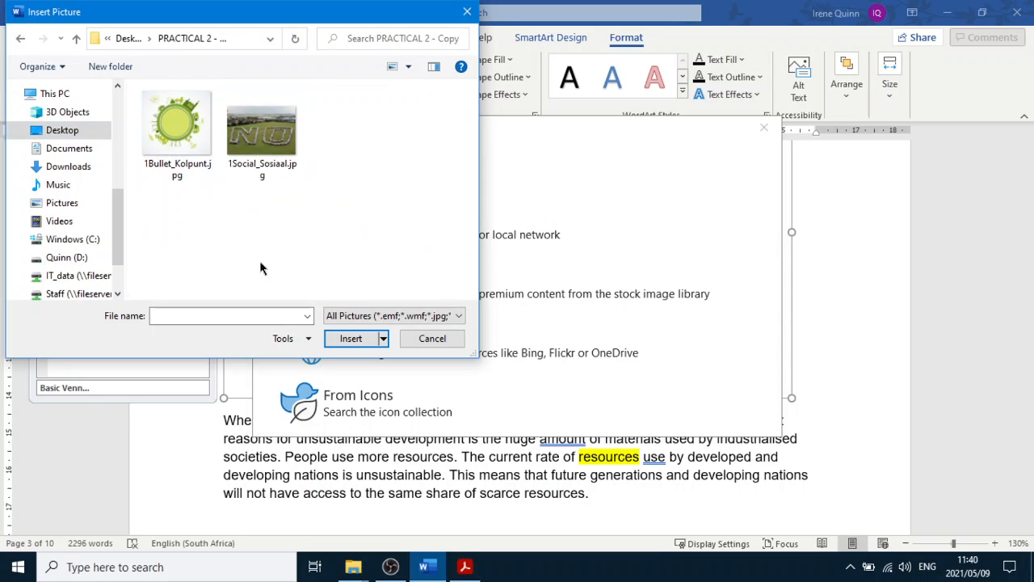
{"action": "left_click", "coordinate": [261, 142]}
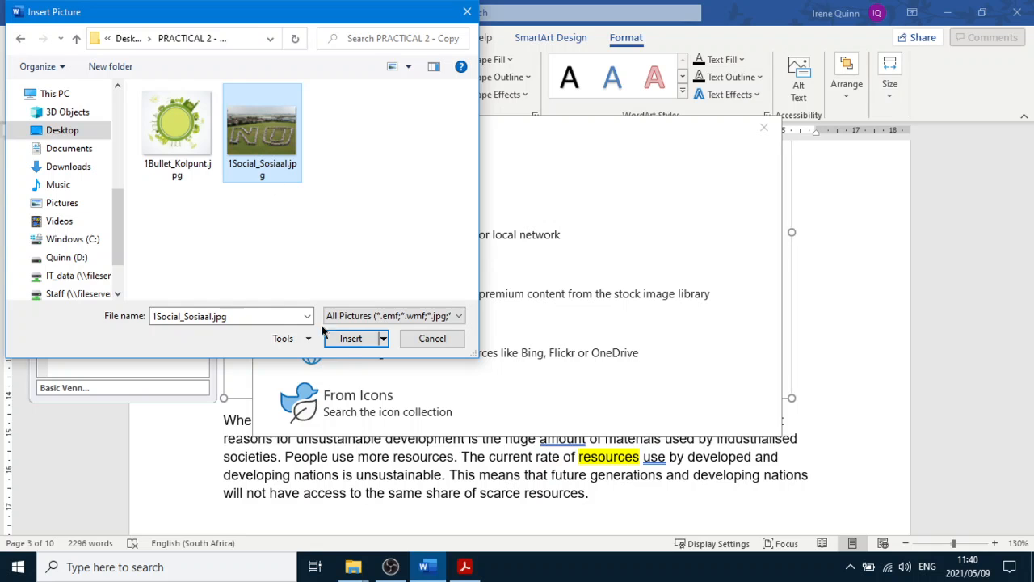
{"action": "left_click", "coordinate": [351, 338]}
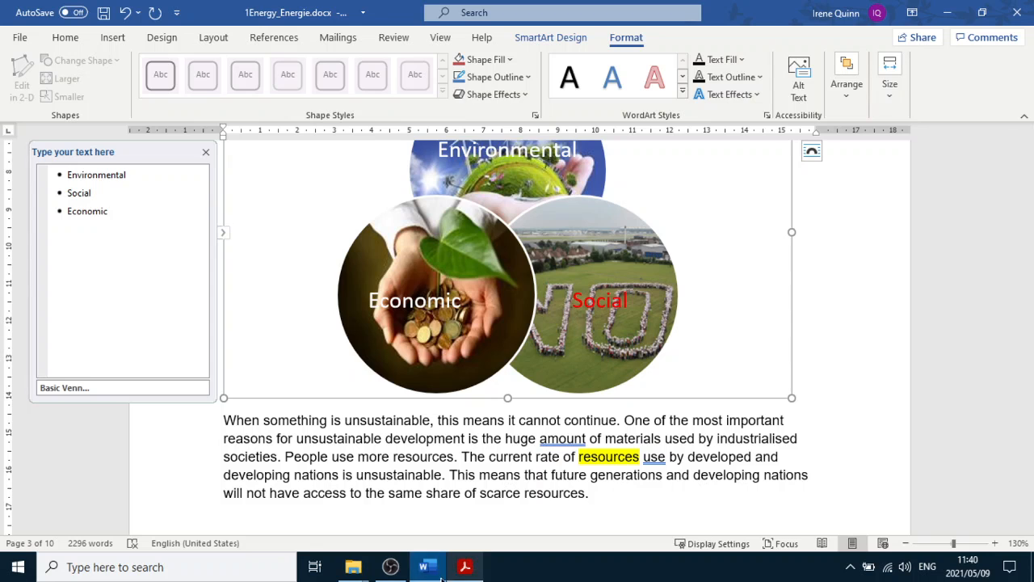
Step: Read question 1.5 in QUESTION.pdf about the hyperlink on 'resources' and return to the Word document
{"action": "left_click", "coordinate": [474, 557]}
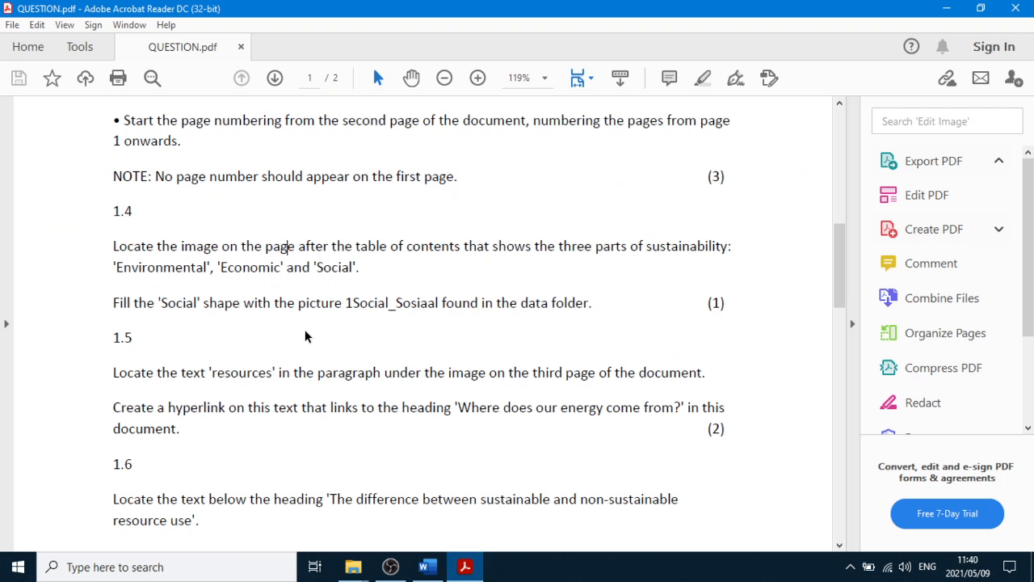
{"action": "scroll", "coordinate": [306, 336], "scroll_direction": "down", "scroll_amount": 2}
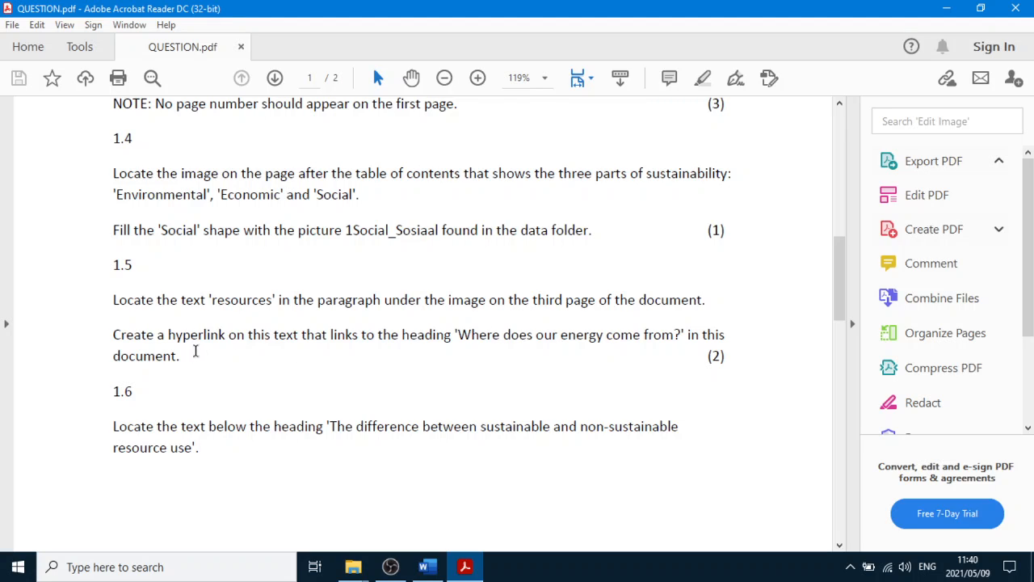
{"action": "left_click", "coordinate": [428, 567]}
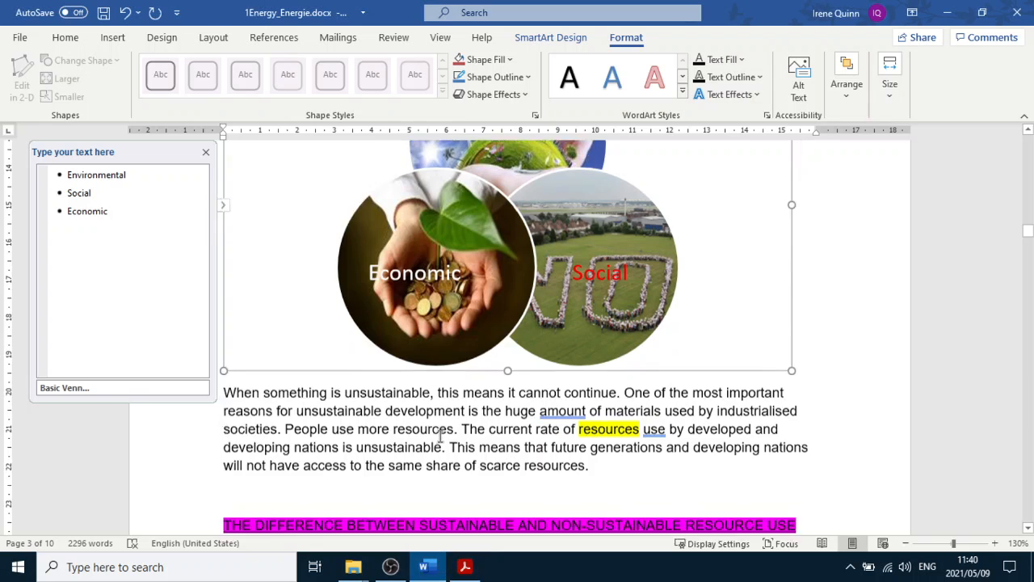
Step: Recheck question 1.5 in QUESTION.pdf and hyperlink the highlighted word 'resources' below the diagram to the document heading 'Where does our energy come from?'
{"action": "scroll", "coordinate": [440, 437], "scroll_direction": "down", "scroll_amount": 5}
{"action": "scroll", "coordinate": [441, 437], "scroll_direction": "up", "scroll_amount": 3}
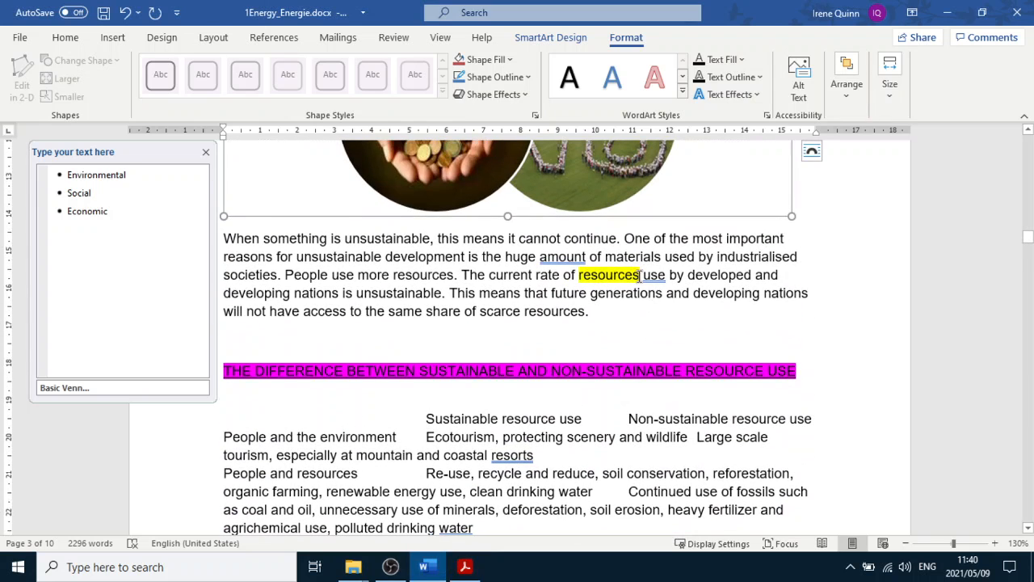
{"action": "left_click", "coordinate": [640, 275]}
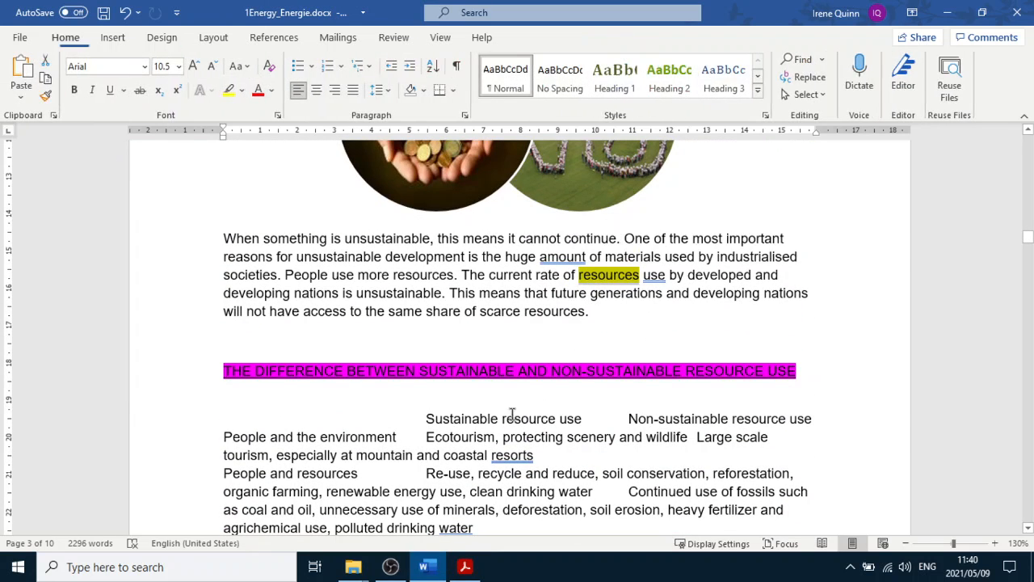
{"action": "left_click", "coordinate": [472, 571]}
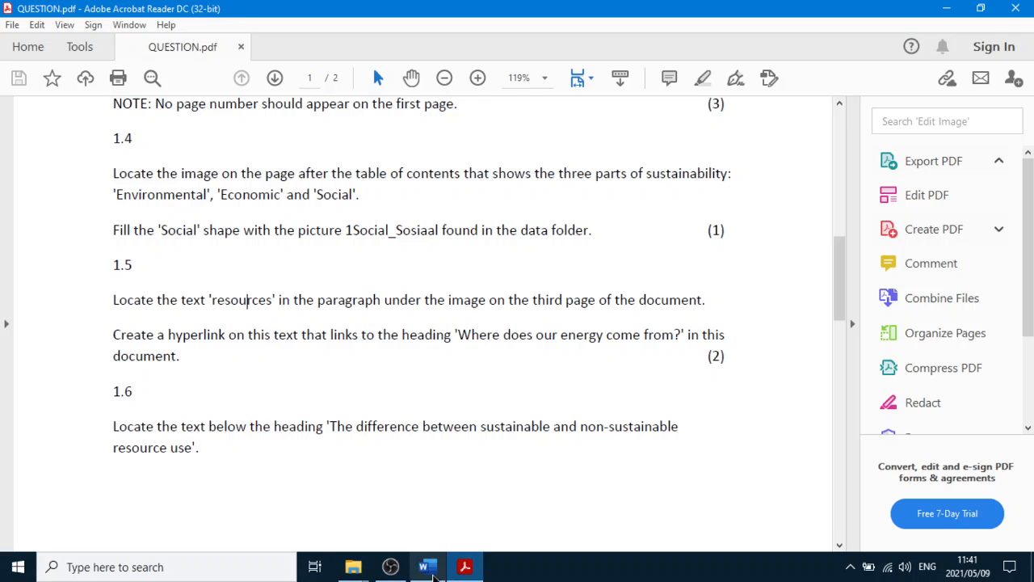
{"action": "left_click", "coordinate": [428, 566]}
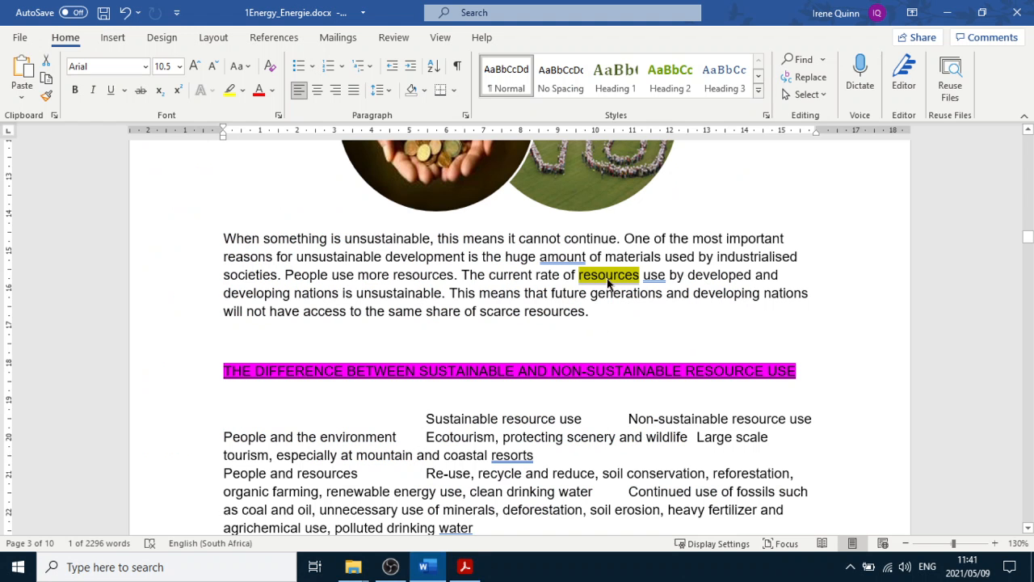
{"action": "left_click", "coordinate": [112, 37]}
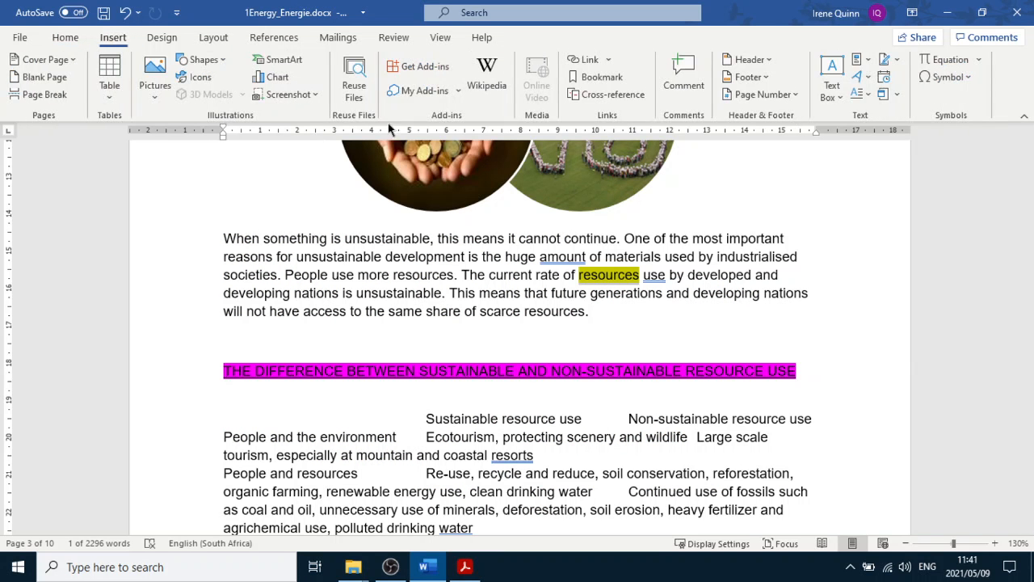
{"action": "left_click", "coordinate": [590, 61]}
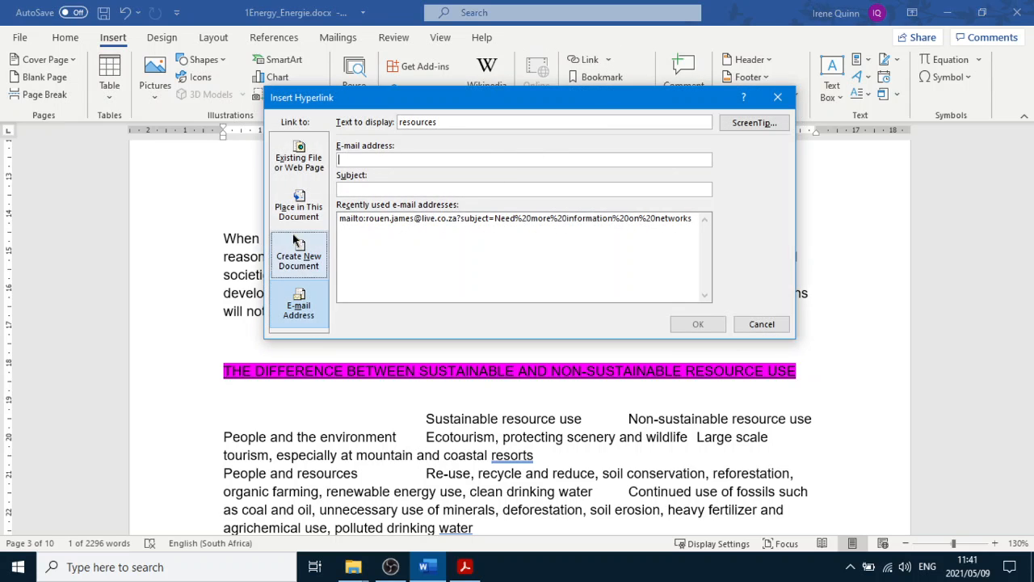
{"action": "left_click", "coordinate": [306, 209]}
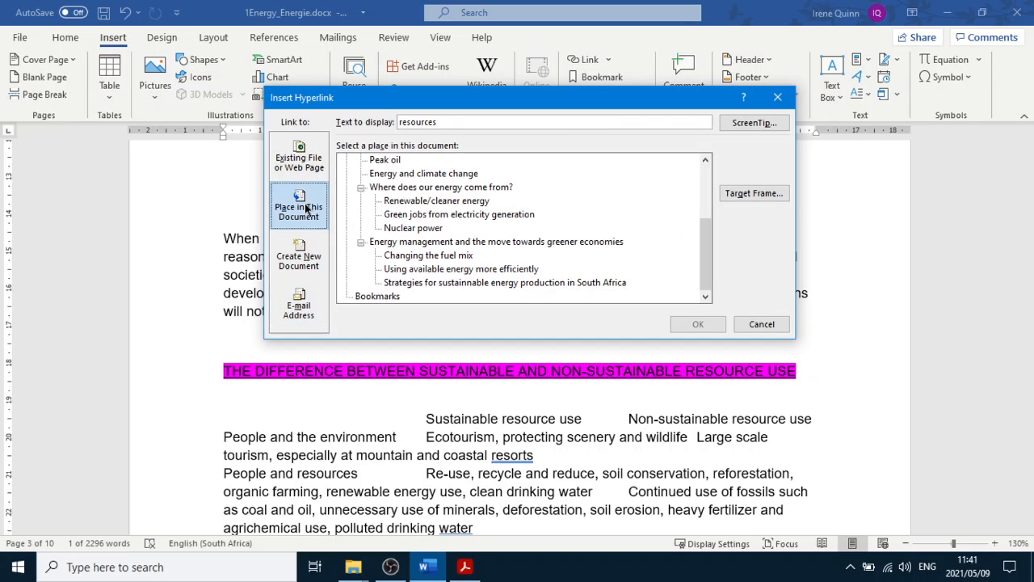
{"action": "left_click", "coordinate": [486, 189]}
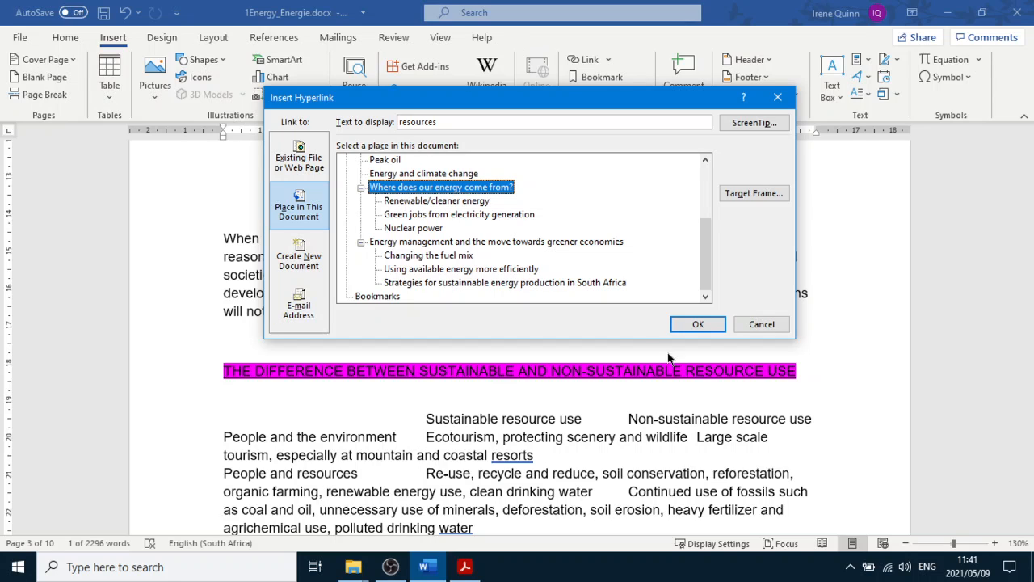
{"action": "left_click", "coordinate": [698, 325]}
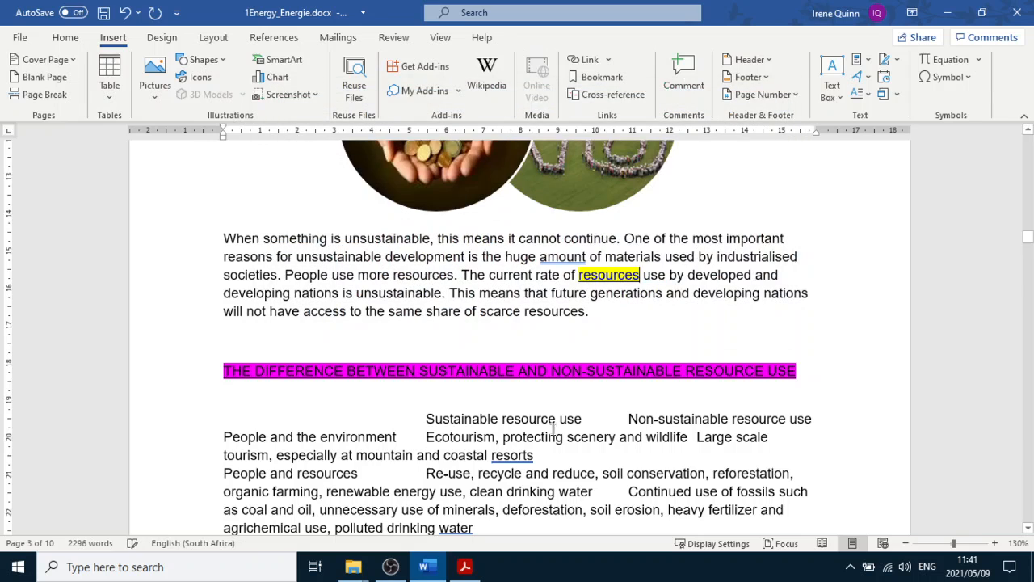
Step: Switch to QUESTION.pdf, read question 1.6 about converting the tab-delimited text to a table, and return to the Word document
{"action": "left_click", "coordinate": [465, 567]}
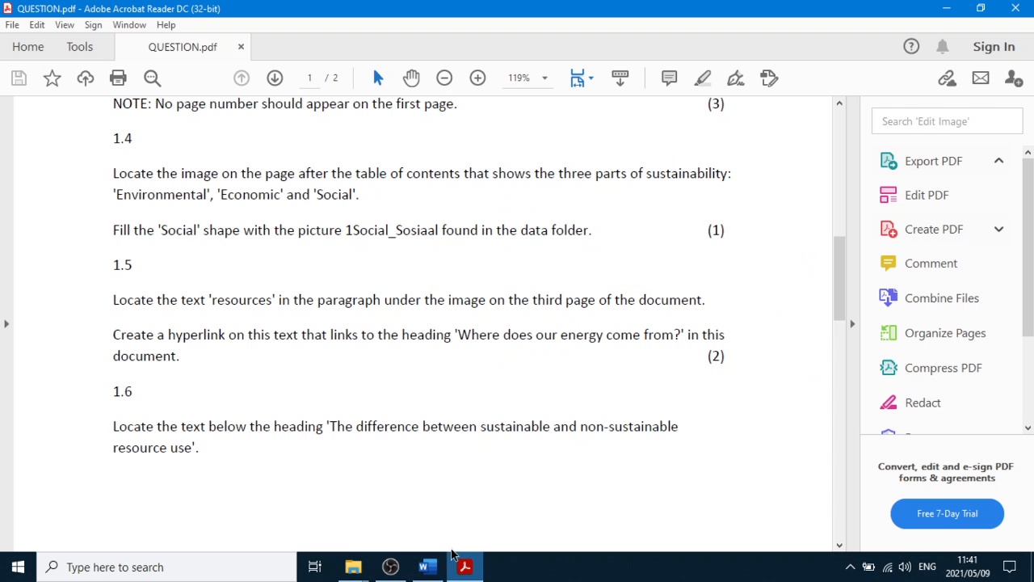
{"action": "scroll", "coordinate": [331, 364], "scroll_direction": "down", "scroll_amount": 2}
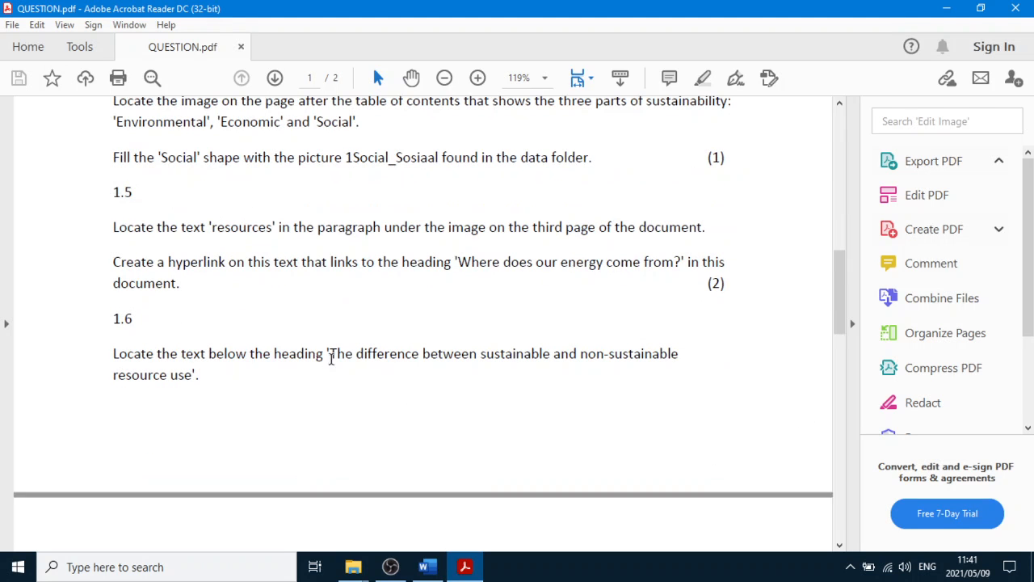
{"action": "scroll", "coordinate": [509, 347], "scroll_direction": "down", "scroll_amount": 5}
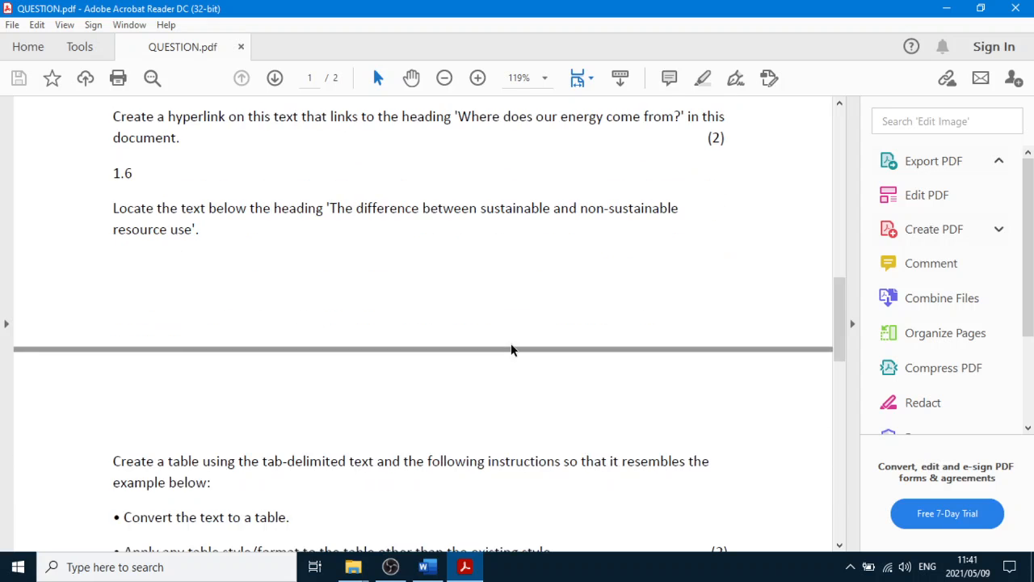
{"action": "scroll", "coordinate": [508, 346], "scroll_direction": "down", "scroll_amount": 2}
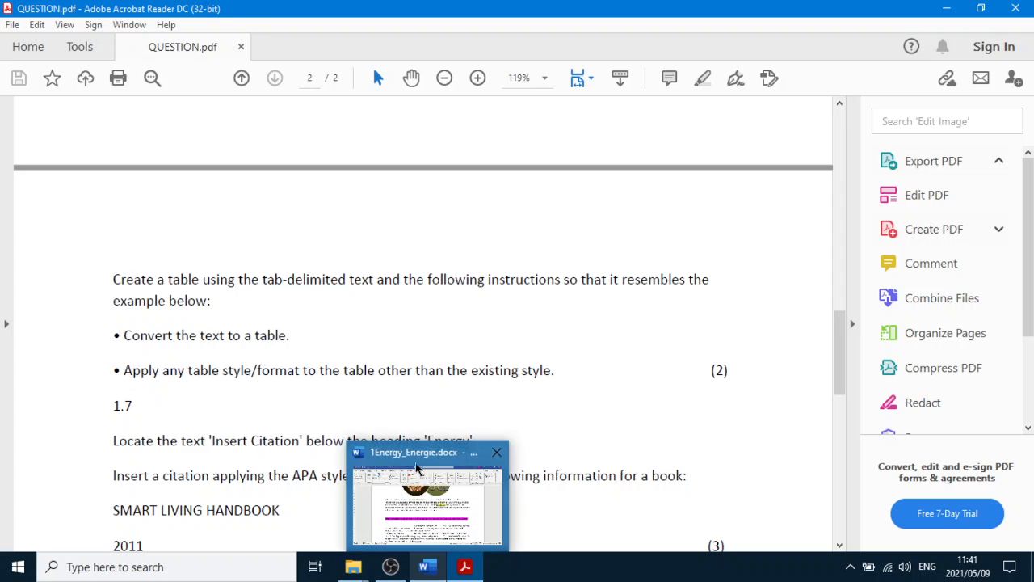
{"action": "scroll", "coordinate": [383, 296], "scroll_direction": "up", "scroll_amount": 3}
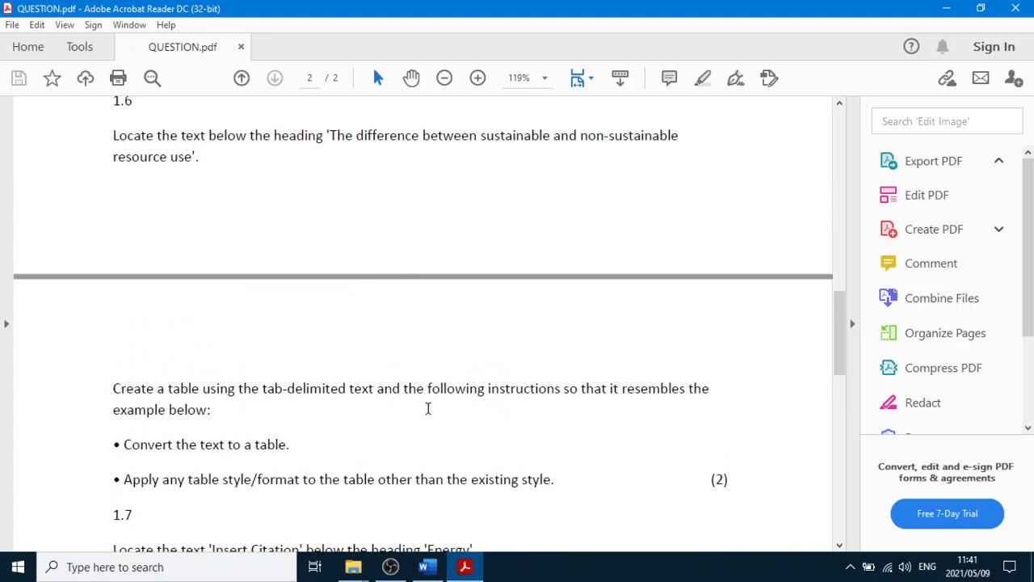
{"action": "left_click", "coordinate": [427, 567]}
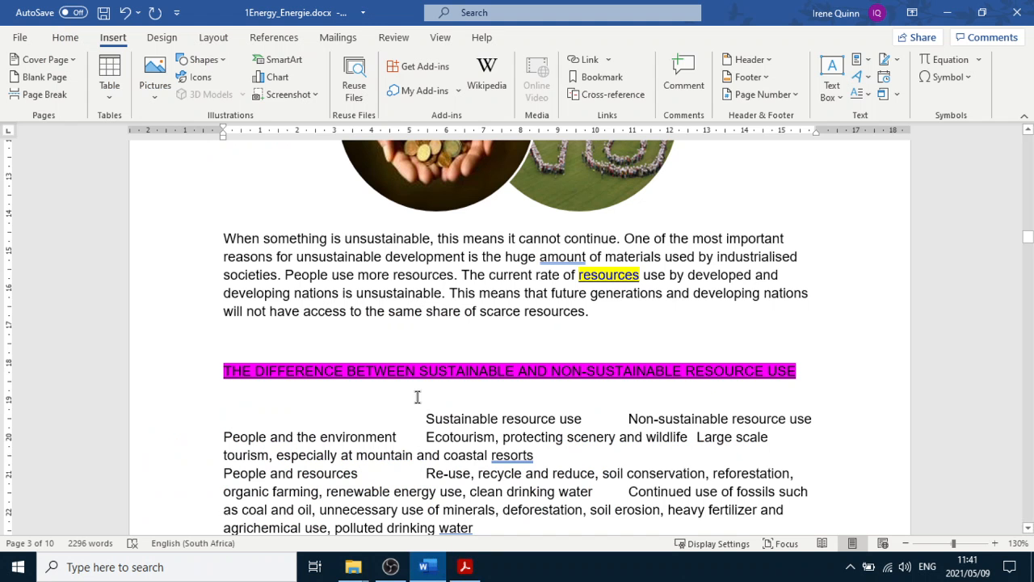
Step: Convert the tab-delimited text below the heading 'The difference between sustainable and non-sustainable resource use' to a three-column table, separating text at tabs
{"action": "scroll", "coordinate": [424, 419], "scroll_direction": "down", "scroll_amount": 3}
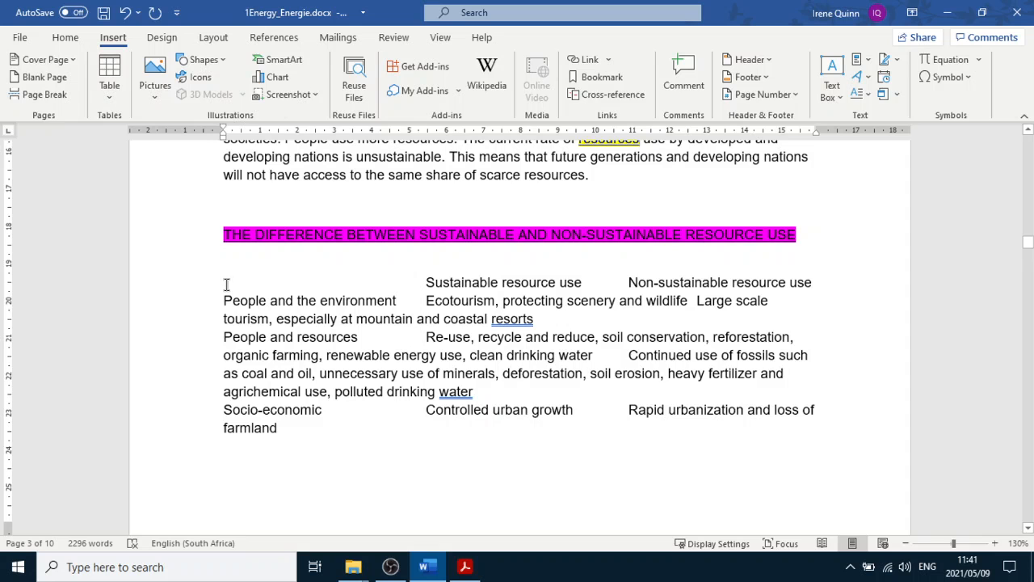
{"action": "left_click_drag", "start_coordinate": [224, 286], "coordinate": [487, 444]}
{"action": "scroll", "coordinate": [487, 444], "scroll_direction": "down", "scroll_amount": 6}
{"action": "scroll", "coordinate": [476, 432], "scroll_direction": "up", "scroll_amount": 4}
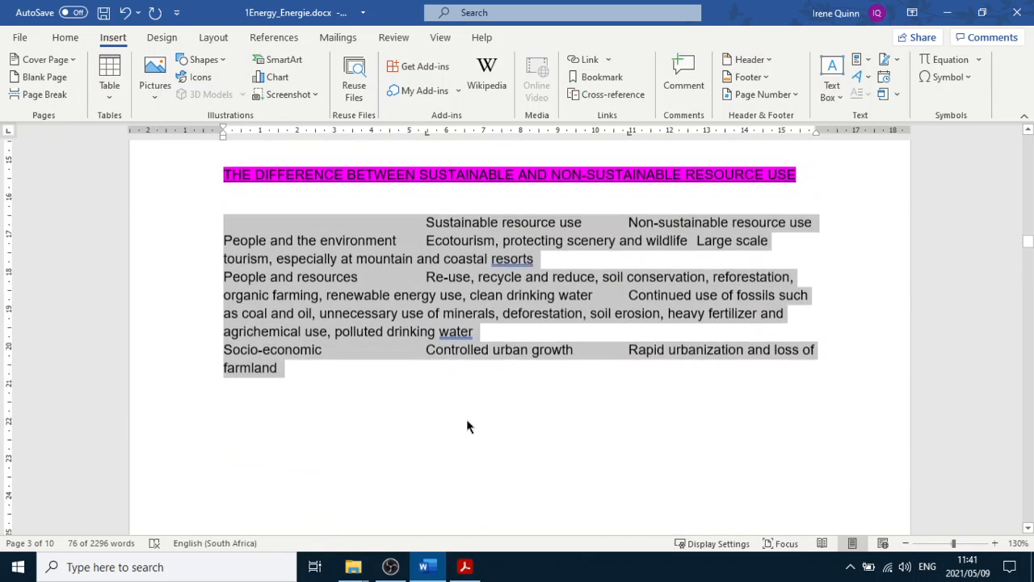
{"action": "scroll", "coordinate": [468, 421], "scroll_direction": "up", "scroll_amount": 2}
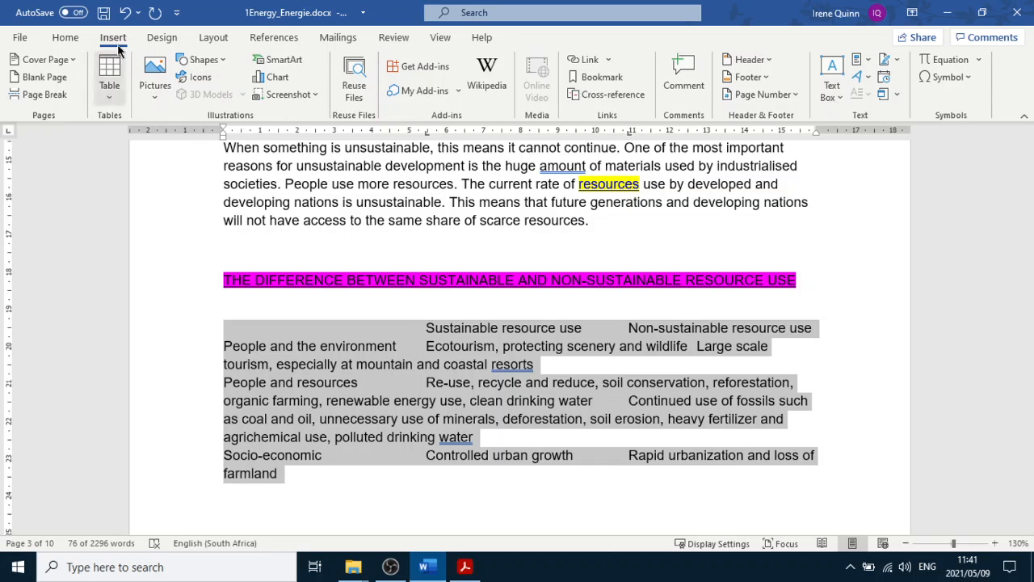
{"action": "left_click", "coordinate": [112, 96]}
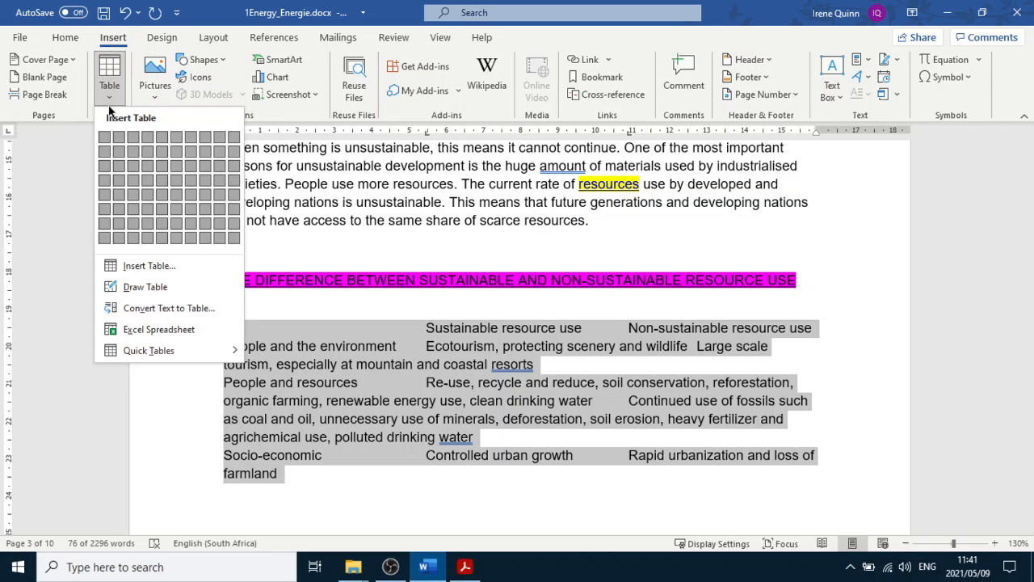
{"action": "left_click", "coordinate": [169, 308]}
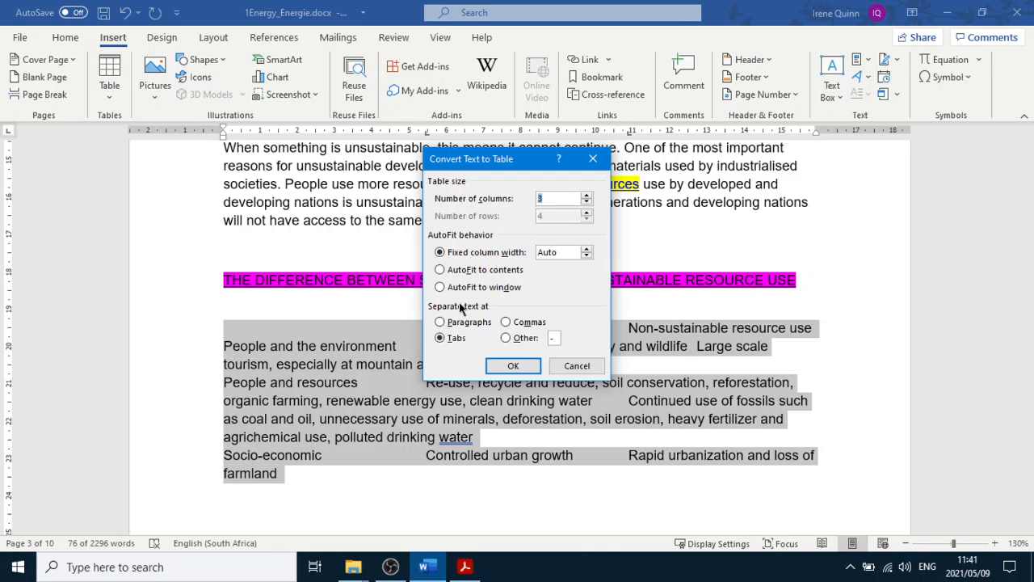
{"action": "left_click", "coordinate": [514, 366]}
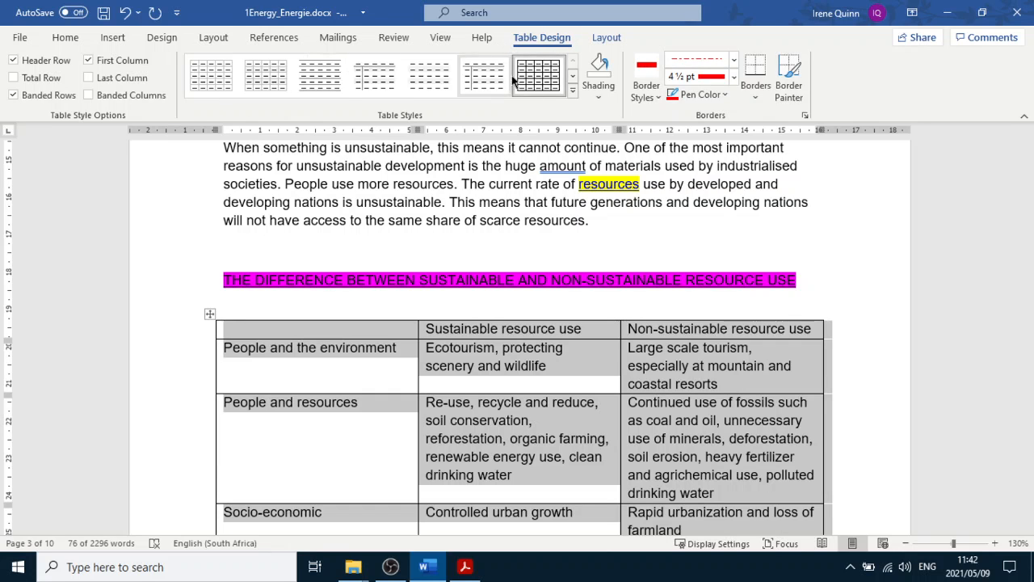
Step: Apply the green grid table style with a solid green header row and first column to the resource use table
{"action": "left_click", "coordinate": [572, 94]}
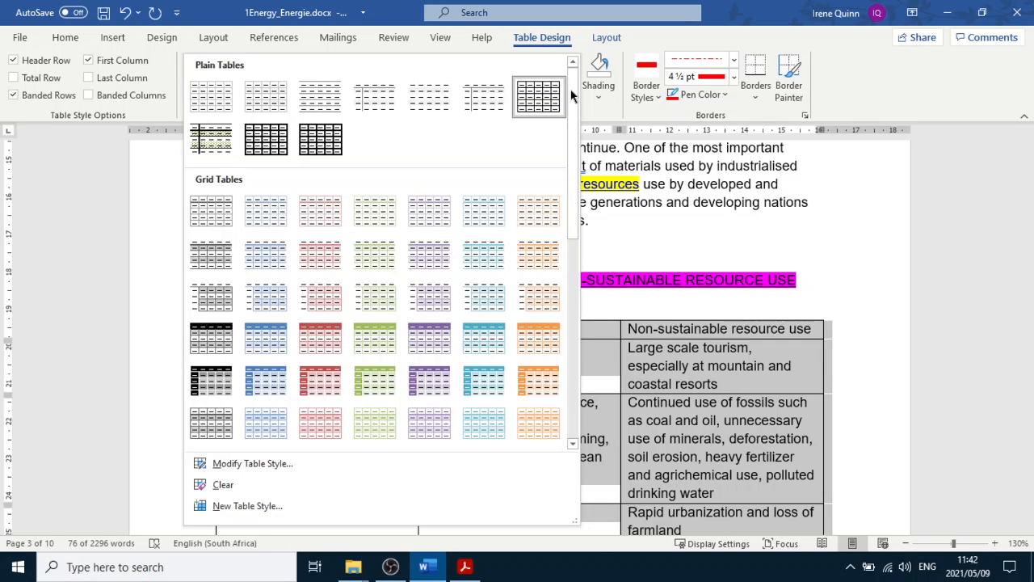
{"action": "left_click", "coordinate": [374, 380]}
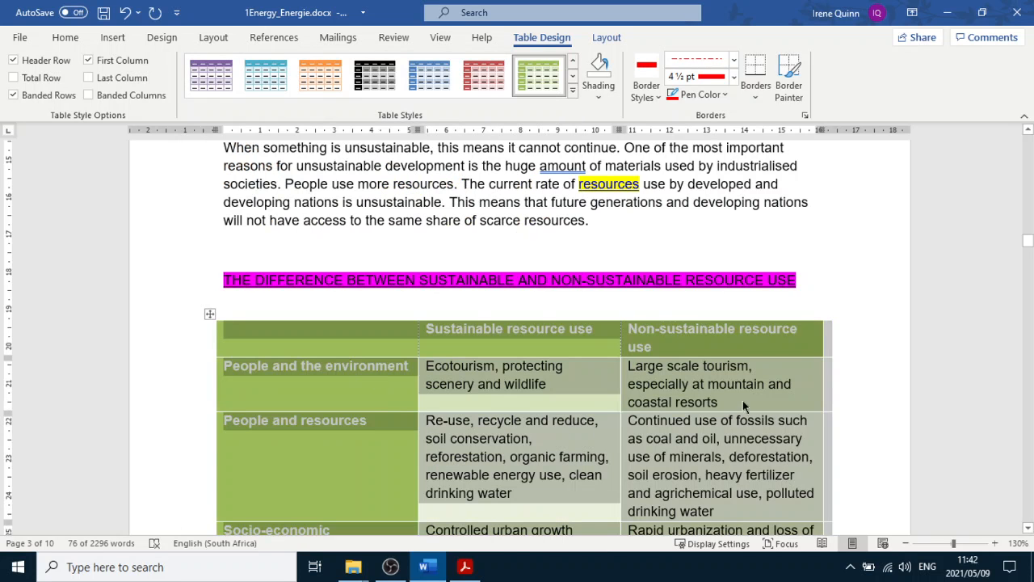
{"action": "left_click", "coordinate": [809, 396]}
{"action": "scroll", "coordinate": [595, 414], "scroll_direction": "down", "scroll_amount": 3}
{"action": "scroll", "coordinate": [526, 402], "scroll_direction": "down", "scroll_amount": 20}
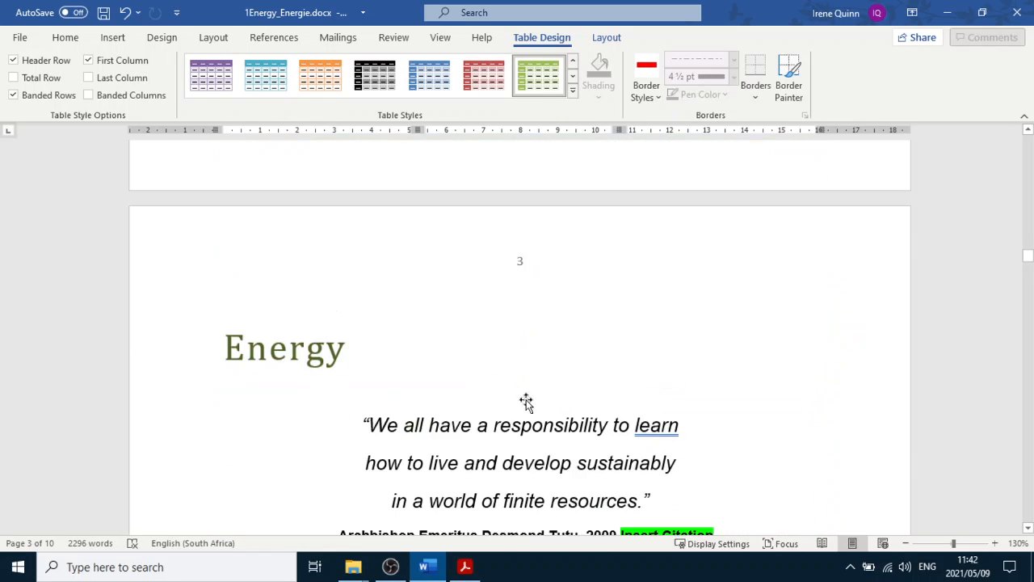
Step: Read question 1.7 in QUESTION.pdf about the APA citation and its book details, and return to the Word document
{"action": "left_click", "coordinate": [457, 568]}
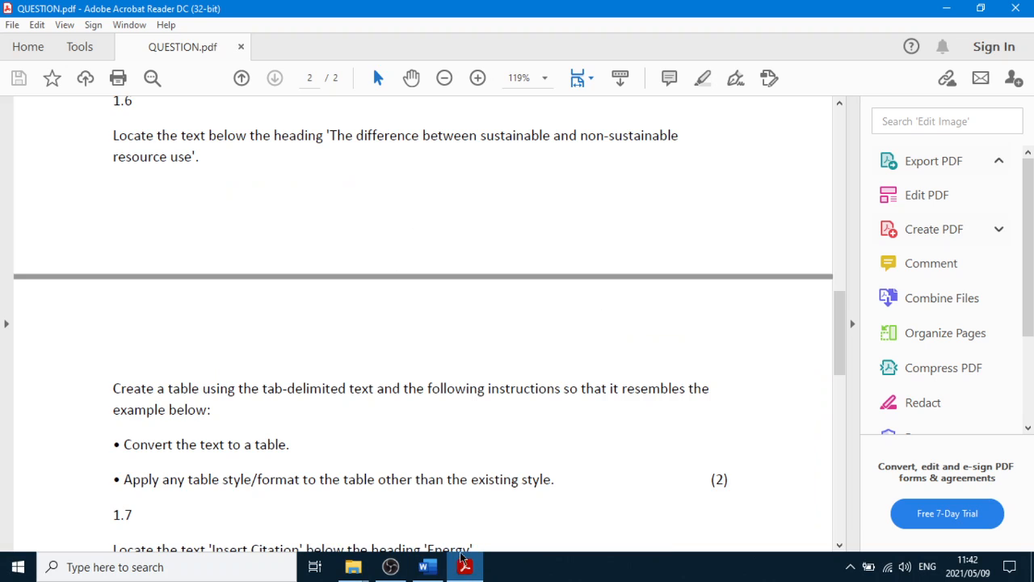
{"action": "scroll", "coordinate": [300, 425], "scroll_direction": "down", "scroll_amount": 3}
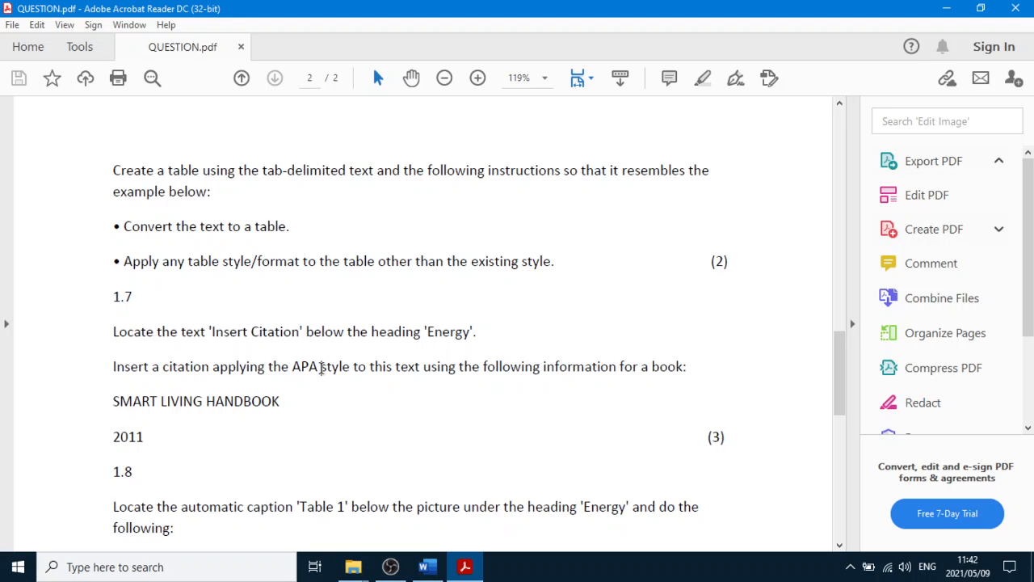
{"action": "left_click_drag", "start_coordinate": [321, 367], "coordinate": [269, 368]}
{"action": "left_click", "coordinate": [464, 367]}
{"action": "scroll", "coordinate": [525, 375], "scroll_direction": "down", "scroll_amount": 2}
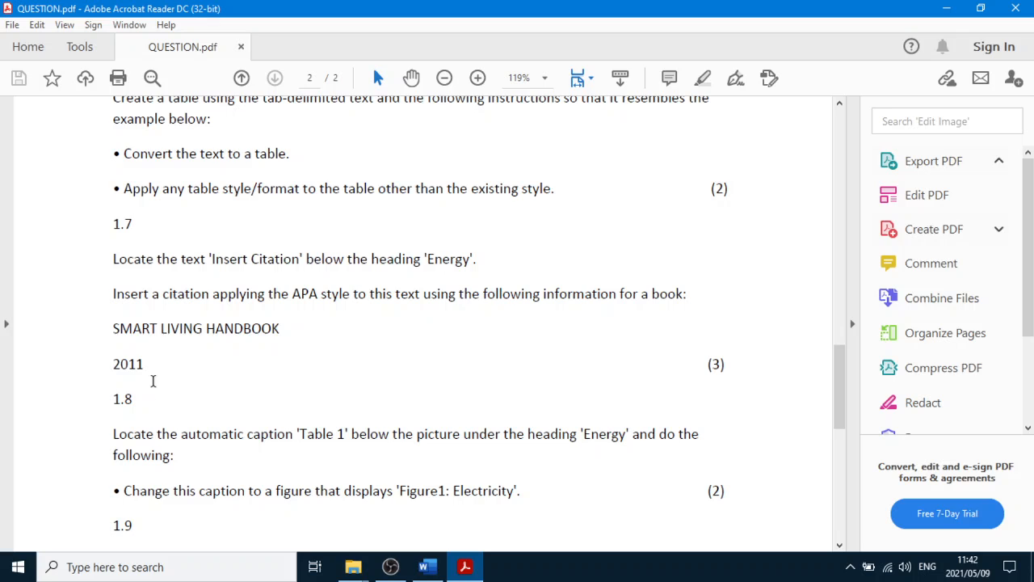
{"action": "left_click_drag", "start_coordinate": [157, 366], "coordinate": [103, 338]}
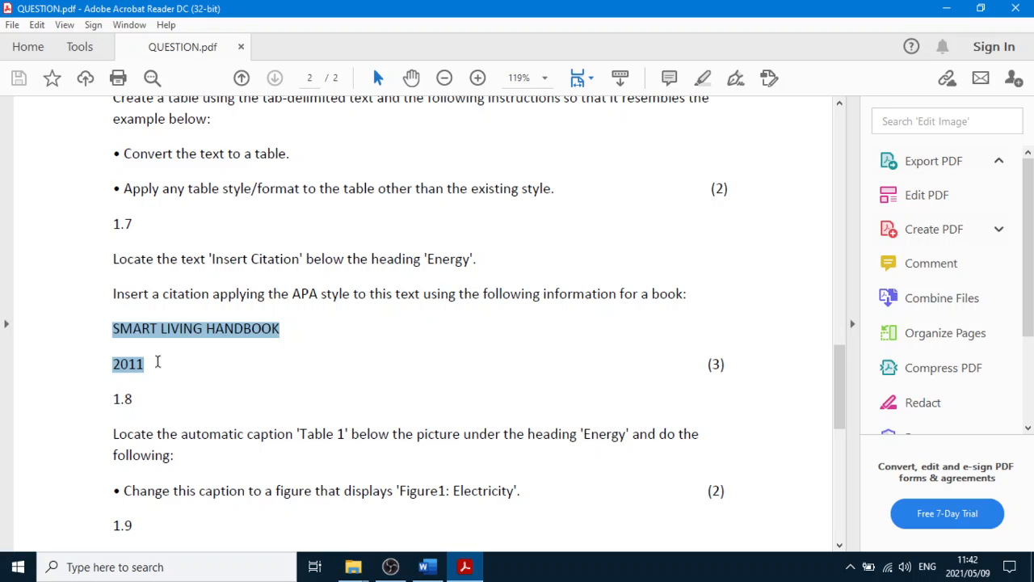
{"action": "left_click", "coordinate": [351, 333]}
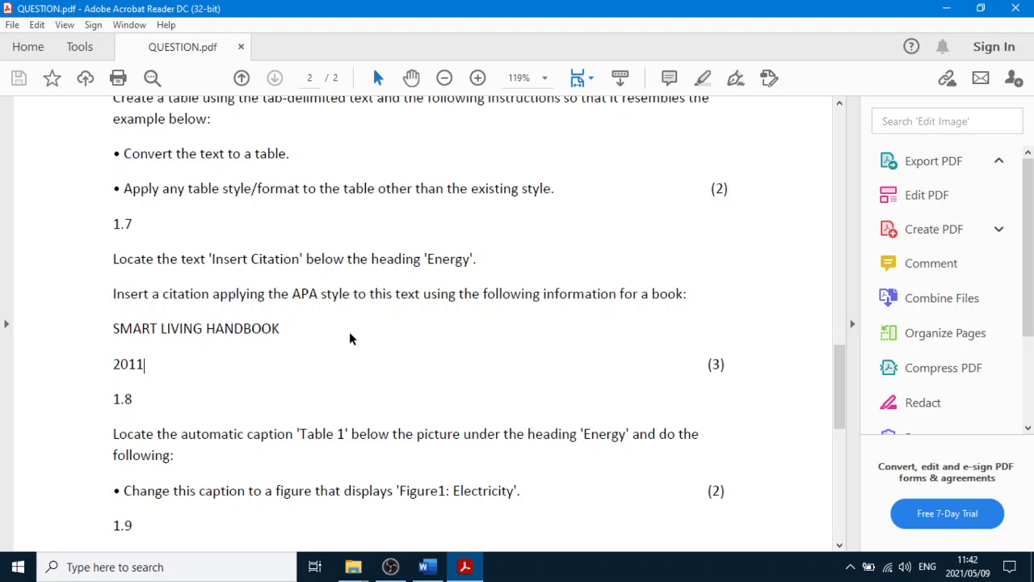
{"action": "left_click", "coordinate": [428, 566]}
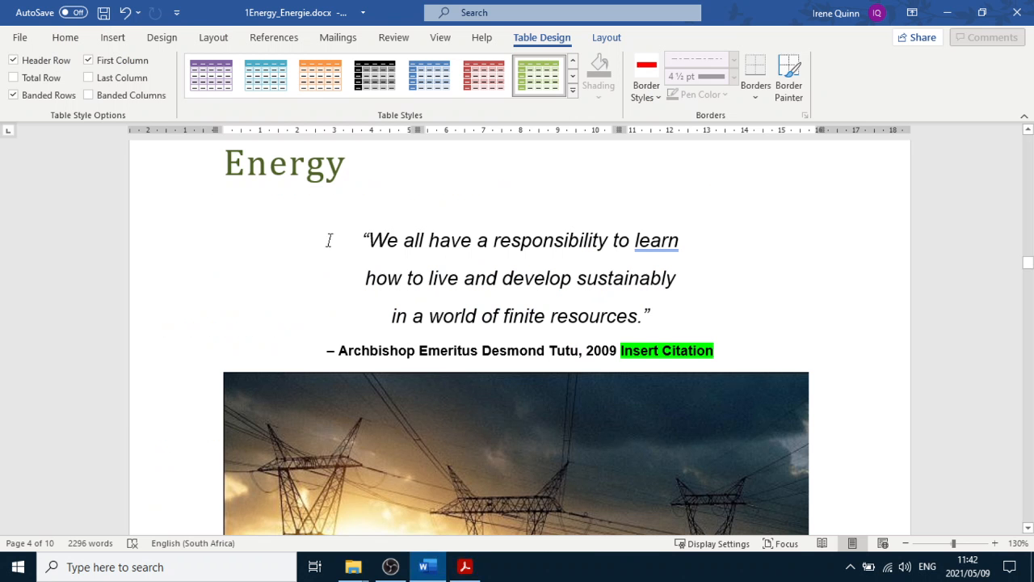
Step: Open the Source Manager from the Energy page and start a new source of type Book
{"action": "left_click", "coordinate": [274, 37]}
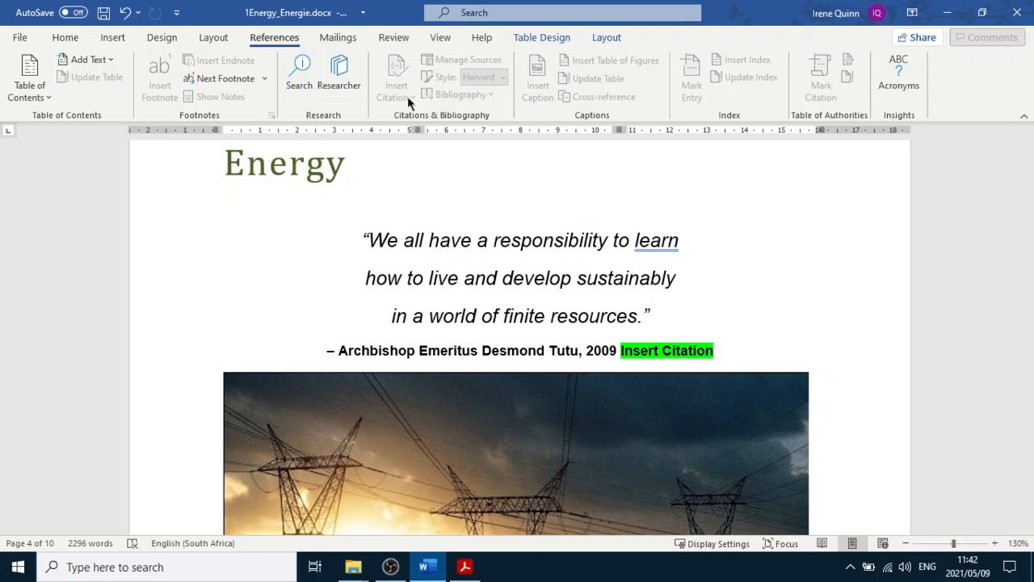
{"action": "left_click", "coordinate": [734, 220]}
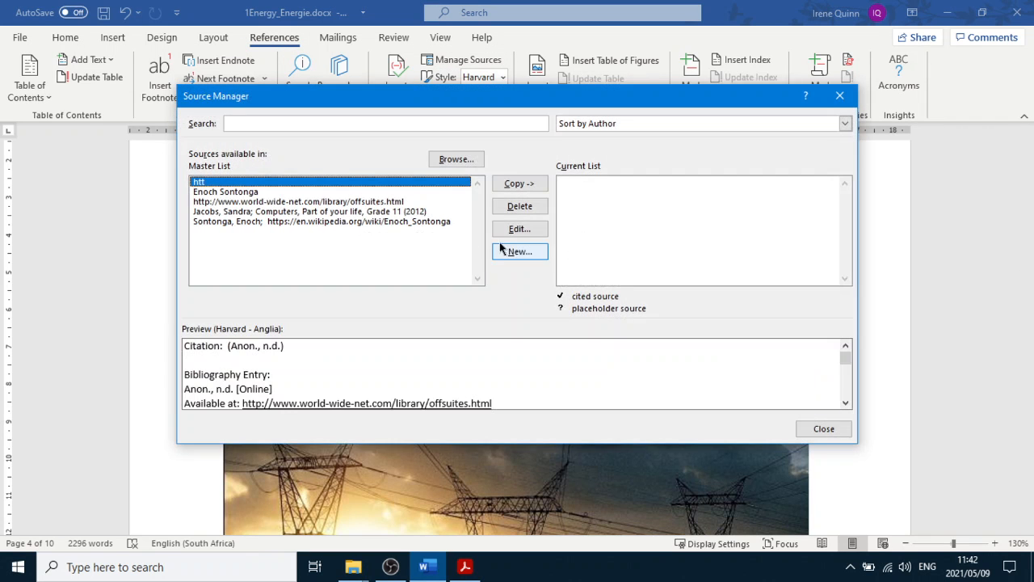
{"action": "left_click", "coordinate": [510, 253]}
{"action": "left_click", "coordinate": [511, 182]}
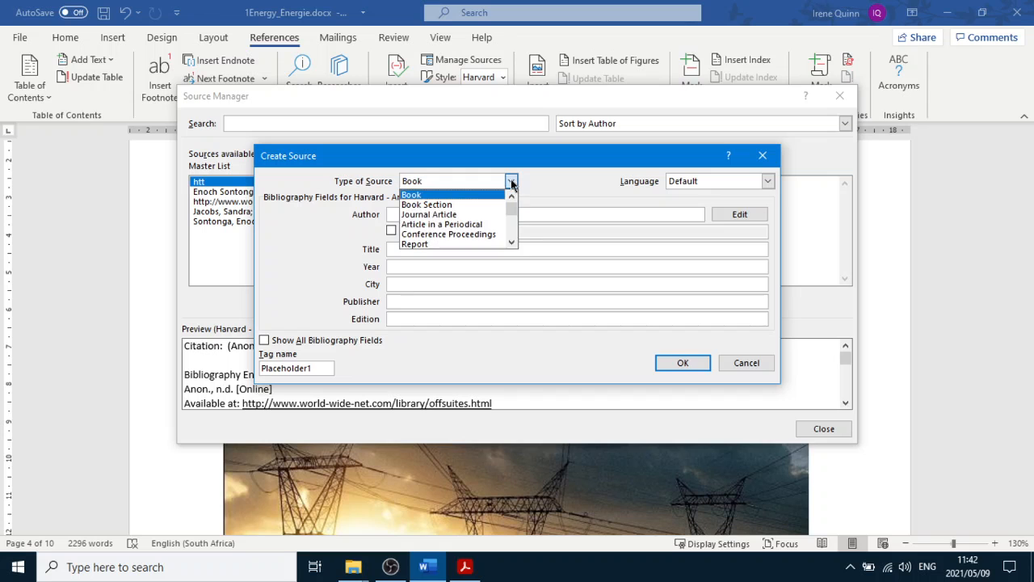
{"action": "left_click", "coordinate": [494, 196]}
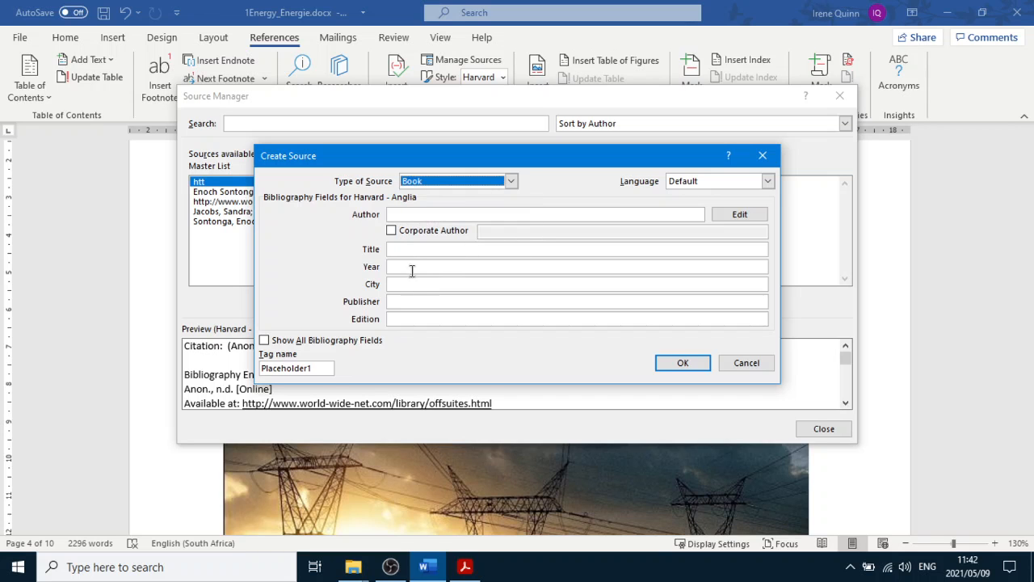
Step: Recheck the book details in QUESTION.pdf, save the source with title SMART LIVING HANDBOOK and year 2011, and close the Source Manager
{"action": "left_click", "coordinate": [460, 567]}
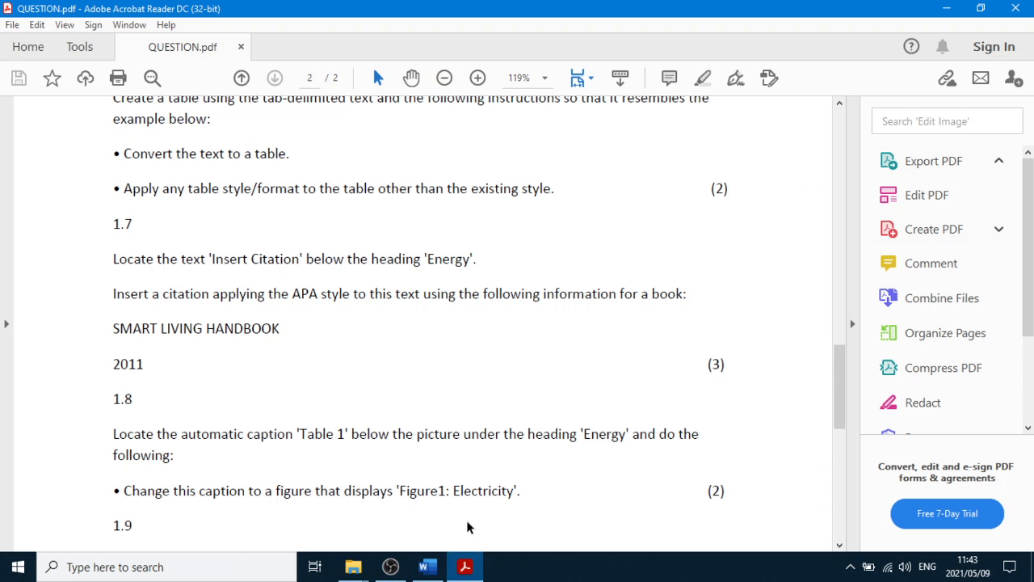
{"action": "left_click", "coordinate": [428, 566]}
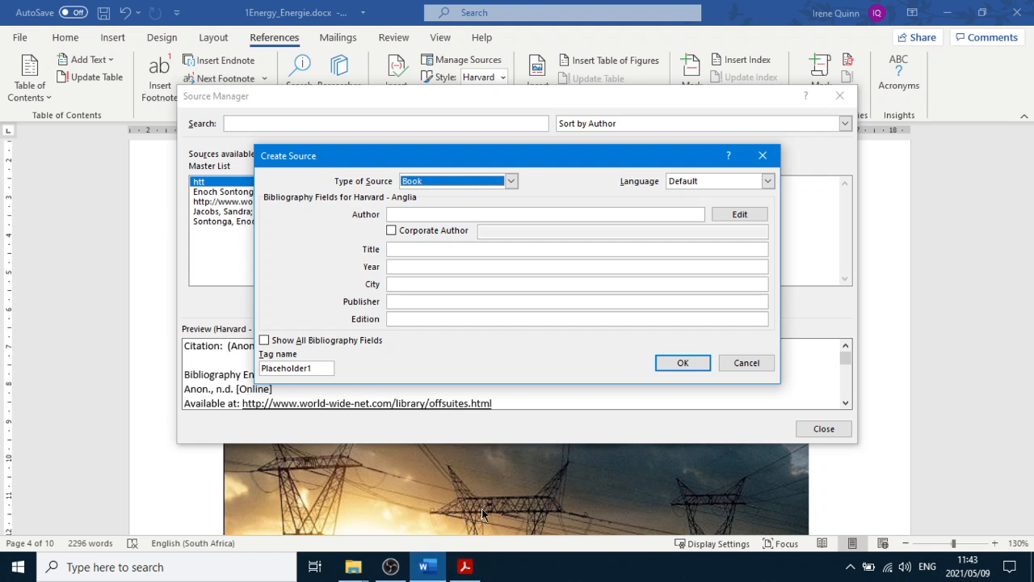
{"action": "left_click", "coordinate": [412, 249]}
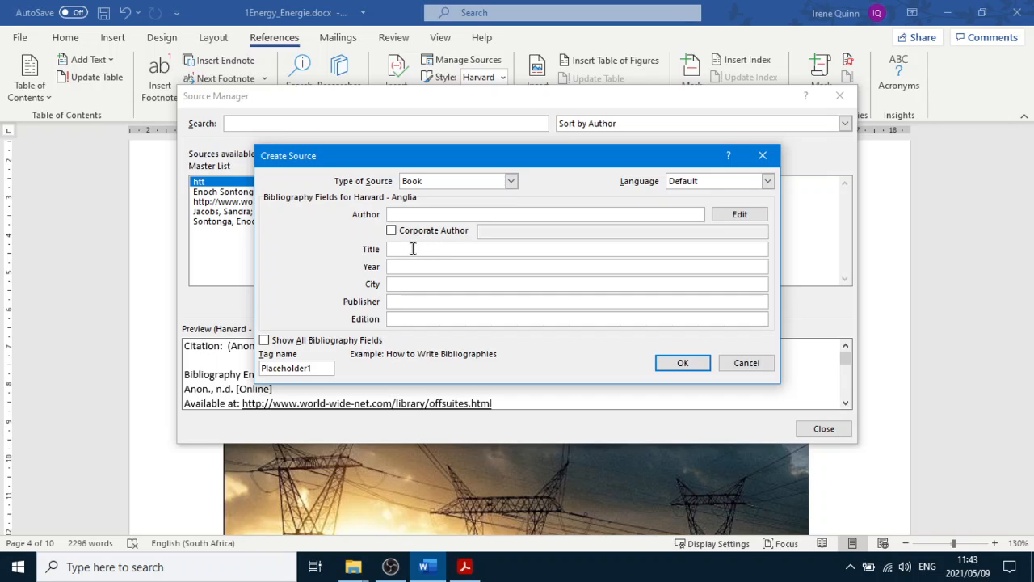
{"action": "type", "text": "SMART LIVING HANDBOOK"}
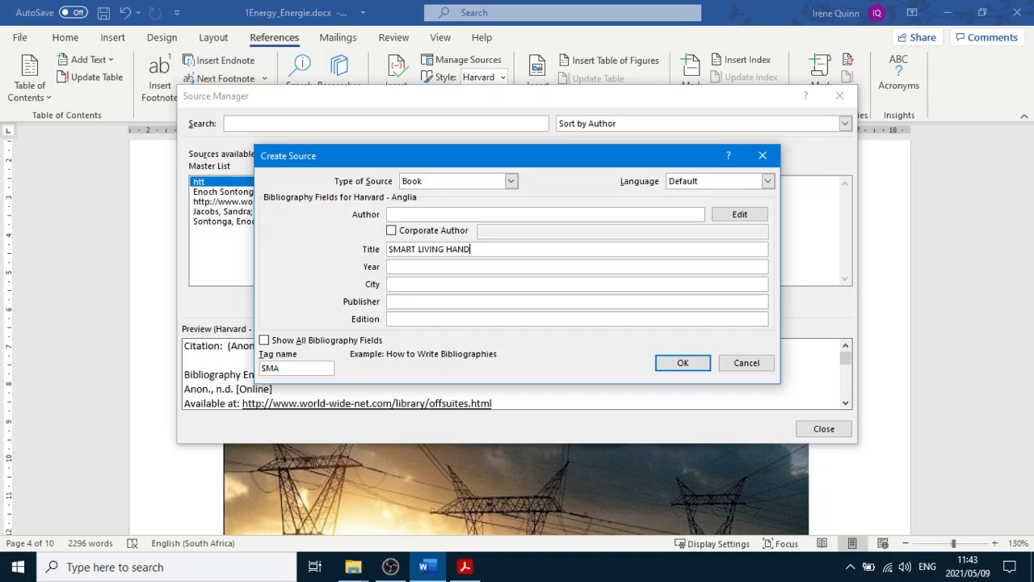
{"action": "left_click", "coordinate": [422, 267]}
{"action": "type", "text": "2011"}
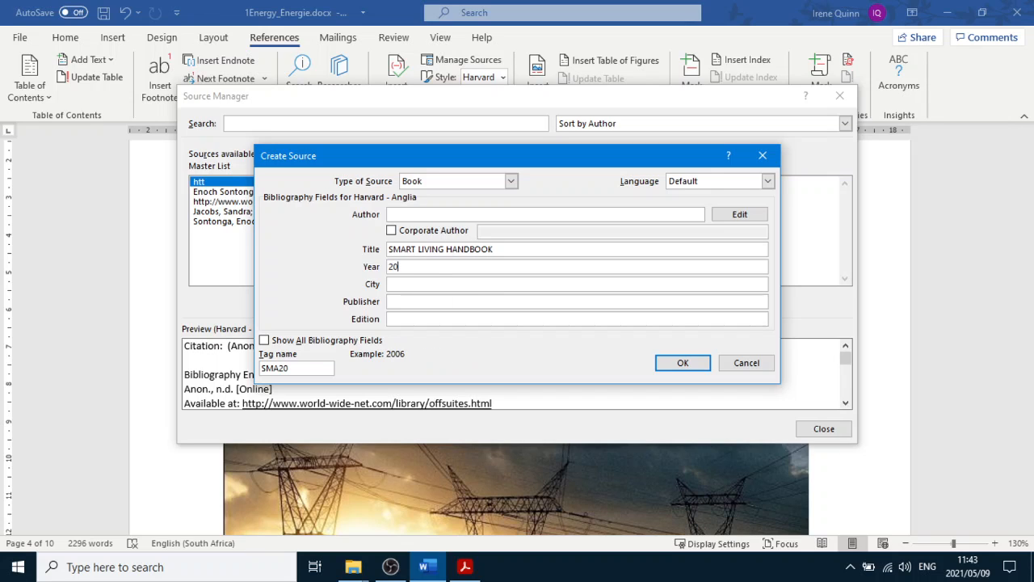
{"action": "left_click", "coordinate": [683, 364]}
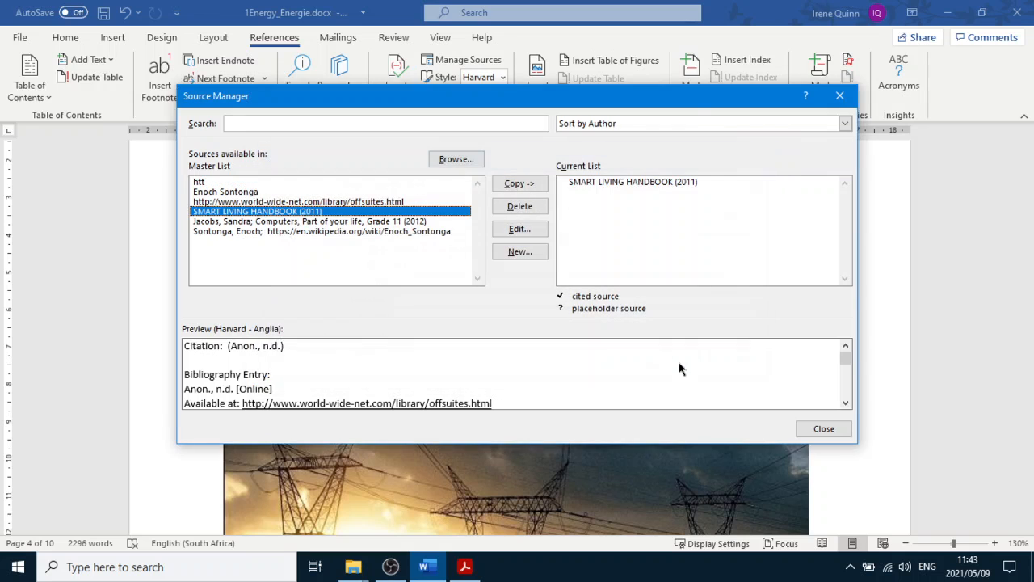
{"action": "left_click", "coordinate": [832, 432]}
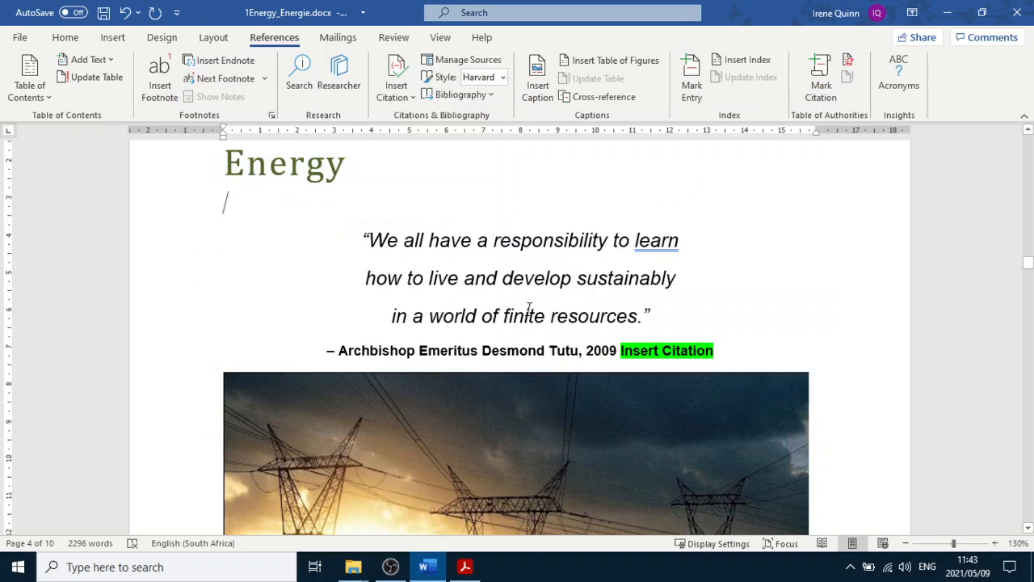
Step: Place the cursor after the text 'Insert Citation' below the Energy heading and set the citation style to APA
{"action": "left_click", "coordinate": [717, 351]}
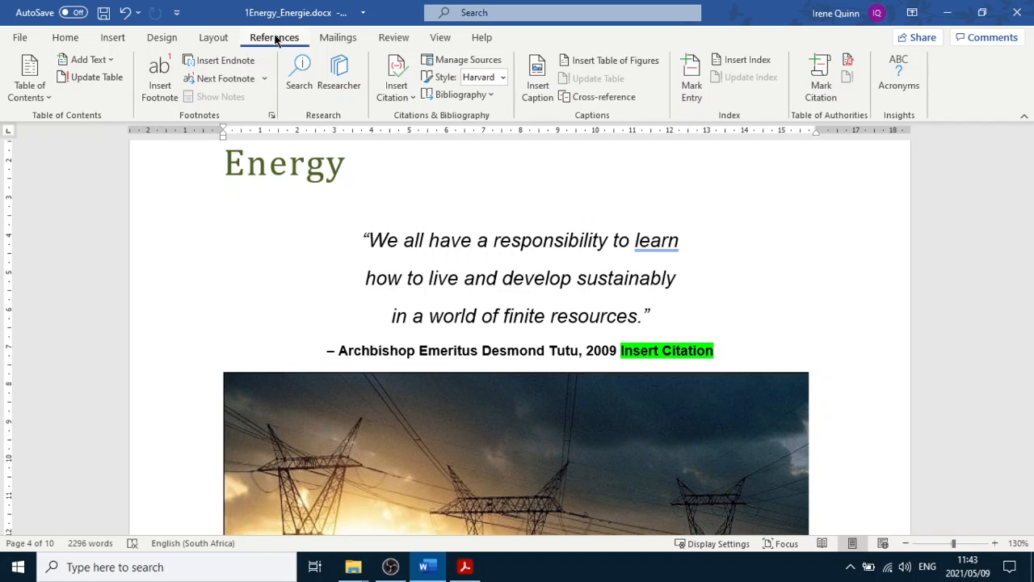
{"action": "left_click", "coordinate": [407, 91]}
{"action": "left_click", "coordinate": [406, 91]}
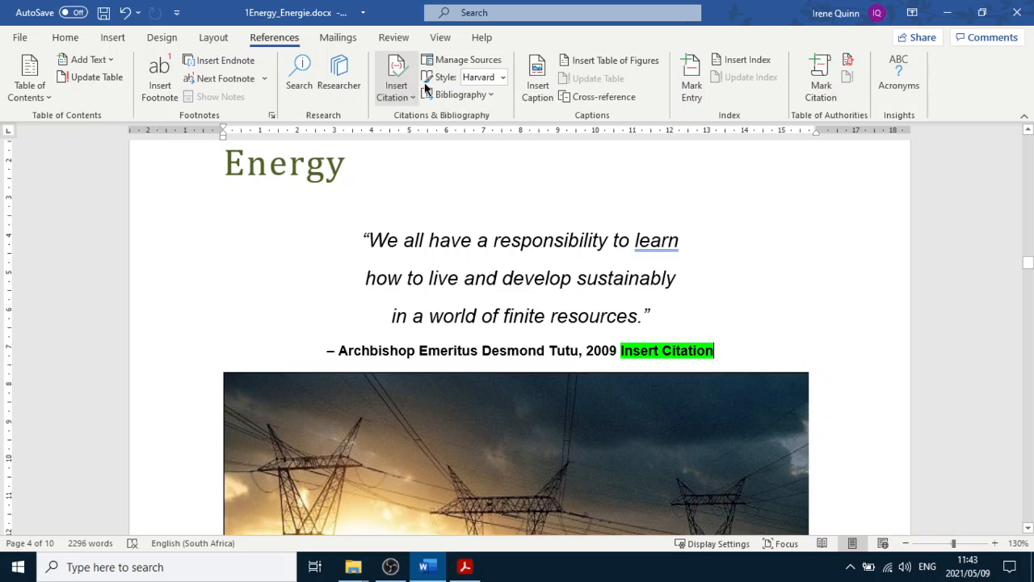
{"action": "left_click", "coordinate": [502, 77]}
{"action": "left_click", "coordinate": [507, 104]}
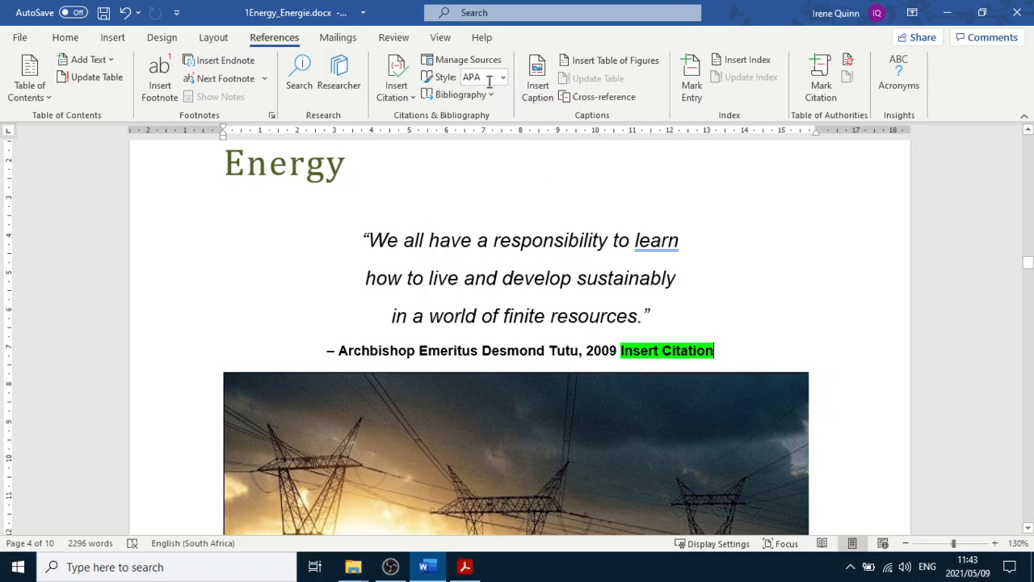
Step: Insert the SMART LIVING HANDBOOK (2011) citation after the text 'Insert Citation' below the Energy heading
{"action": "left_click", "coordinate": [406, 96]}
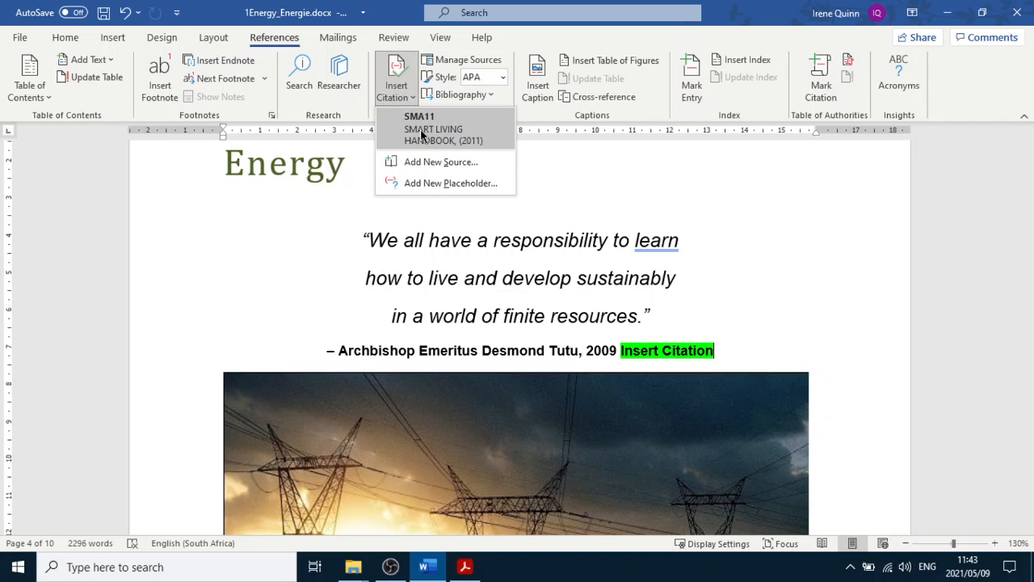
{"action": "left_click", "coordinate": [421, 132]}
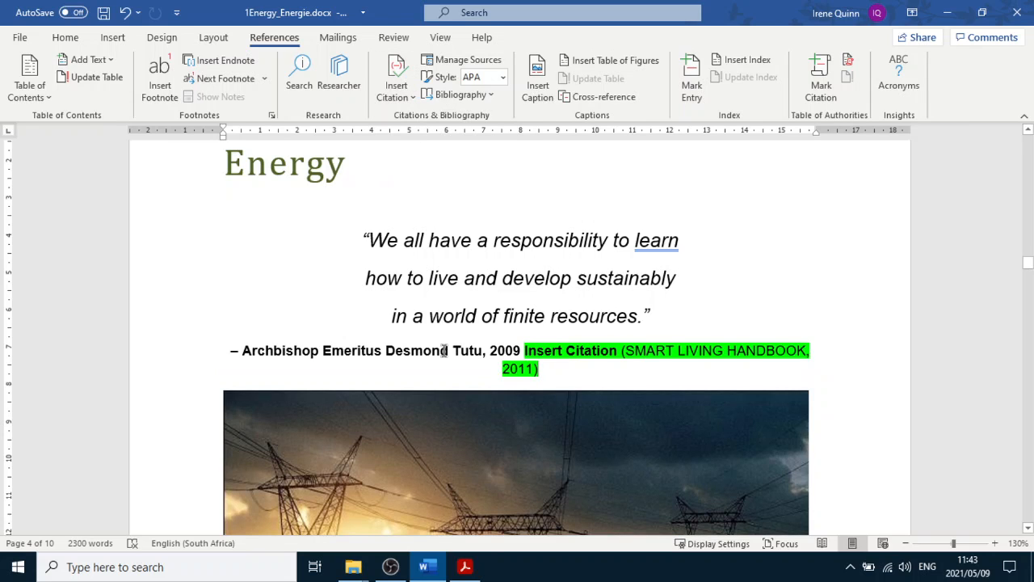
{"action": "left_click", "coordinate": [732, 263]}
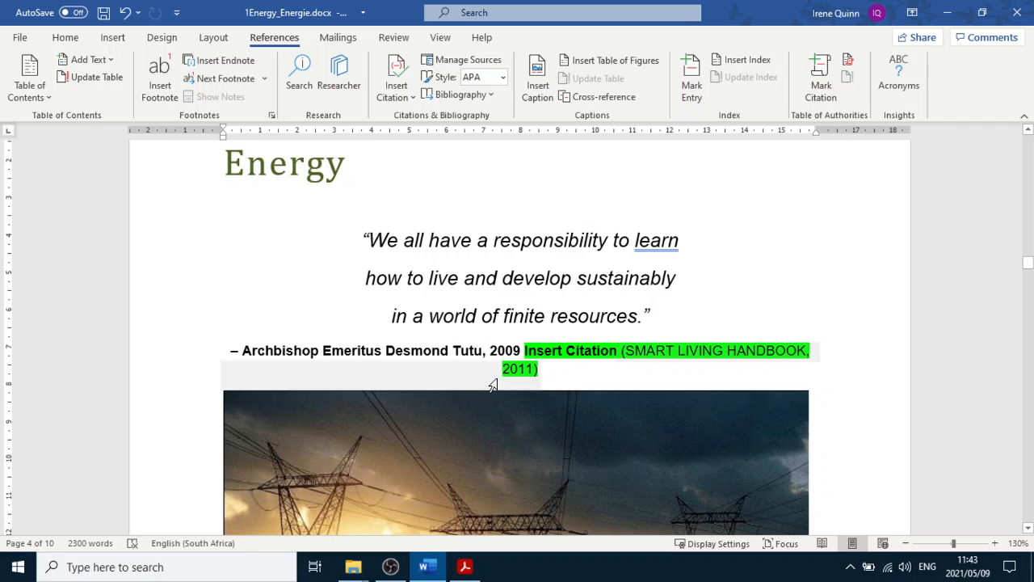
Step: Read question 1.8 in QUESTION.pdf about changing the 'Table 1' caption, and return to the Word document
{"action": "left_click", "coordinate": [465, 567]}
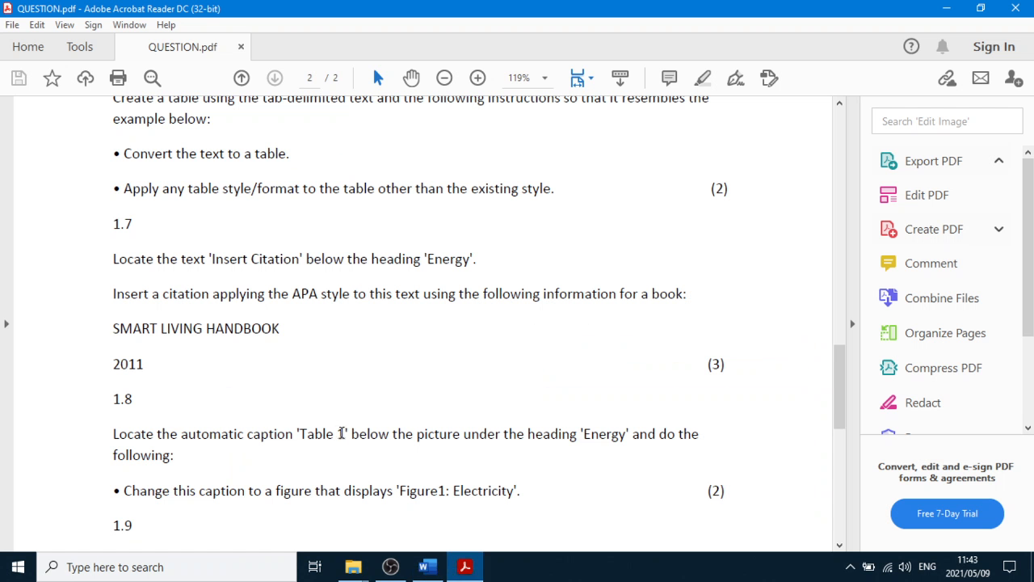
{"action": "scroll", "coordinate": [328, 401], "scroll_direction": "down", "scroll_amount": 5}
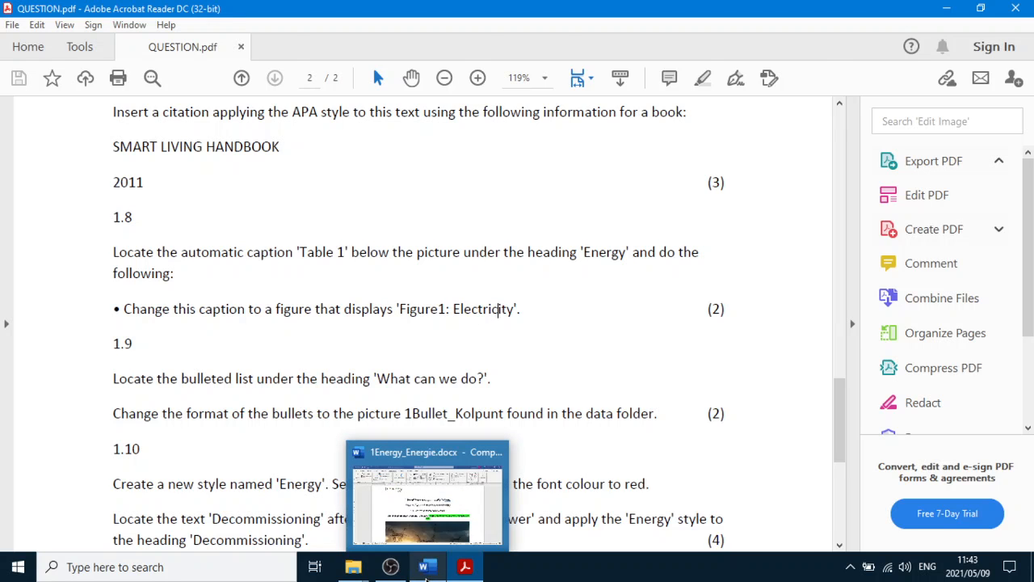
{"action": "left_click", "coordinate": [428, 570]}
Step: Insert the figure caption 'Figure 1: Electricity' below the picture under the Energy heading and delete the old 'Table 1' caption
{"action": "scroll", "coordinate": [509, 388], "scroll_direction": "down", "scroll_amount": 5}
{"action": "scroll", "coordinate": [508, 387], "scroll_direction": "down", "scroll_amount": 6}
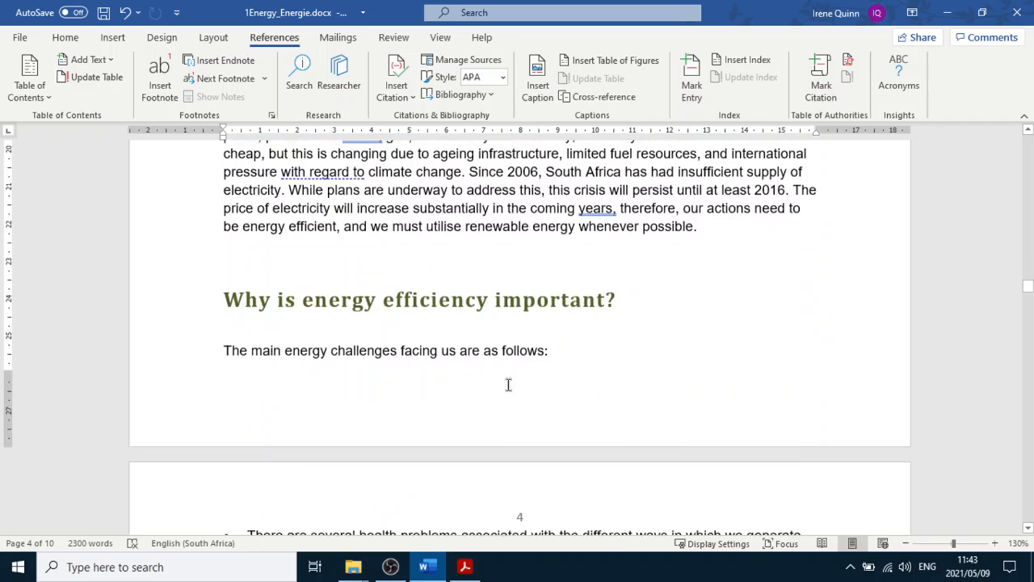
{"action": "scroll", "coordinate": [509, 387], "scroll_direction": "up", "scroll_amount": 4}
{"action": "scroll", "coordinate": [508, 388], "scroll_direction": "down", "scroll_amount": 5}
{"action": "scroll", "coordinate": [509, 388], "scroll_direction": "up", "scroll_amount": 5}
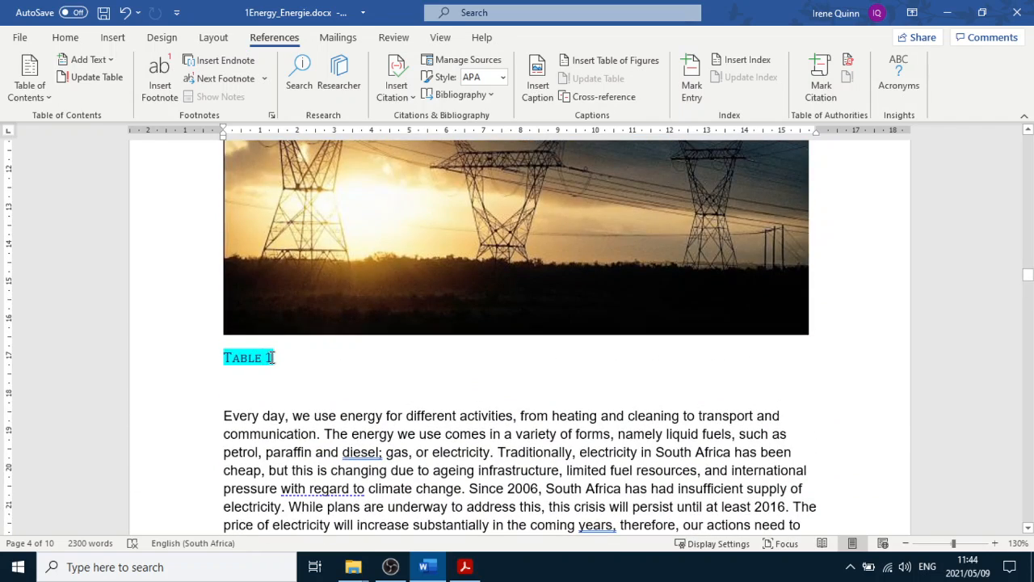
{"action": "triple_click", "coordinate": [272, 357]}
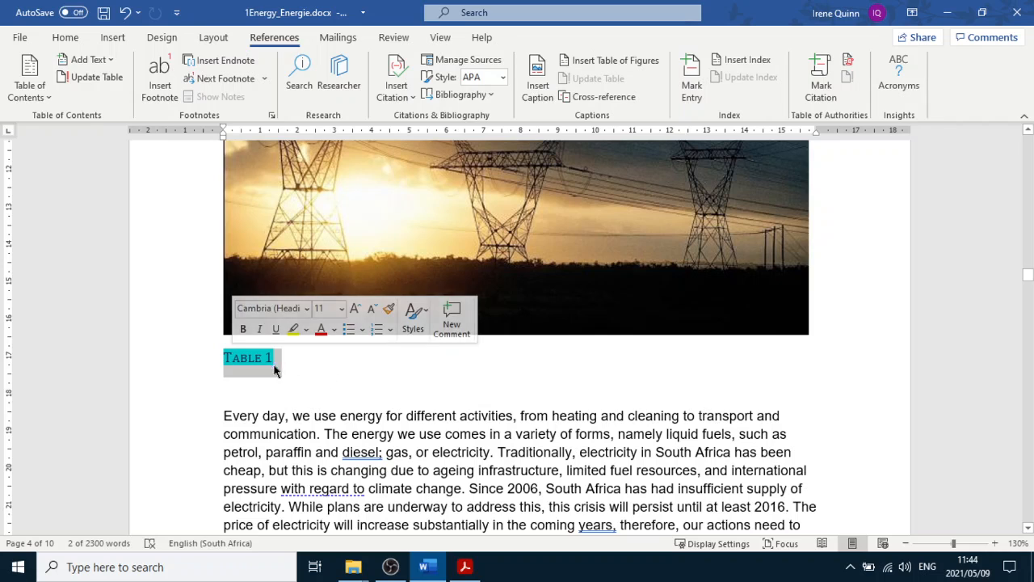
{"action": "left_click", "coordinate": [442, 275]}
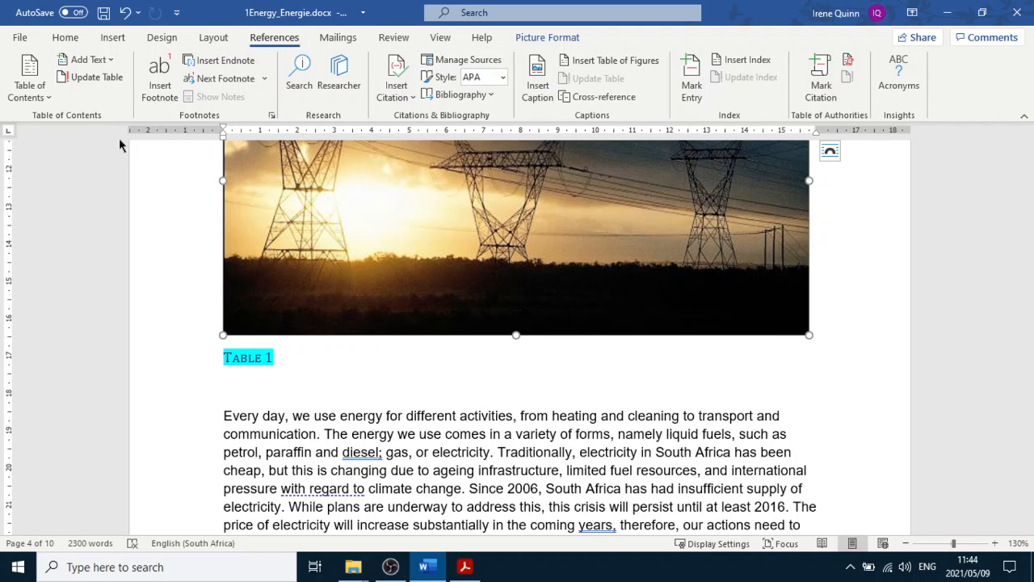
{"action": "left_click", "coordinate": [538, 89]}
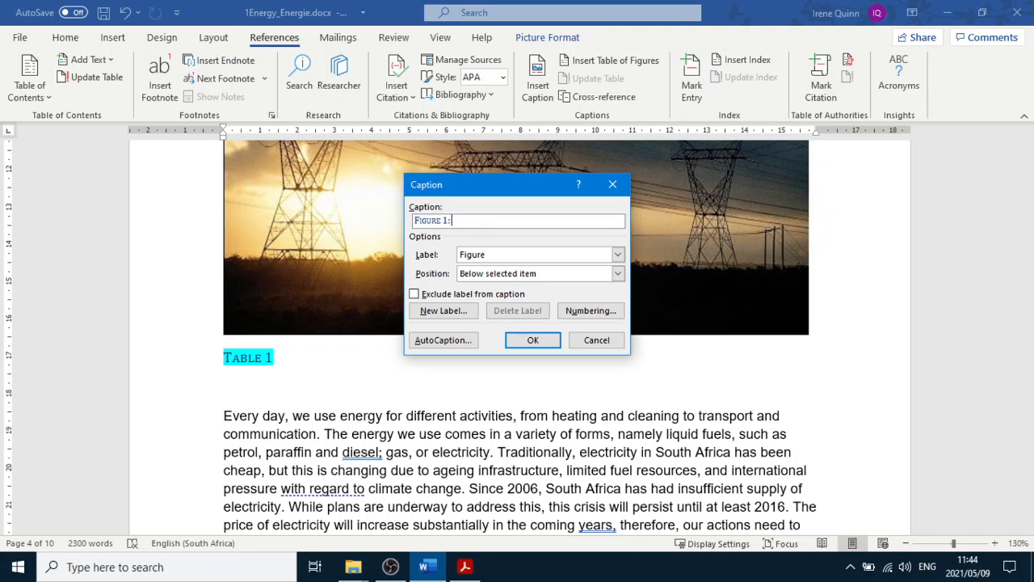
{"action": "type", "text": ": Electricity"}
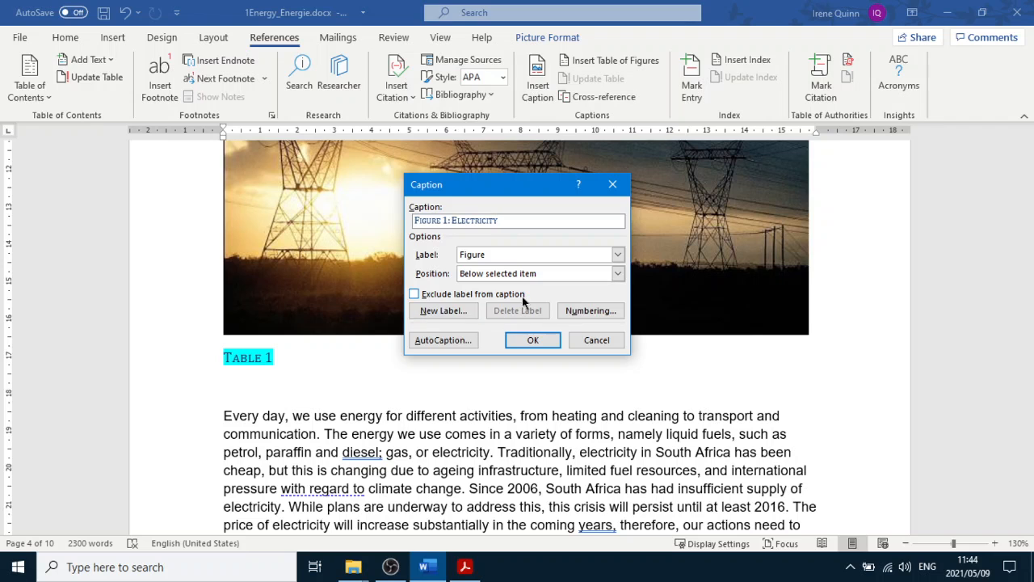
{"action": "left_click", "coordinate": [533, 340]}
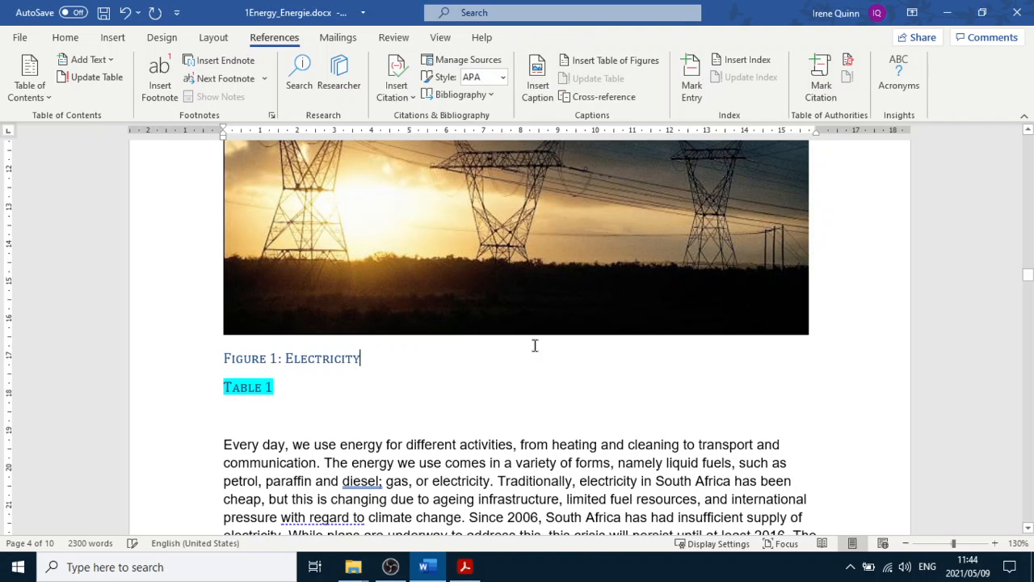
{"action": "left_click", "coordinate": [203, 396]}
{"action": "key", "text": "Delete"}
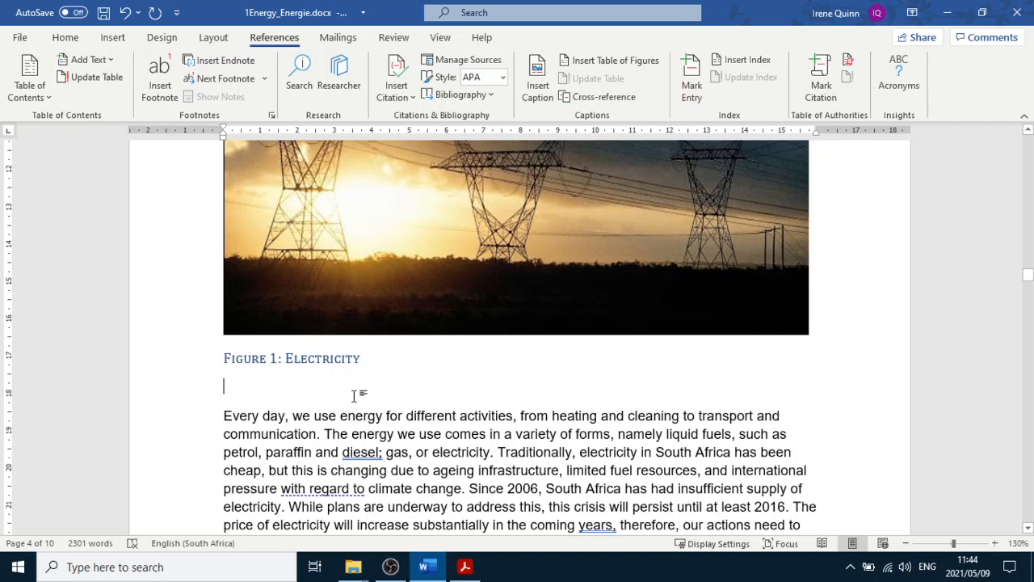
Step: Read question 1.9 in QUESTION.pdf about the picture bullets under 'What can we do?', and return to the Word document
{"action": "scroll", "coordinate": [356, 395], "scroll_direction": "down", "scroll_amount": 3}
{"action": "left_click", "coordinate": [464, 569]}
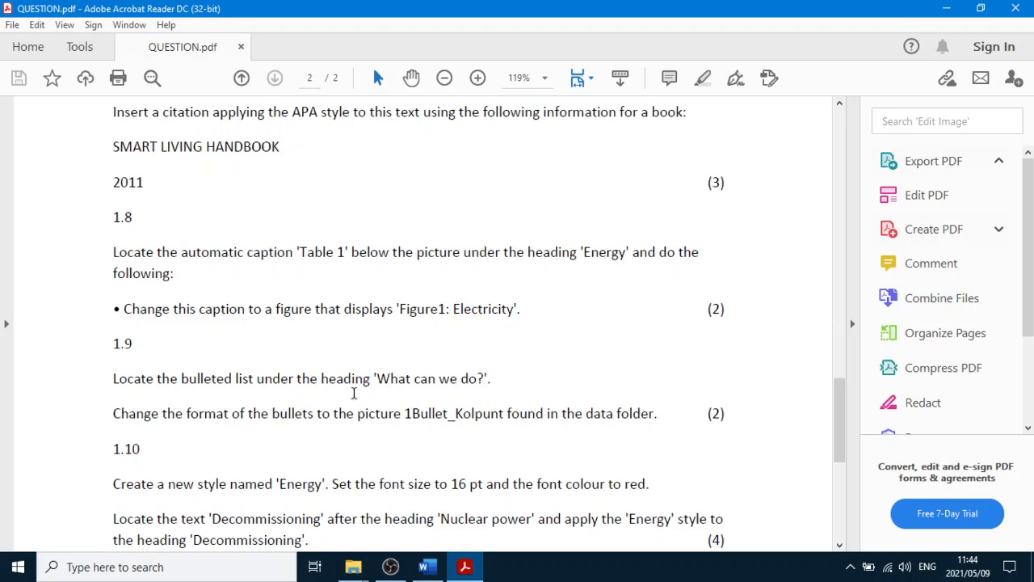
{"action": "scroll", "coordinate": [340, 392], "scroll_direction": "down", "scroll_amount": 2}
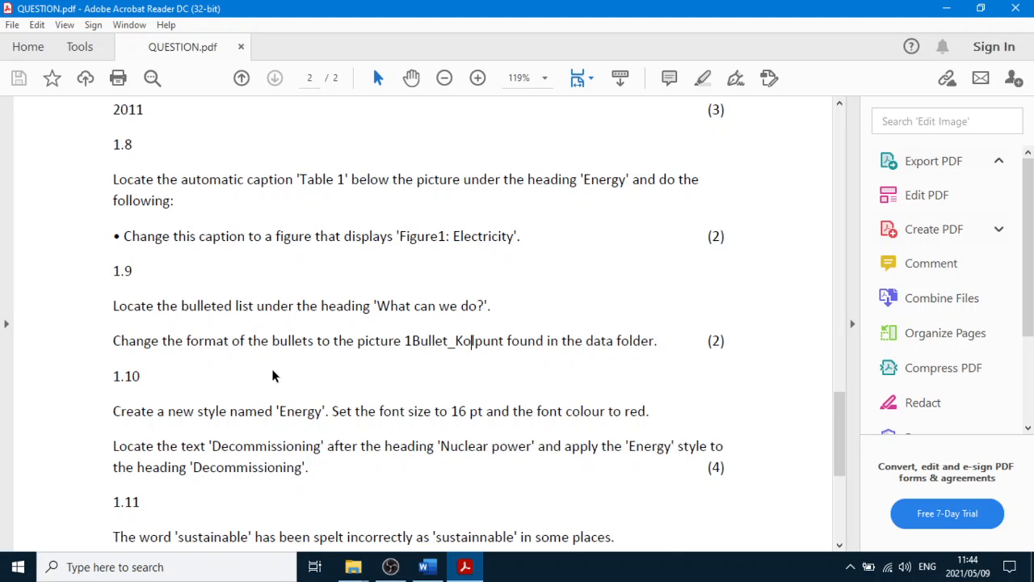
{"action": "left_click", "coordinate": [428, 570]}
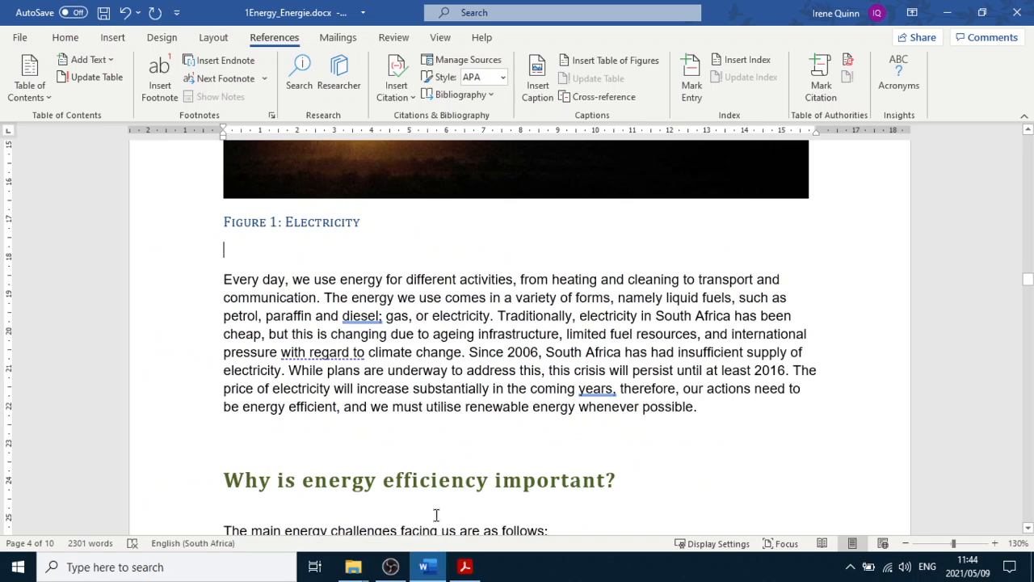
{"action": "scroll", "coordinate": [397, 451], "scroll_direction": "down", "scroll_amount": 12}
{"action": "scroll", "coordinate": [397, 451], "scroll_direction": "up", "scroll_amount": 3}
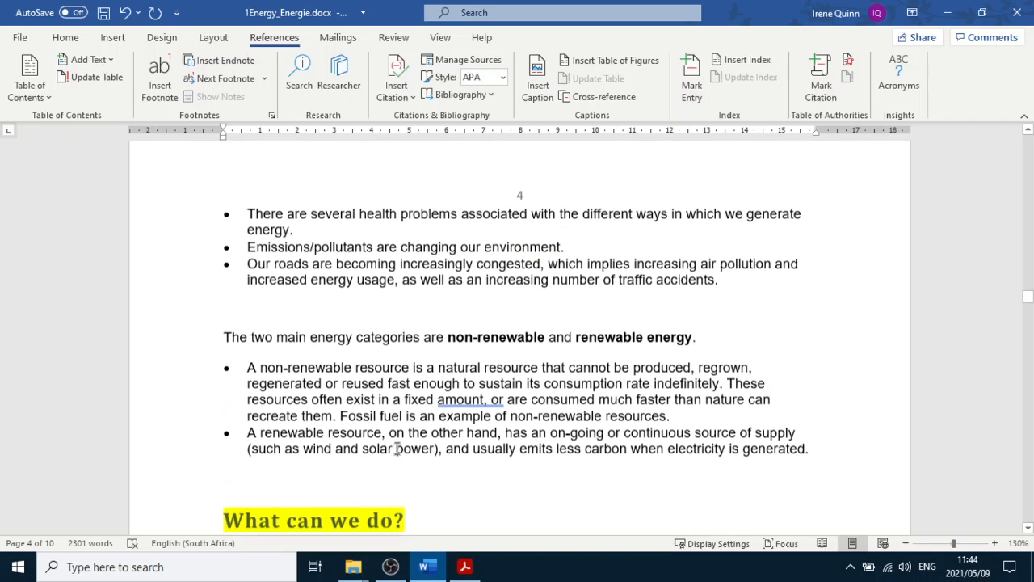
{"action": "left_click", "coordinate": [466, 571]}
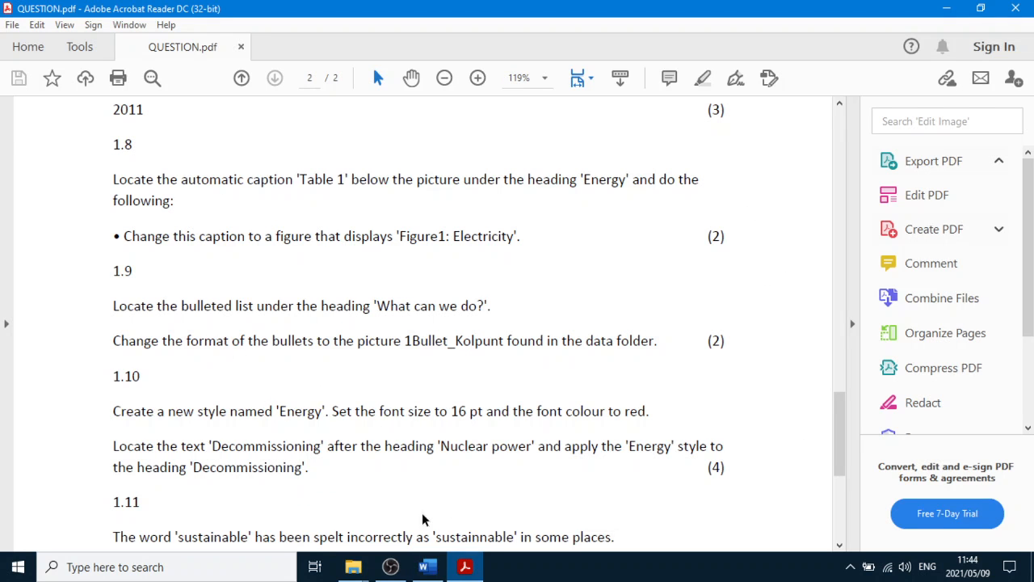
{"action": "left_click", "coordinate": [428, 570]}
Step: Select the whole bulleted list under the heading 'What can we do?' and start defining a new bullet for it
{"action": "scroll", "coordinate": [349, 414], "scroll_direction": "down", "scroll_amount": 8}
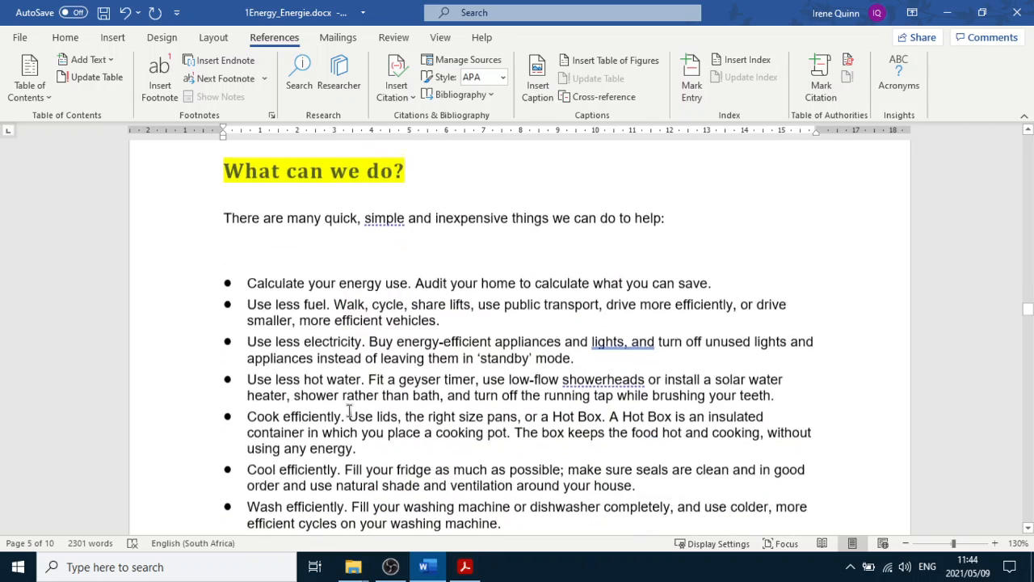
{"action": "scroll", "coordinate": [350, 414], "scroll_direction": "down", "scroll_amount": 2}
{"action": "left_click_drag", "start_coordinate": [248, 224], "coordinate": [322, 416]}
{"action": "left_click_drag", "start_coordinate": [401, 346], "coordinate": [461, 350]}
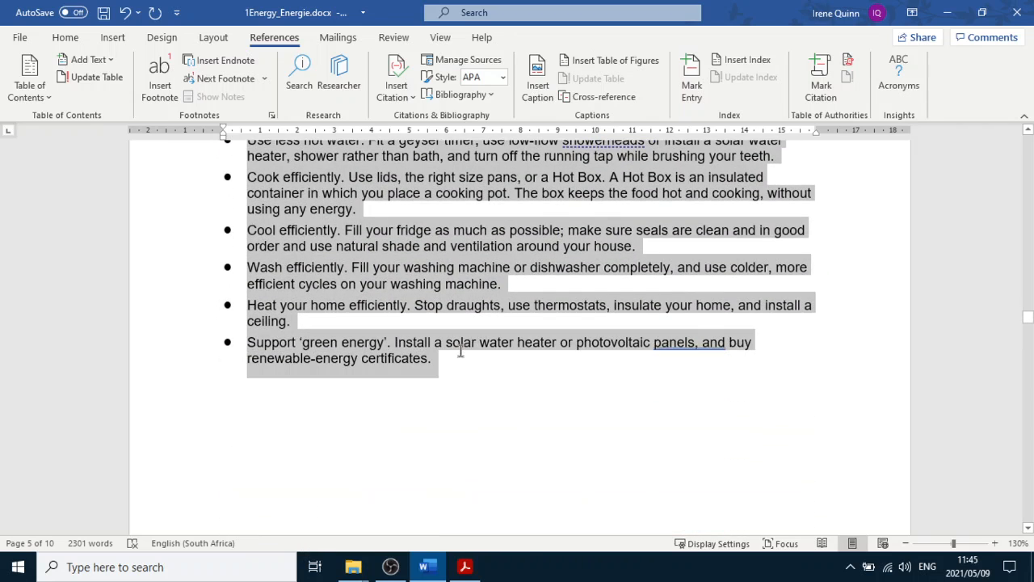
{"action": "left_click", "coordinate": [70, 38]}
{"action": "left_click", "coordinate": [311, 66]}
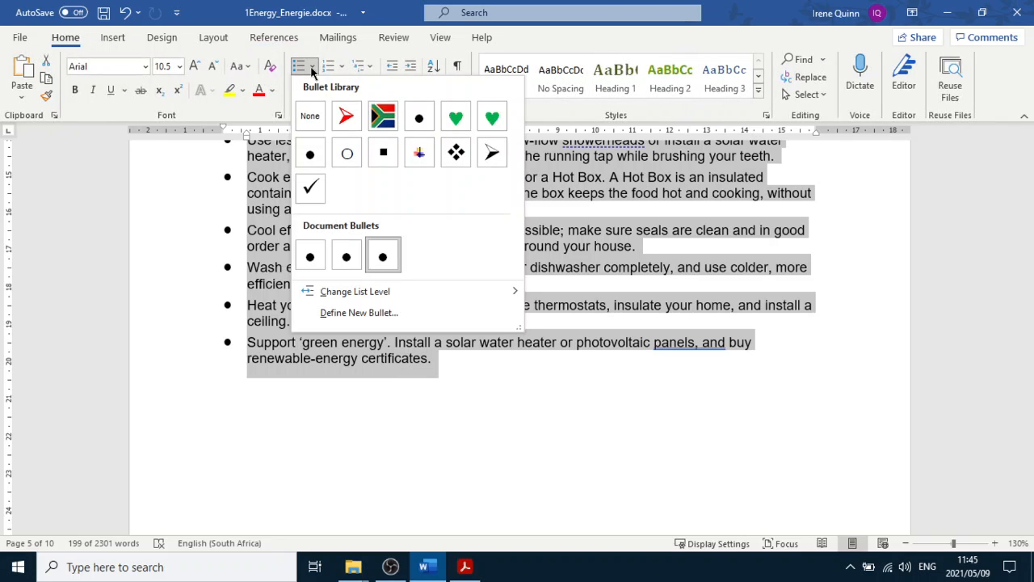
{"action": "left_click", "coordinate": [356, 314]}
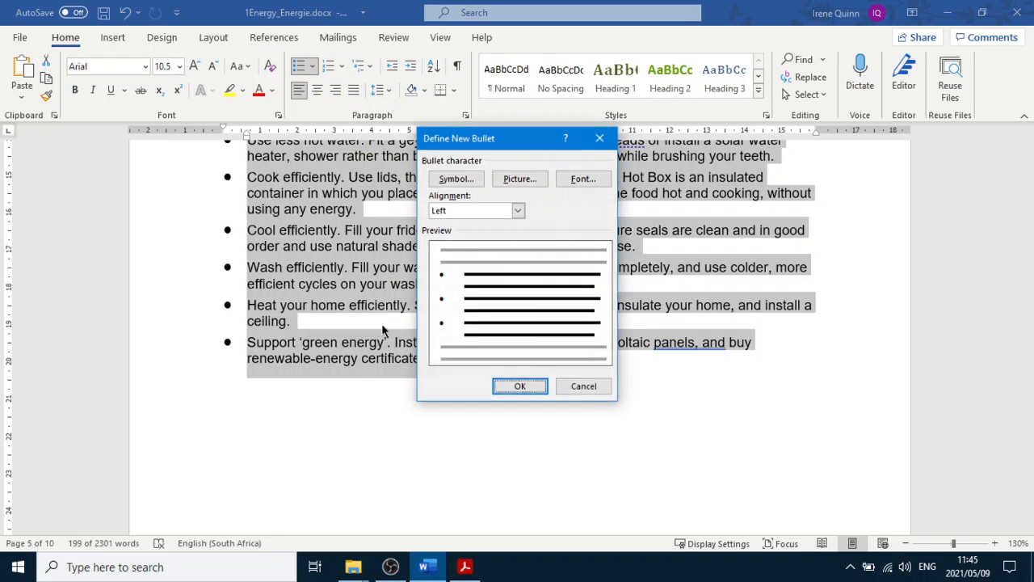
Step: Set the list's bullet to the picture 1Bullet_Kolpunt.jpg from the desktop folder PRACTICAL 2 - Copy and apply it
{"action": "left_click", "coordinate": [522, 181]}
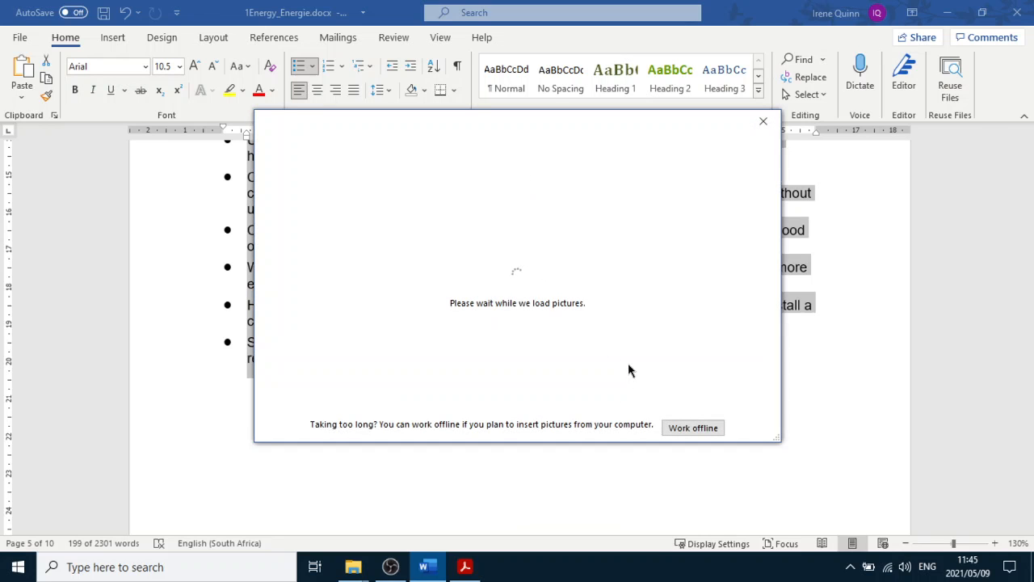
{"action": "left_click", "coordinate": [693, 428]}
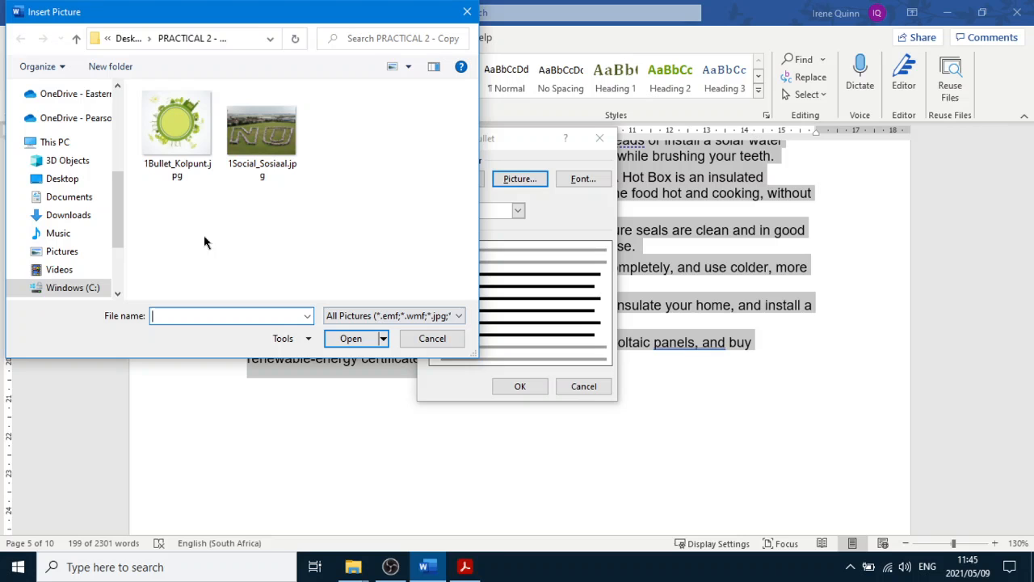
{"action": "left_click", "coordinate": [82, 177]}
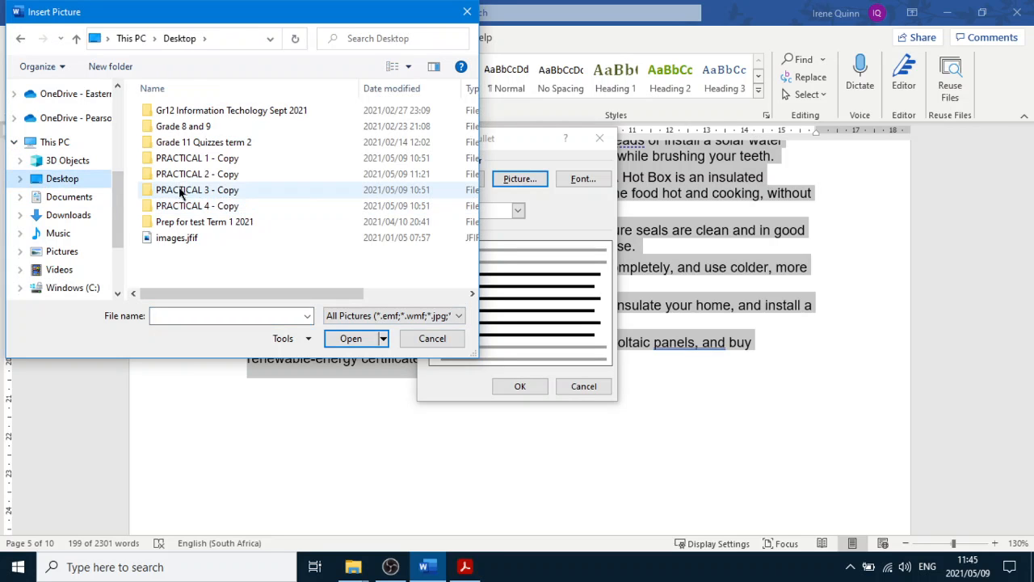
{"action": "double_click", "coordinate": [202, 173]}
{"action": "left_click", "coordinate": [192, 147]}
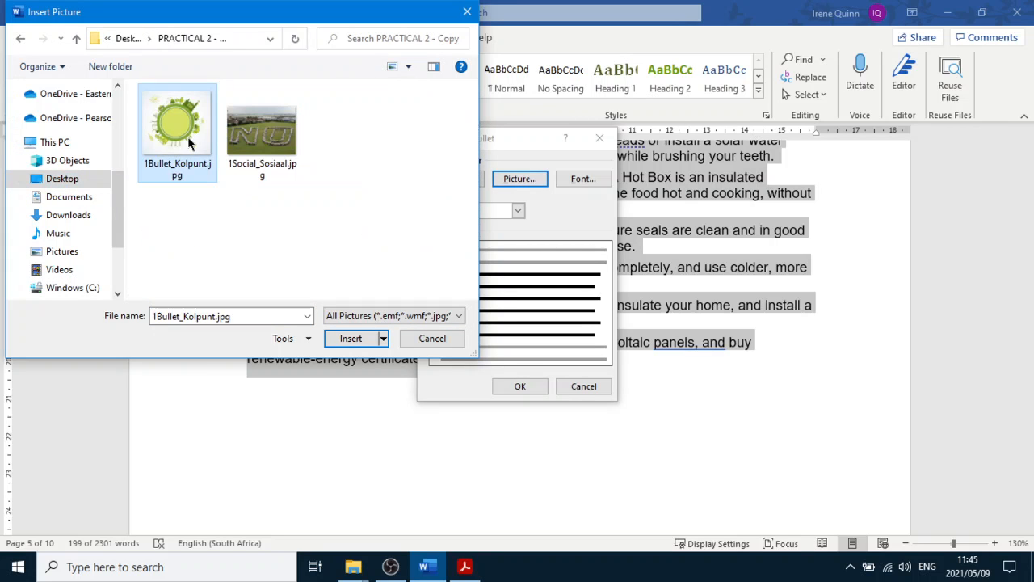
{"action": "left_click", "coordinate": [351, 339]}
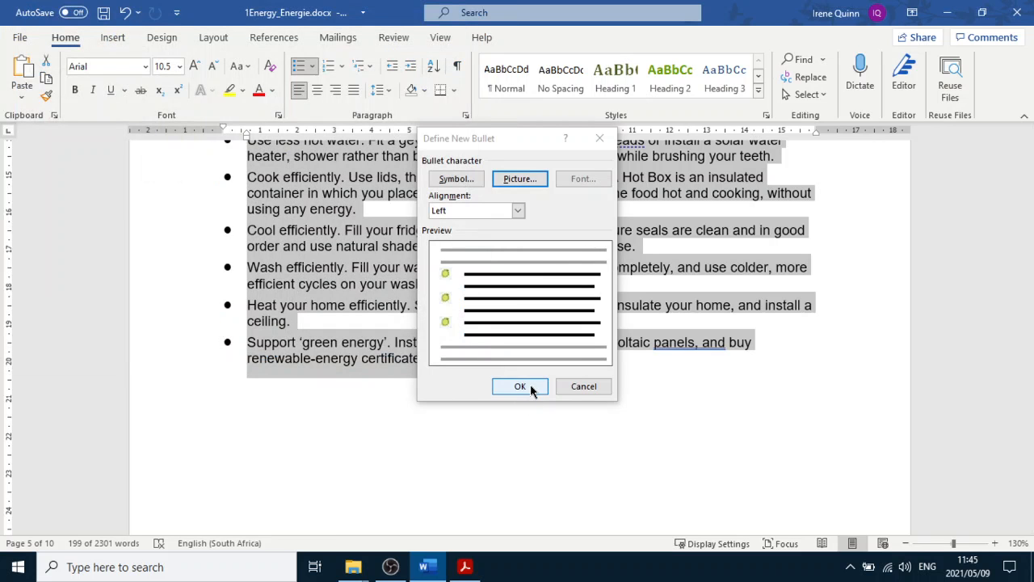
{"action": "left_click", "coordinate": [522, 386]}
{"action": "left_click", "coordinate": [489, 365]}
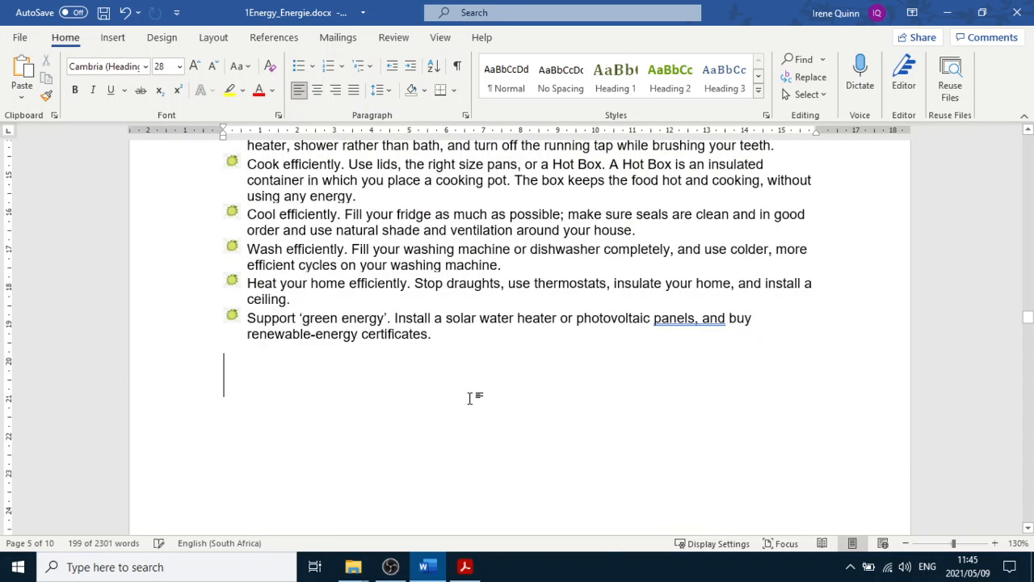
Step: Read question 1.10 in QUESTION.pdf about the new 'Energy' style and the 'Decommissioning' heading, and return to the Word document
{"action": "key", "text": "ctrl+Home"}
{"action": "left_click", "coordinate": [465, 566]}
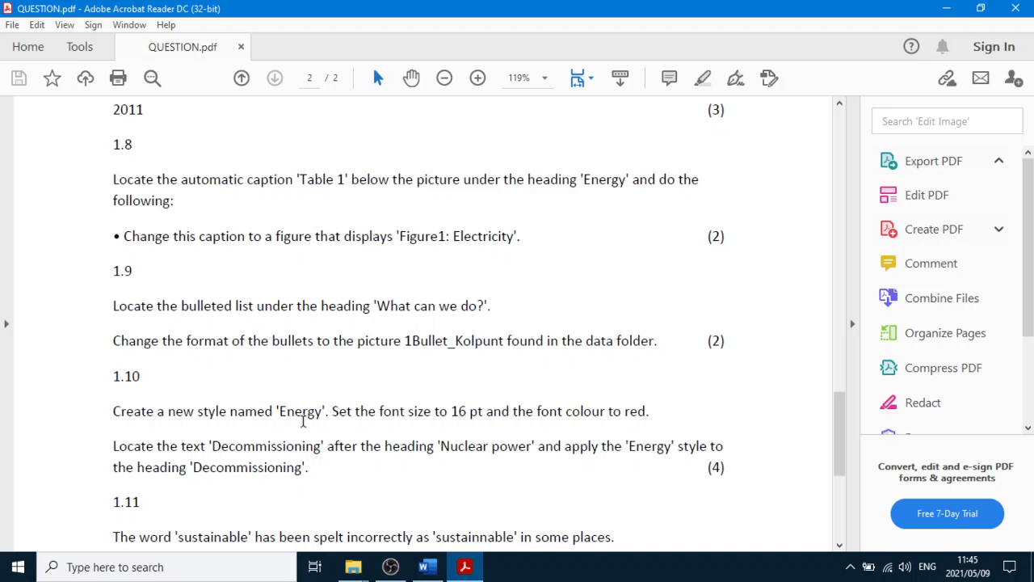
{"action": "scroll", "coordinate": [309, 406], "scroll_direction": "down", "scroll_amount": 3}
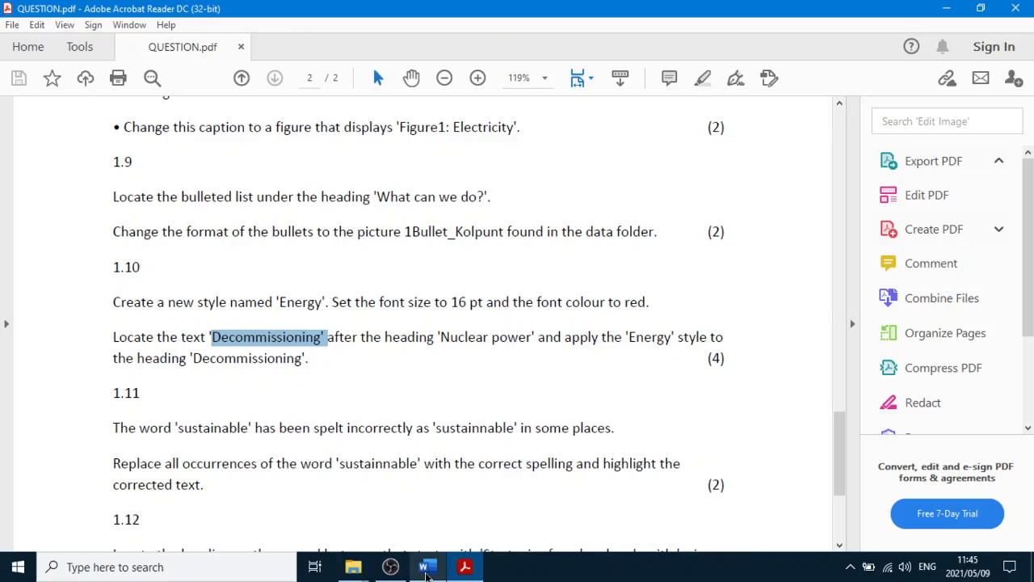
{"action": "left_click", "coordinate": [427, 566]}
Step: Select the highlighted heading 'Decommissioning' after the 'Nuclear power' section in the Word document
{"action": "scroll", "coordinate": [366, 416], "scroll_direction": "down", "scroll_amount": 20}
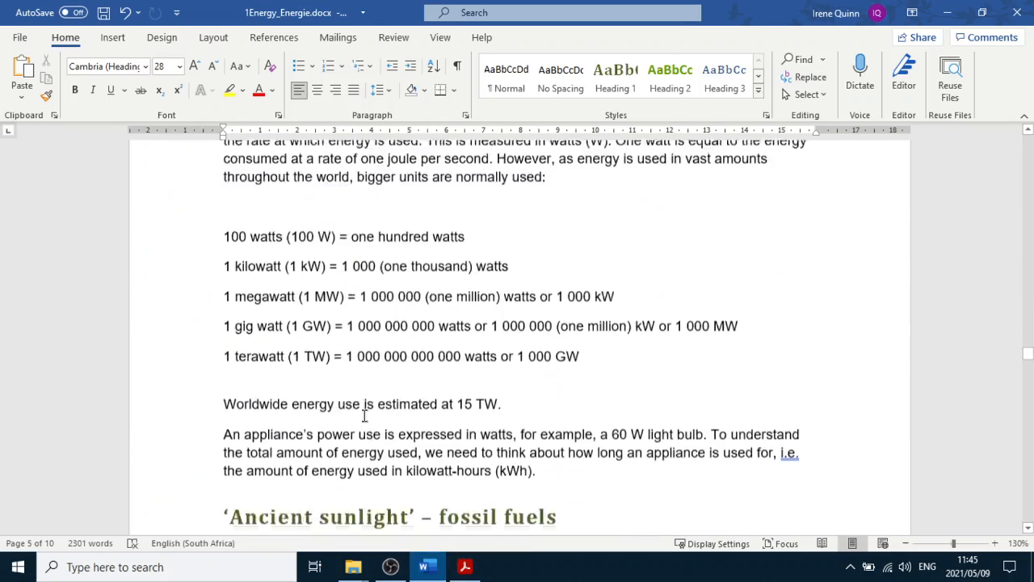
{"action": "scroll", "coordinate": [365, 420], "scroll_direction": "down", "scroll_amount": 20}
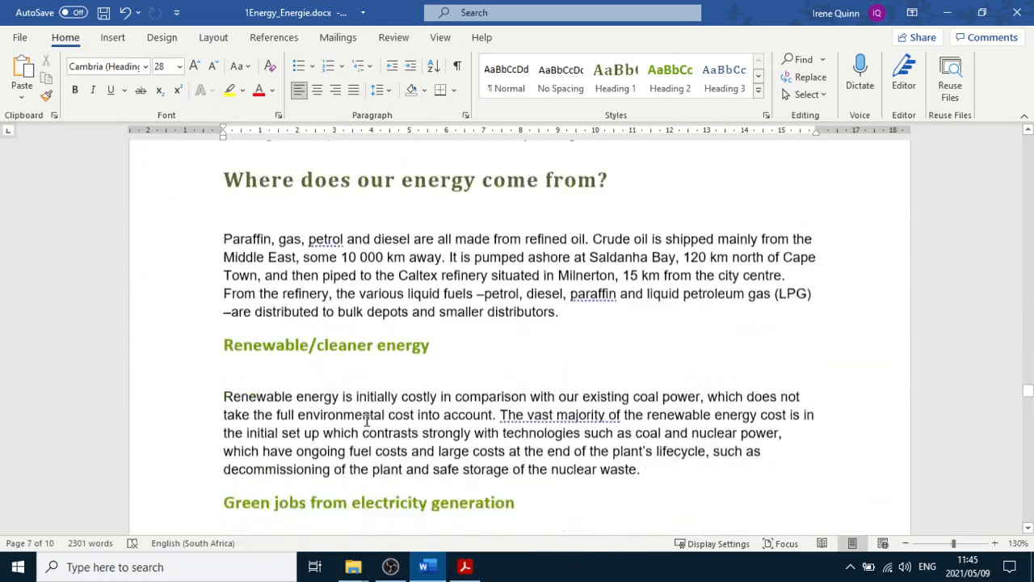
{"action": "scroll", "coordinate": [367, 420], "scroll_direction": "down", "scroll_amount": 10}
{"action": "scroll", "coordinate": [367, 420], "scroll_direction": "up", "scroll_amount": 5}
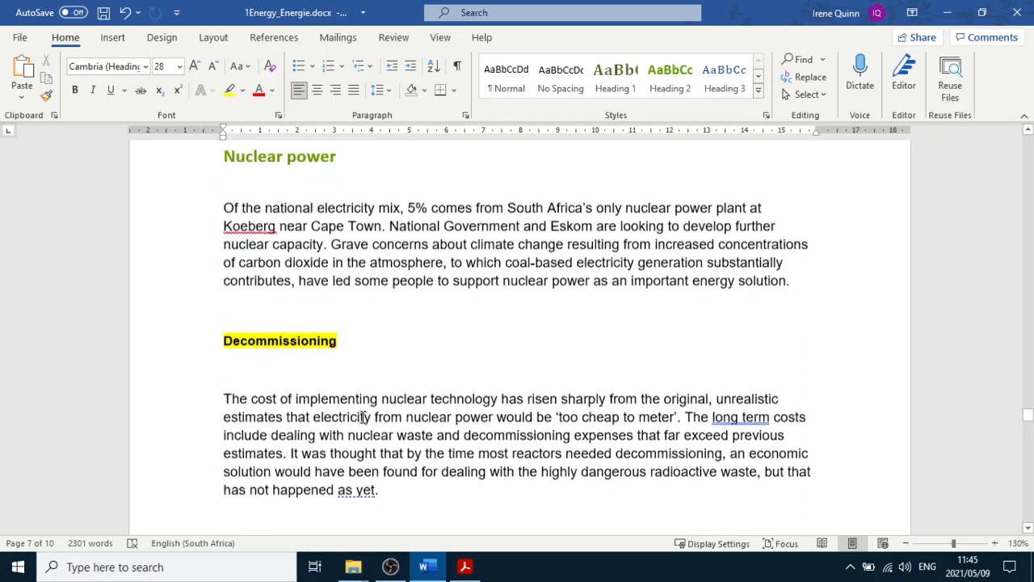
{"action": "left_click_drag", "start_coordinate": [223, 403], "coordinate": [337, 404]}
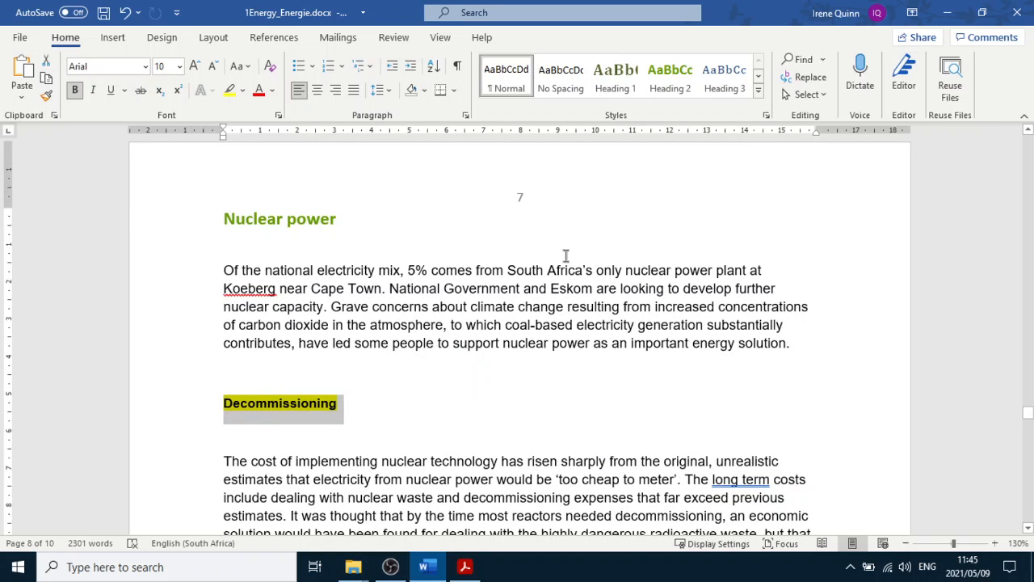
{"action": "left_click", "coordinate": [767, 115]}
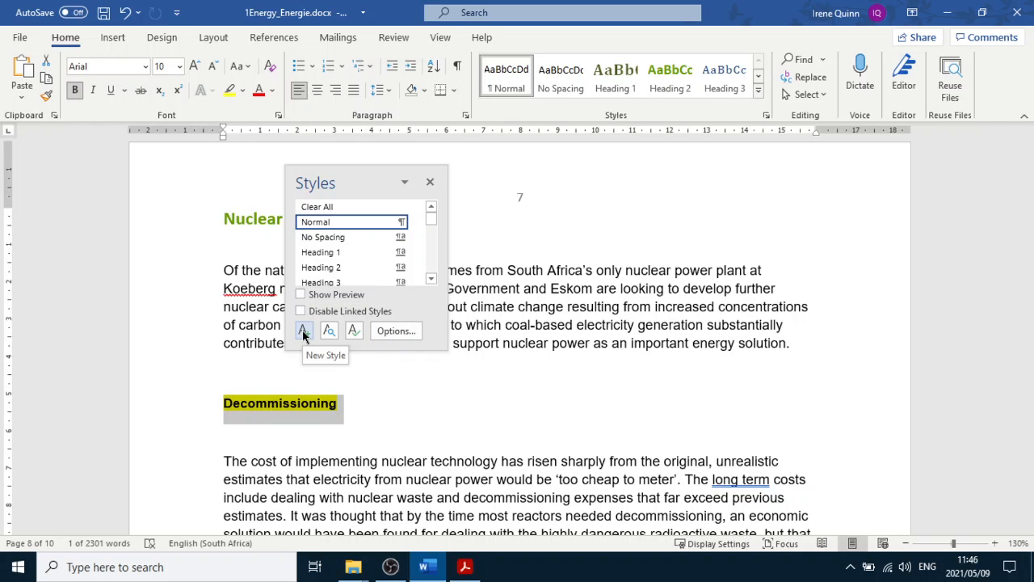
{"action": "left_click", "coordinate": [760, 95]}
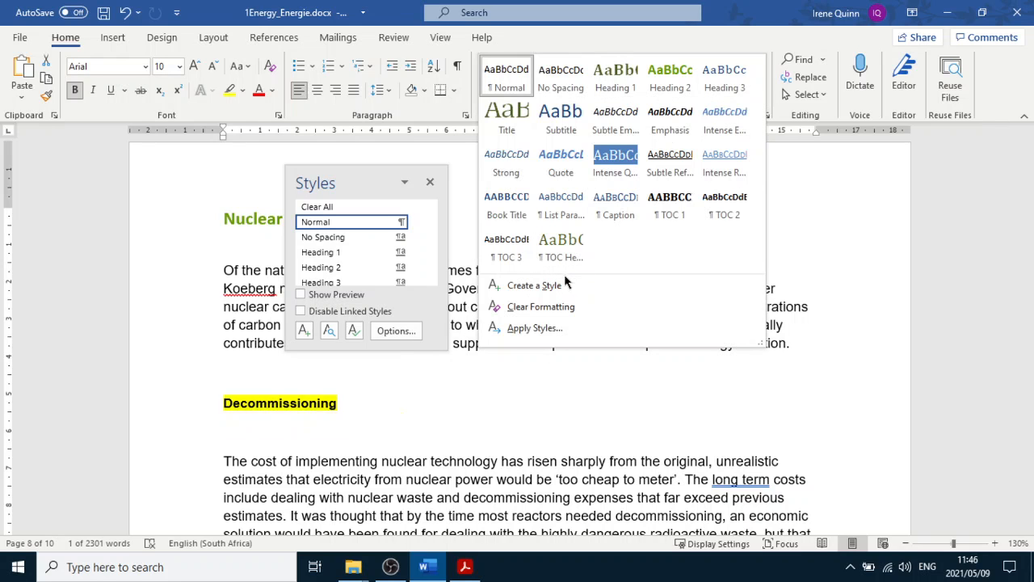
{"action": "left_click", "coordinate": [429, 184]}
{"action": "left_click", "coordinate": [430, 182]}
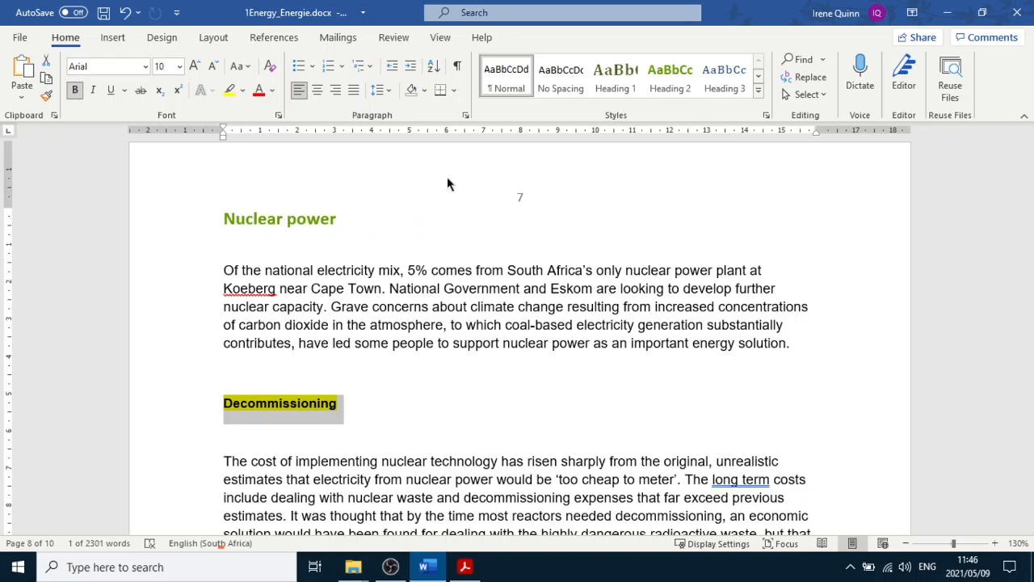
Step: Start a new style named 'Energy' from the selected 'Decommissioning' heading and open its full formatting settings
{"action": "left_click", "coordinate": [760, 95]}
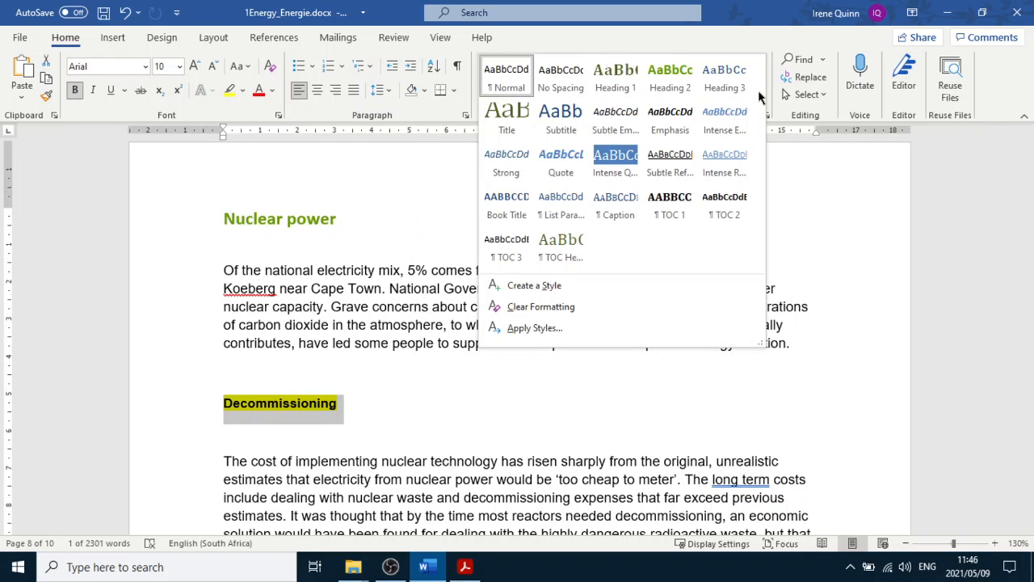
{"action": "left_click", "coordinate": [533, 287]}
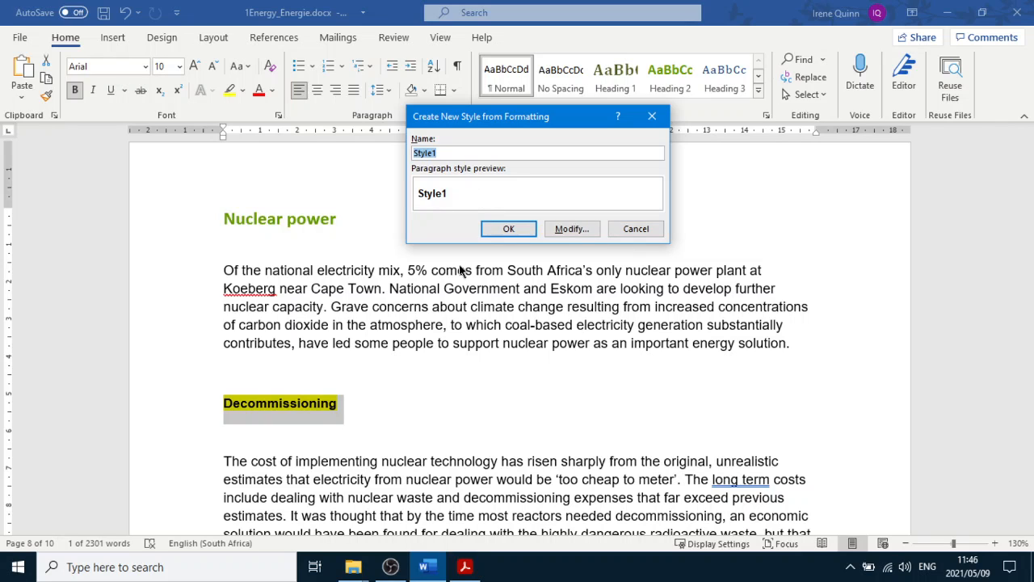
{"action": "type", "text": "Energy"}
{"action": "left_click", "coordinate": [572, 229]}
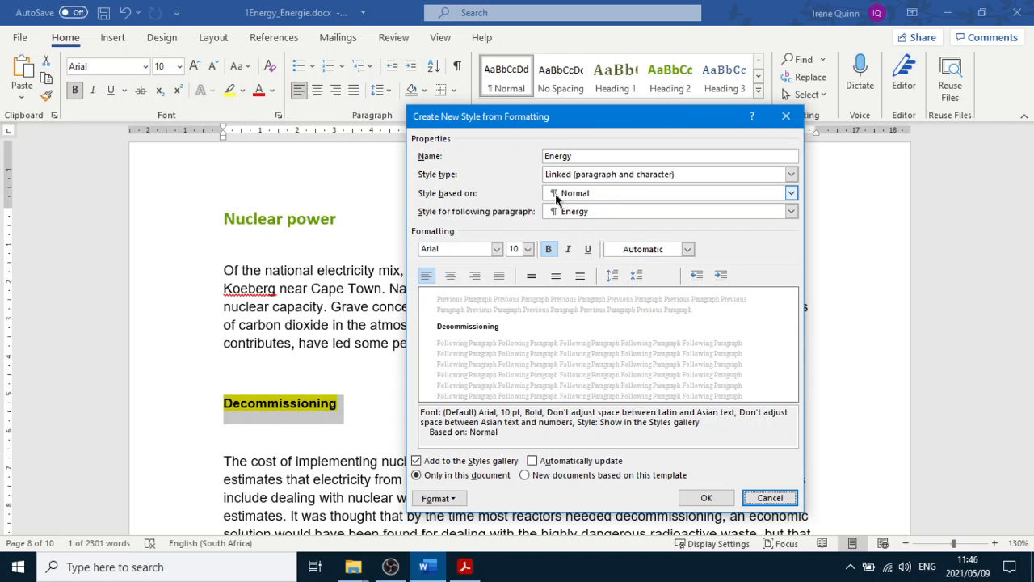
Step: Recheck question 1.10 in QUESTION.pdf, then give the Energy style a 16 pt font size and red font colour and create it
{"action": "left_click", "coordinate": [465, 569]}
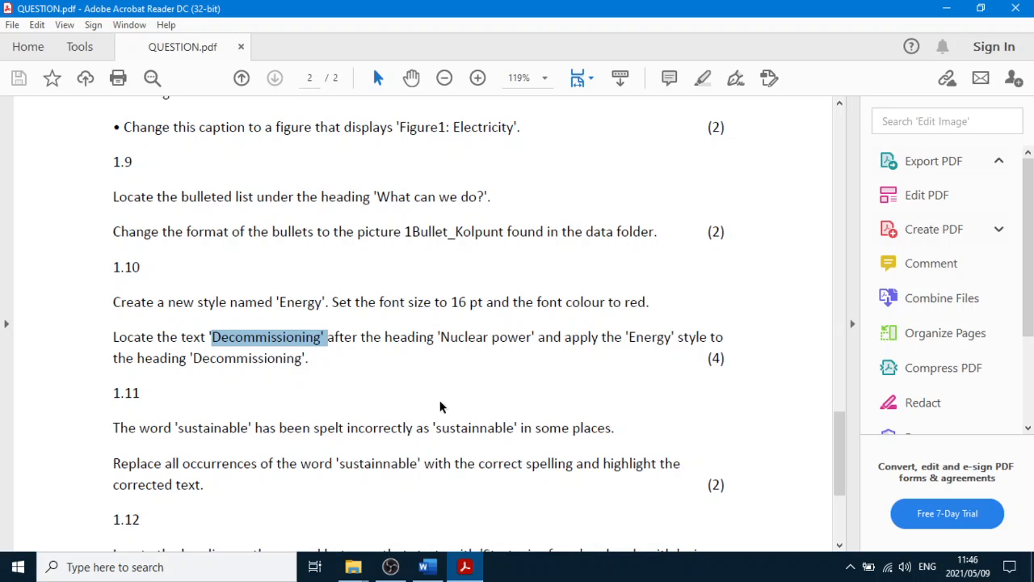
{"action": "left_click", "coordinate": [427, 566]}
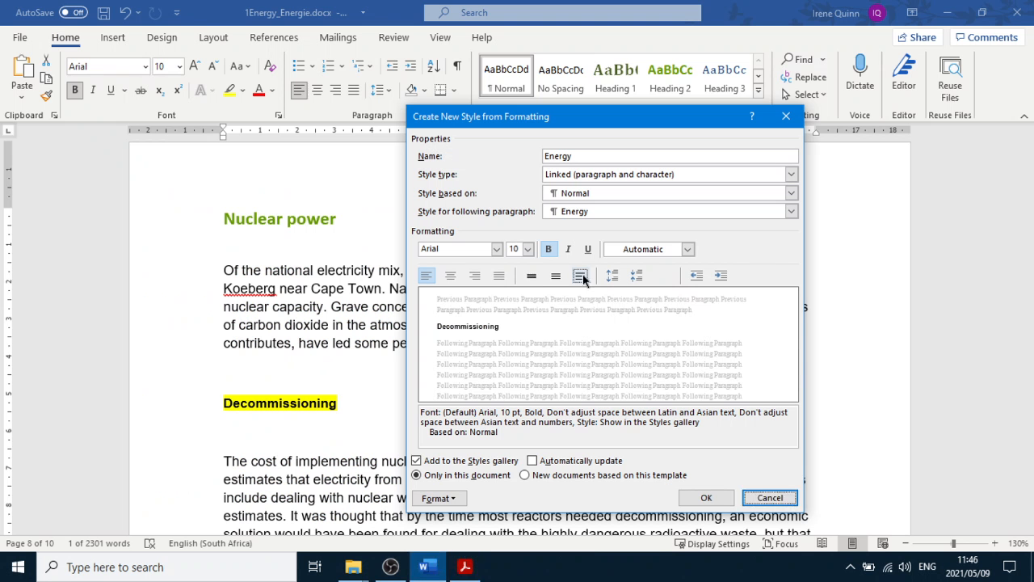
{"action": "left_click", "coordinate": [528, 249]}
{"action": "left_click", "coordinate": [512, 324]}
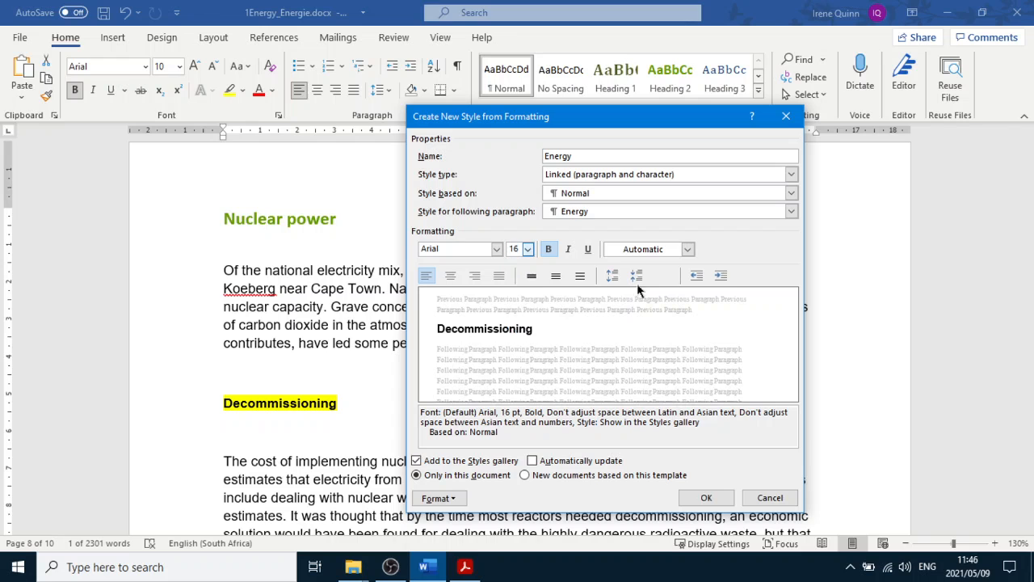
{"action": "left_click", "coordinate": [687, 249]}
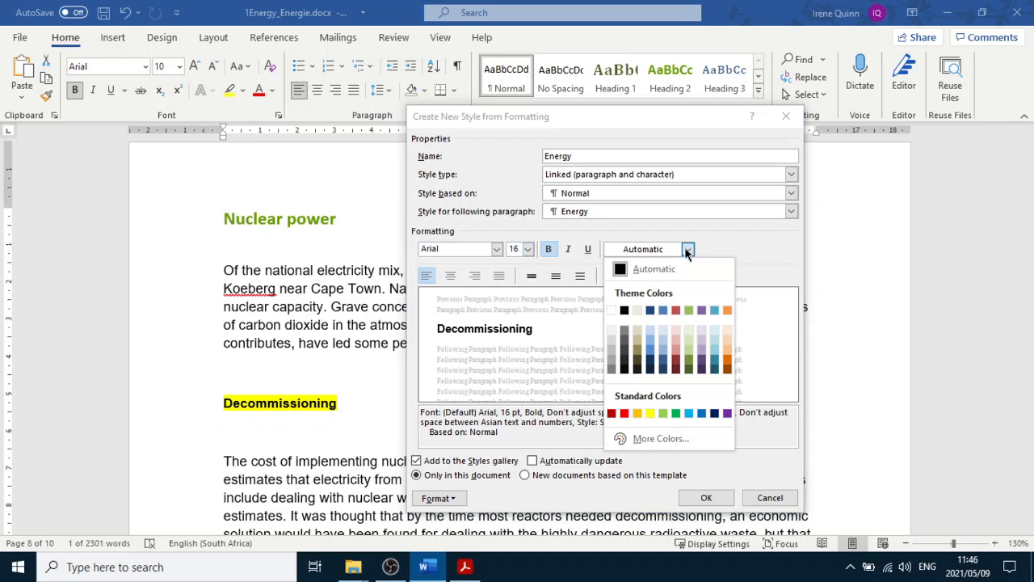
{"action": "left_click", "coordinate": [624, 412]}
{"action": "left_click", "coordinate": [705, 498]}
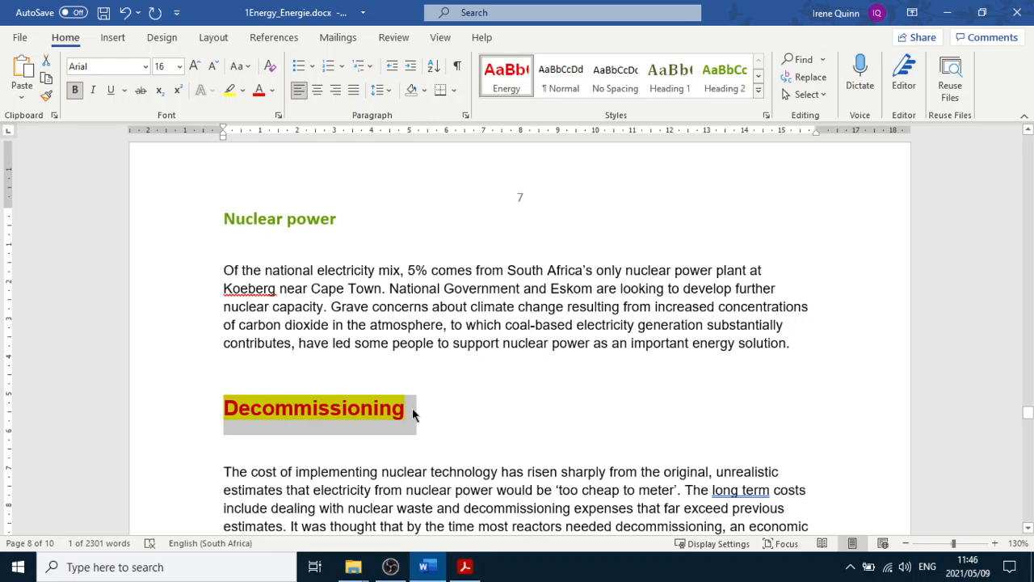
{"action": "left_click", "coordinate": [441, 409]}
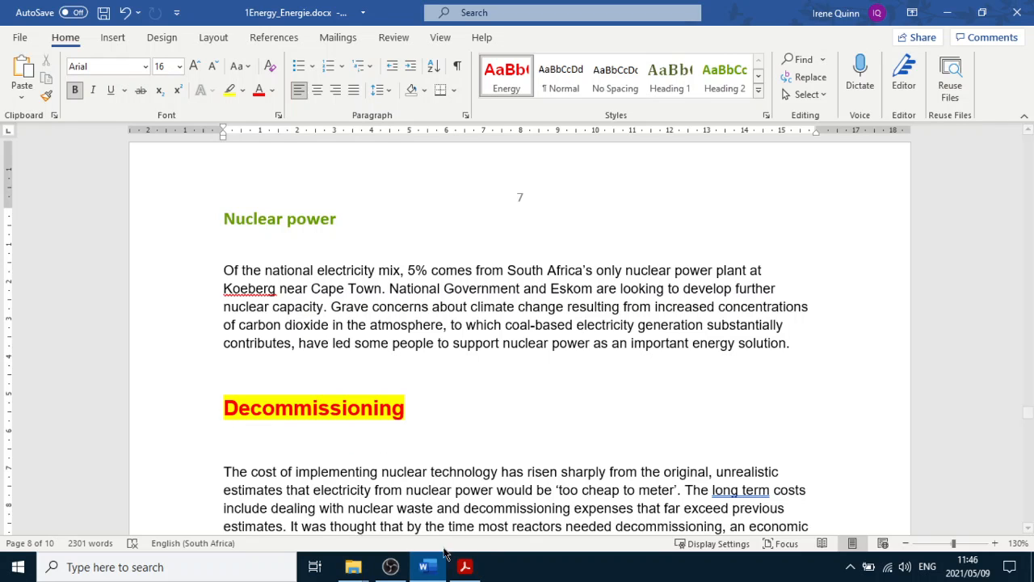
Step: Read question 1.11 in QUESTION.pdf about replacing and highlighting the misspelt word 'sustainnable', and return to the Word document
{"action": "left_click", "coordinate": [465, 567]}
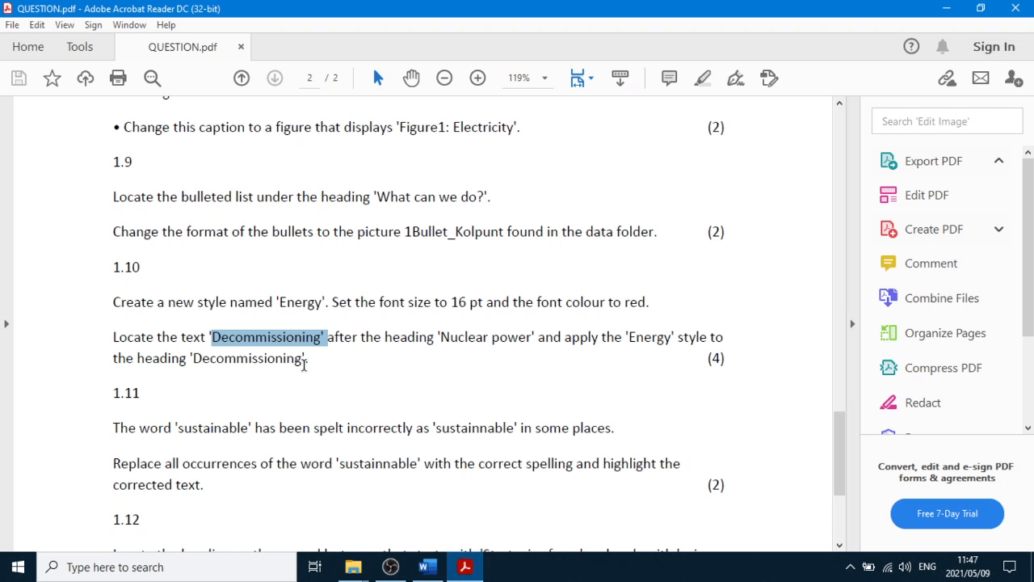
{"action": "left_click", "coordinate": [316, 360]}
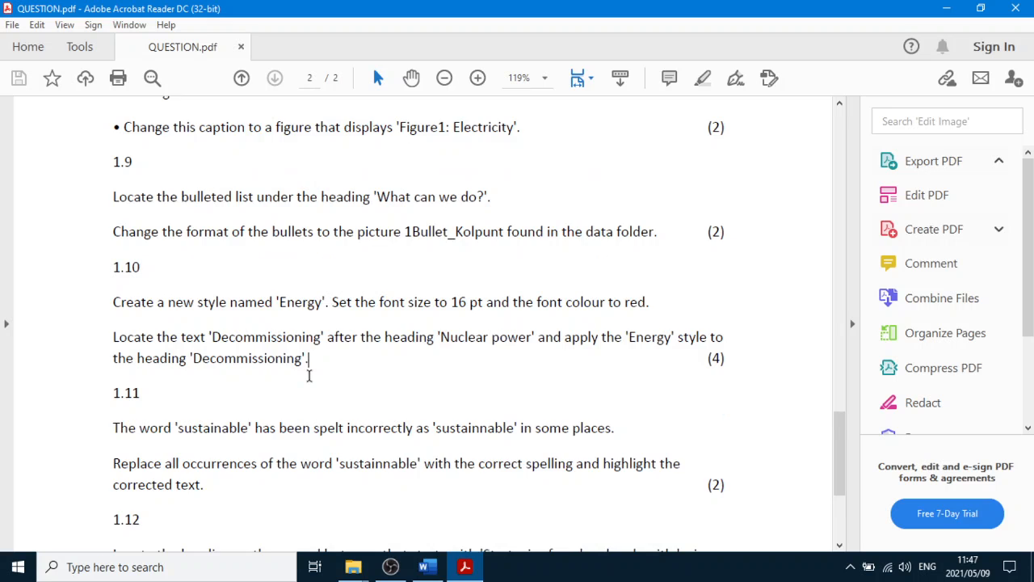
{"action": "scroll", "coordinate": [308, 375], "scroll_direction": "down", "scroll_amount": 4}
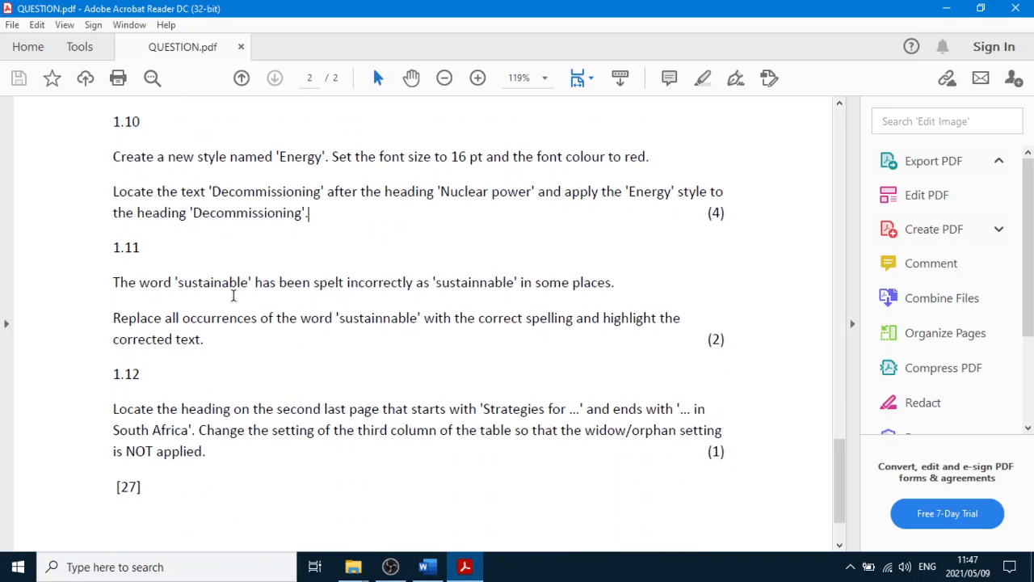
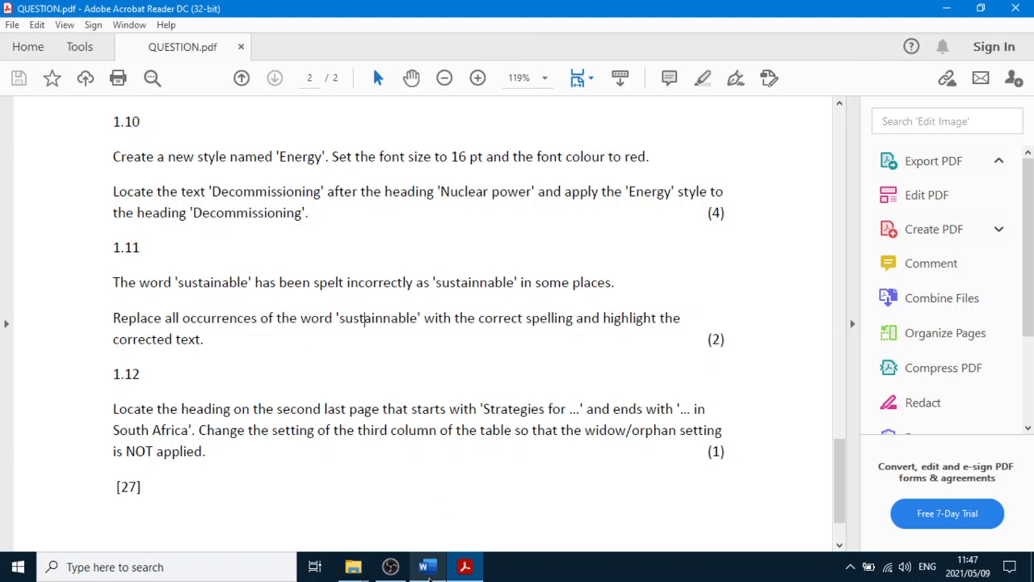
{"action": "left_click", "coordinate": [428, 566]}
Step: Place the insertion point on the empty line below the 'TABLE OF CONTENTS' heading and recheck question 1.11 in QUESTION.pdf
{"action": "scroll", "coordinate": [485, 395], "scroll_direction": "up", "scroll_amount": 1}
{"action": "scroll", "coordinate": [484, 395], "scroll_direction": "up", "scroll_amount": 10}
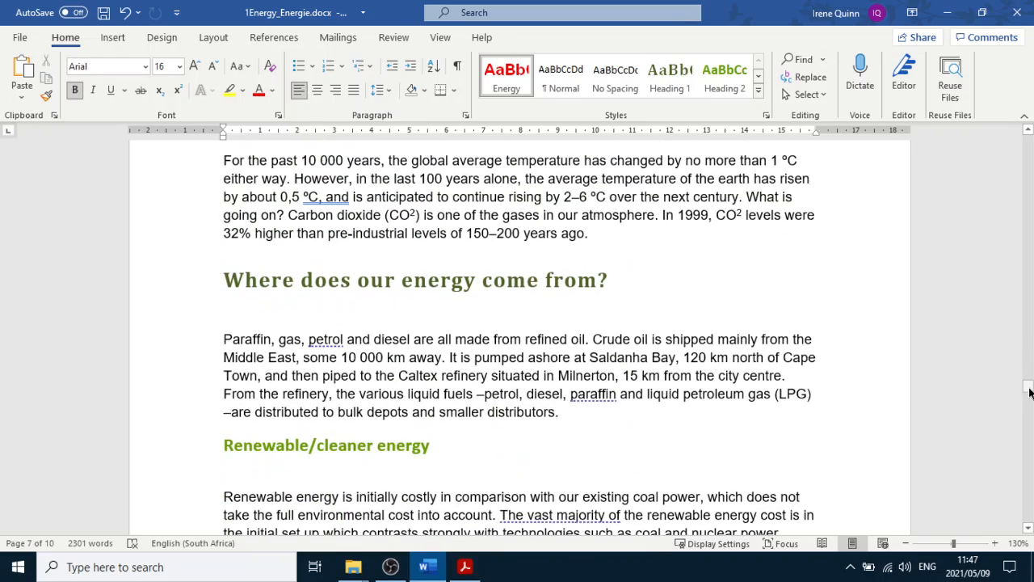
{"action": "left_click_drag", "start_coordinate": [1029, 393], "coordinate": [1029, 173]}
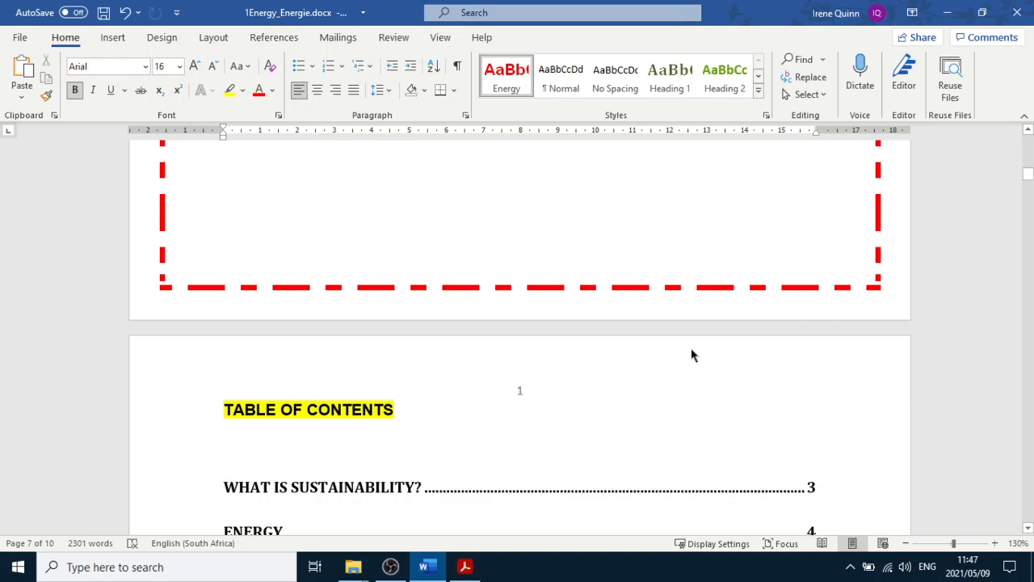
{"action": "left_click", "coordinate": [224, 430]}
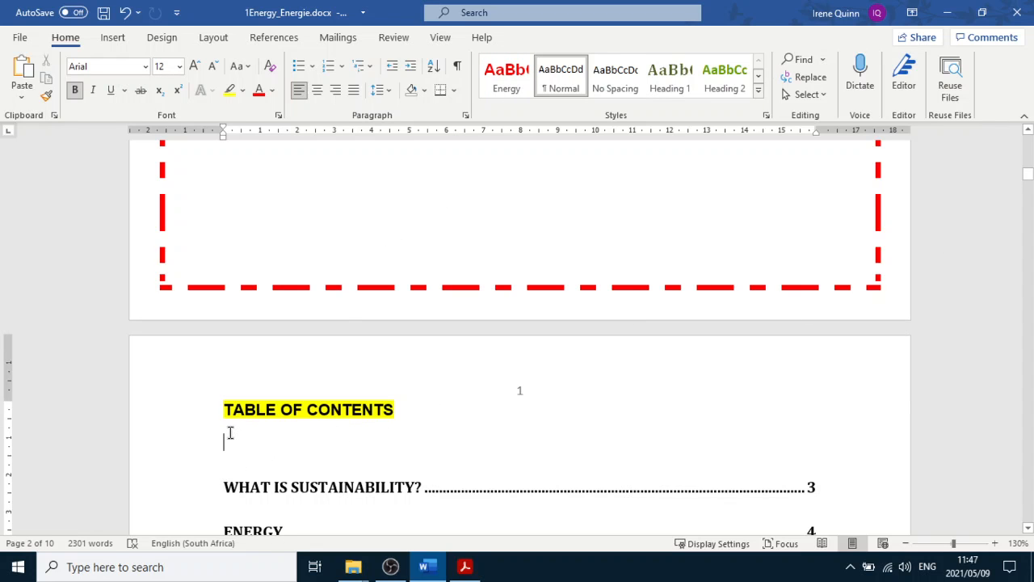
{"action": "left_click", "coordinate": [465, 567]}
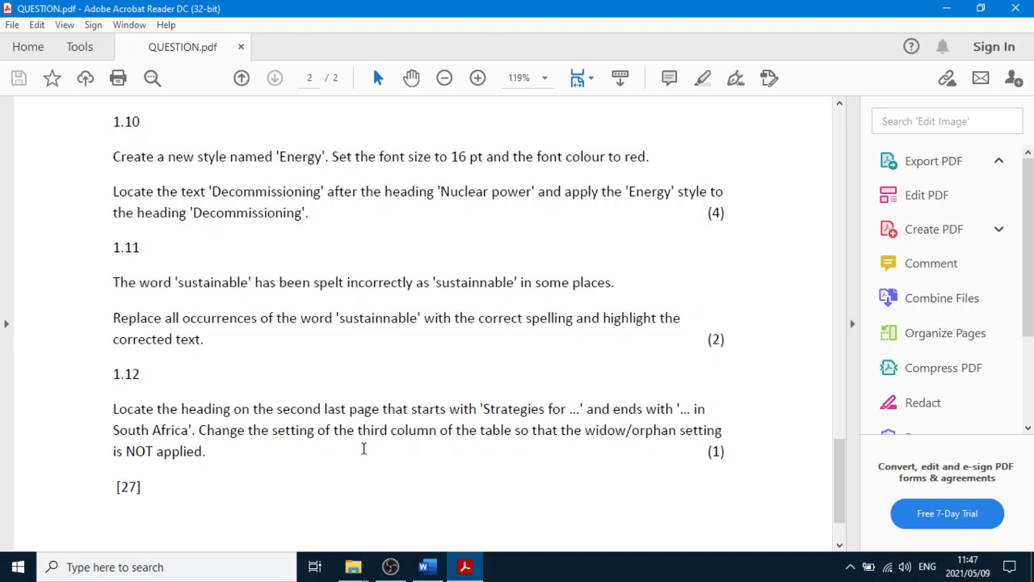
{"action": "left_click", "coordinate": [427, 567]}
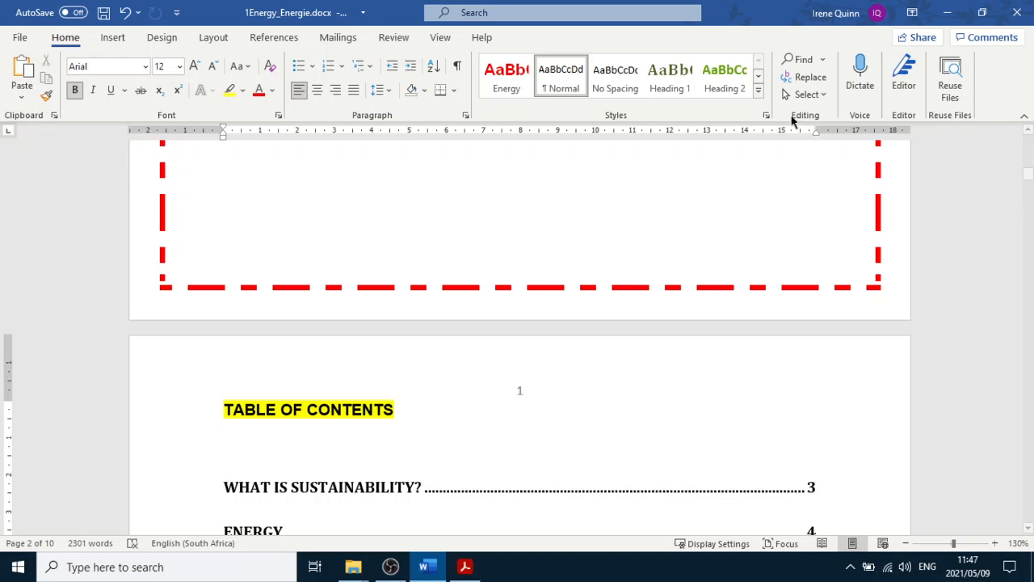
Step: Set up Find and Replace with its extended options shown, finding 'sustainnable' and replacing it with 'sustainable', checking the spelling against QUESTION.pdf
{"action": "left_click", "coordinate": [810, 78]}
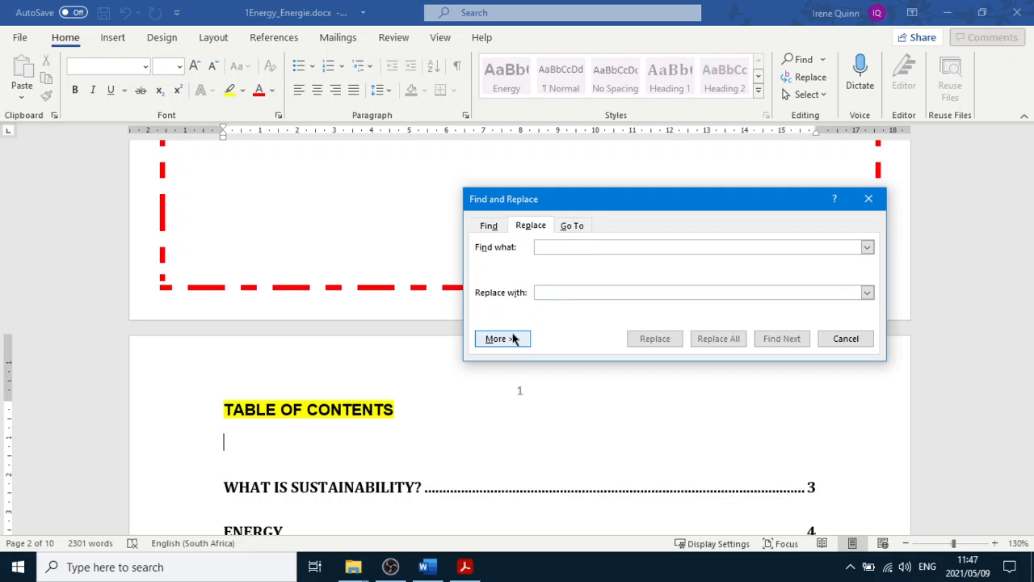
{"action": "left_click", "coordinate": [513, 340]}
{"action": "left_click", "coordinate": [545, 246]}
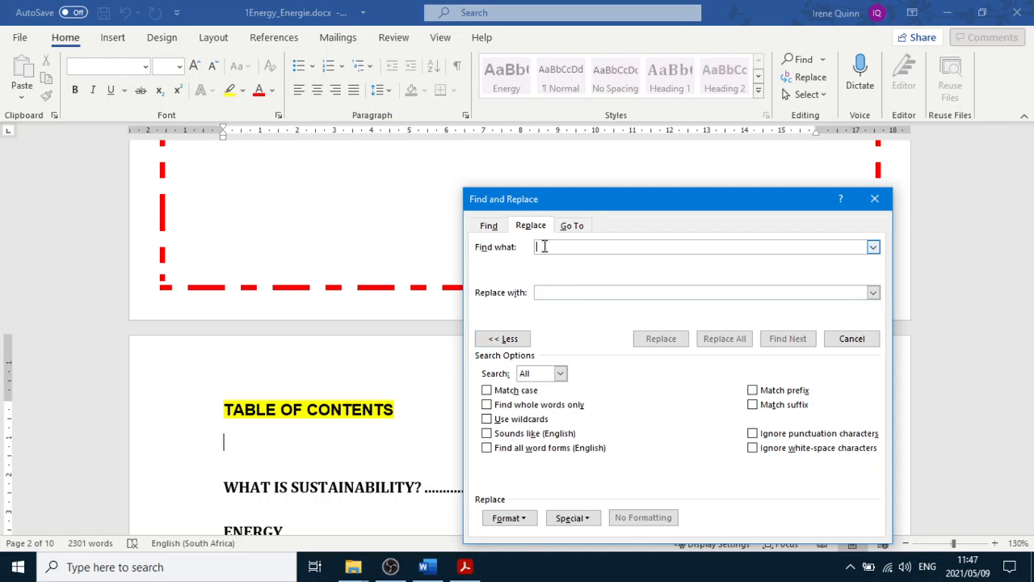
{"action": "type", "text": "sustainnable"}
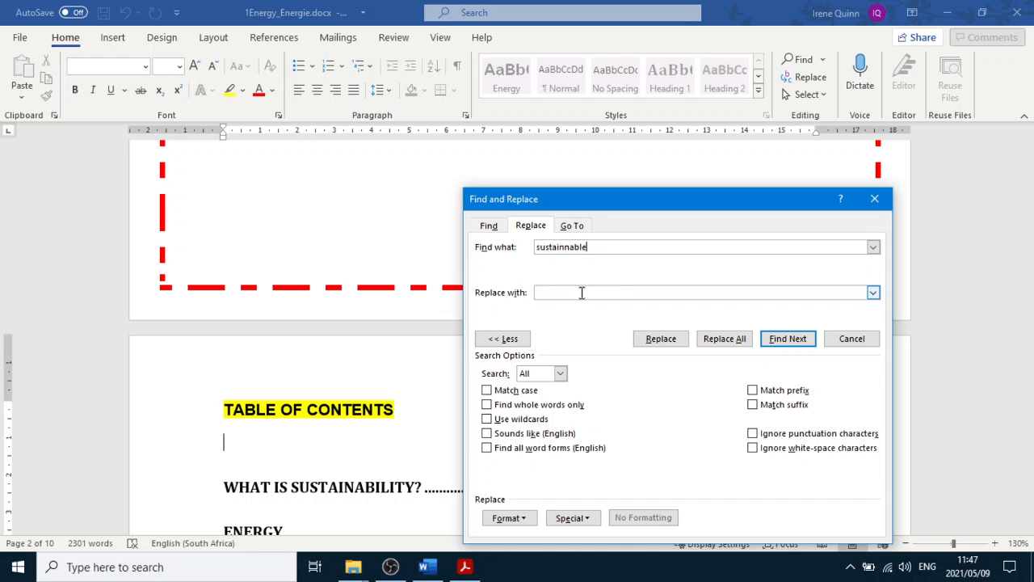
{"action": "left_click_drag", "start_coordinate": [593, 246], "coordinate": [534, 246]}
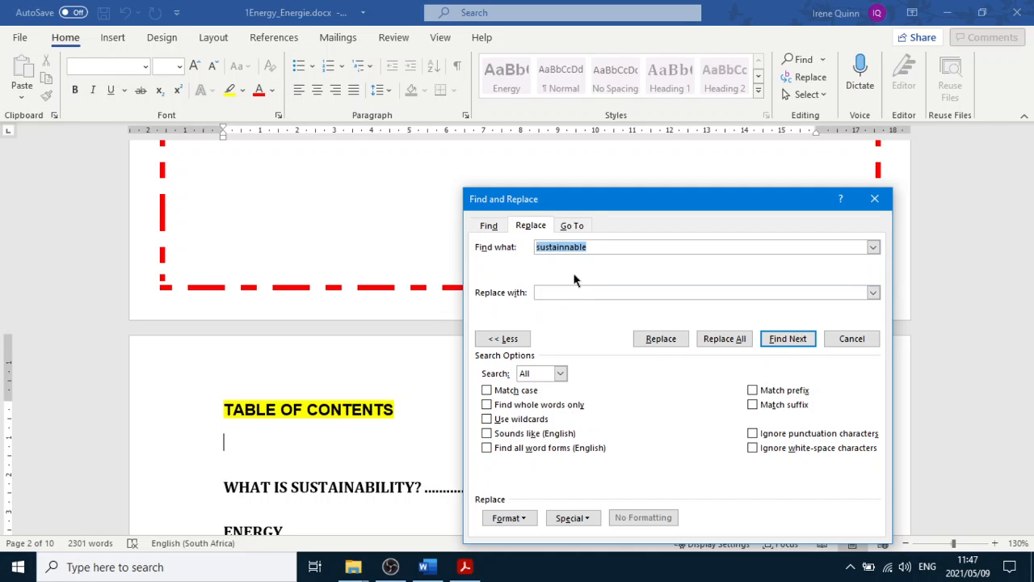
{"action": "left_click", "coordinate": [465, 566]}
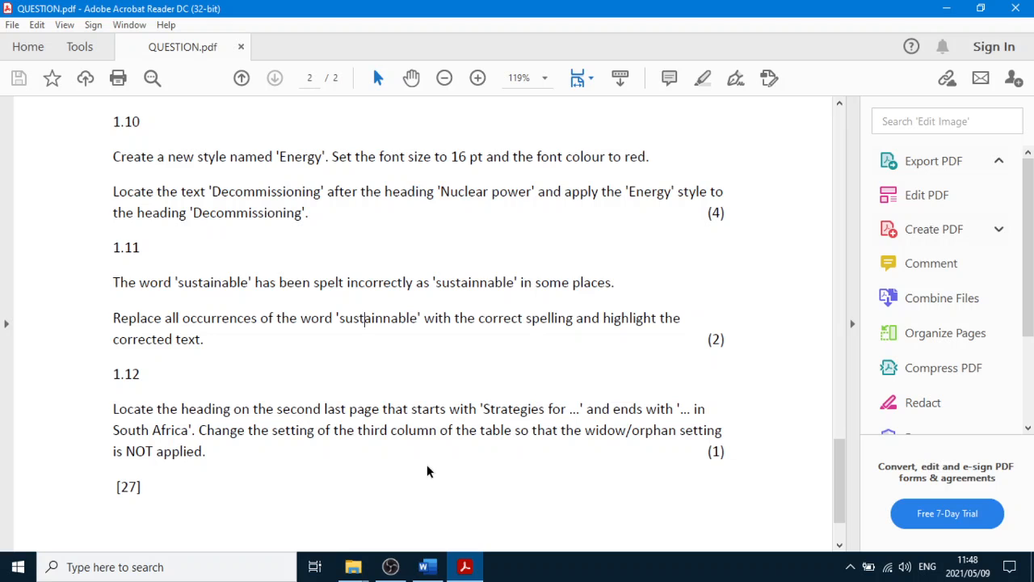
{"action": "left_click", "coordinate": [427, 567]}
{"action": "left_click", "coordinate": [565, 293]}
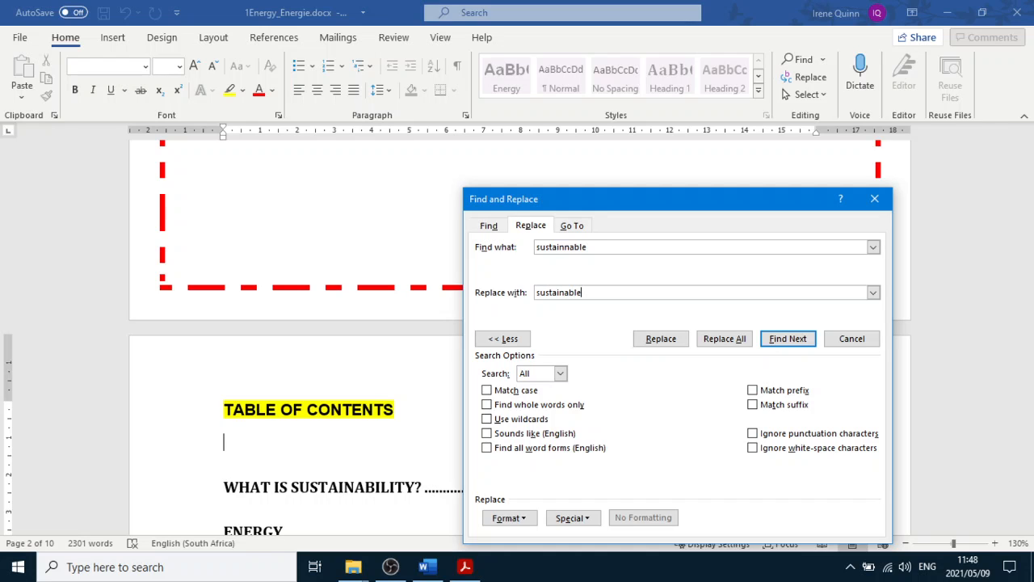
Step: Recheck the highlighting requirement of question 1.11 in QUESTION.pdf and return to the replacement text 'sustainable' in Find and Replace
{"action": "left_click", "coordinate": [425, 570]}
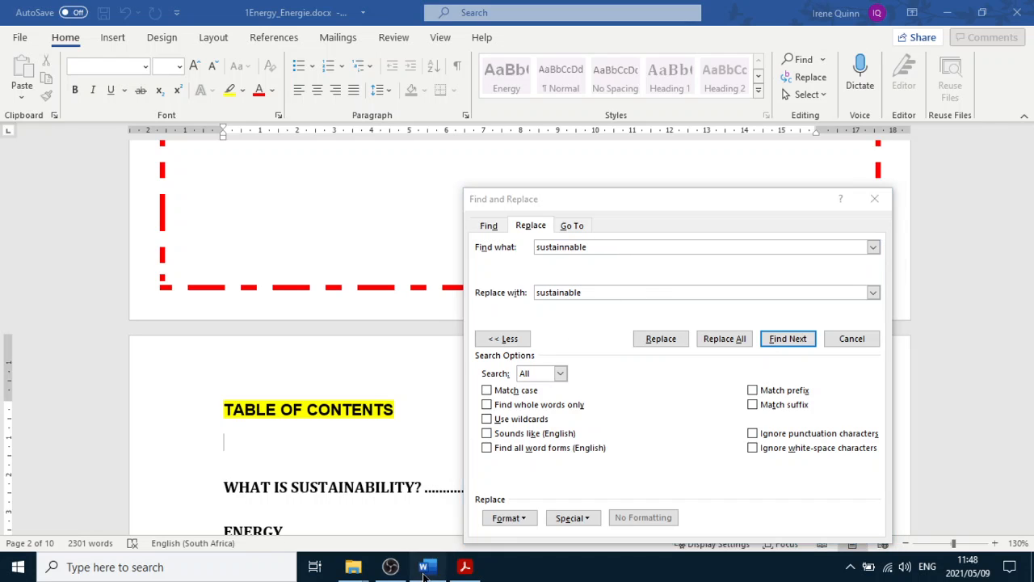
{"action": "left_click", "coordinate": [477, 574]}
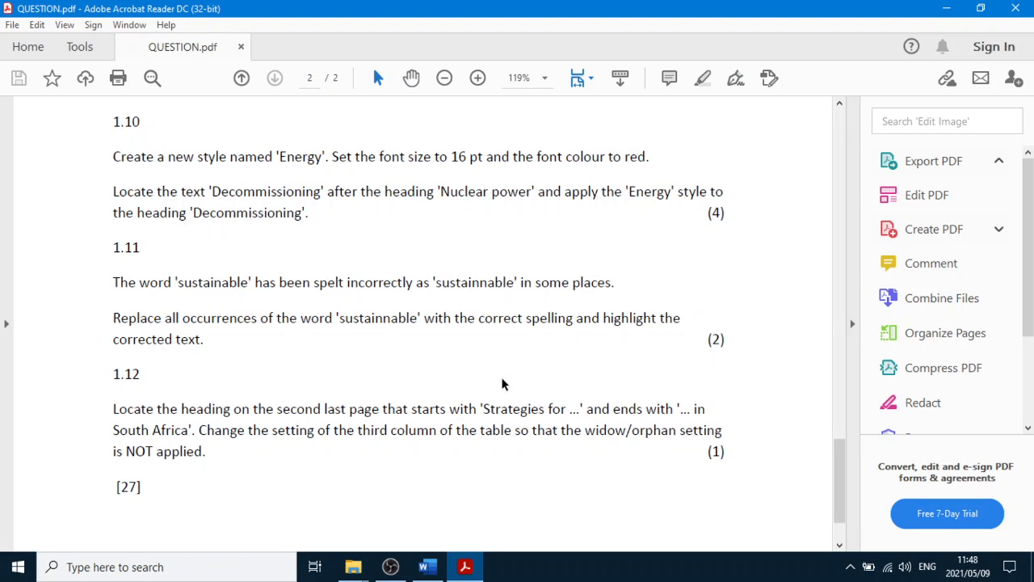
{"action": "left_click", "coordinate": [426, 568]}
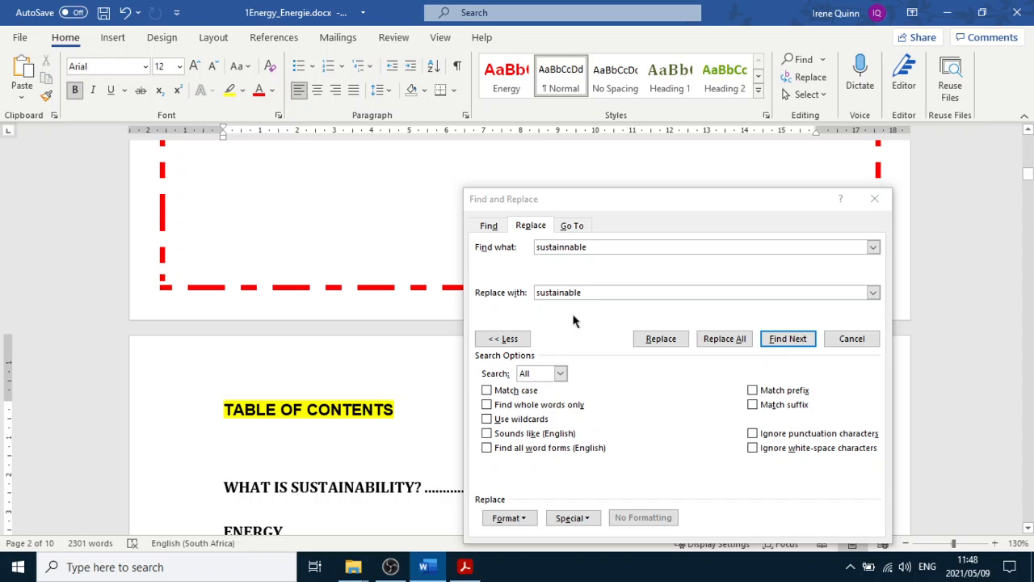
{"action": "left_click", "coordinate": [590, 293]}
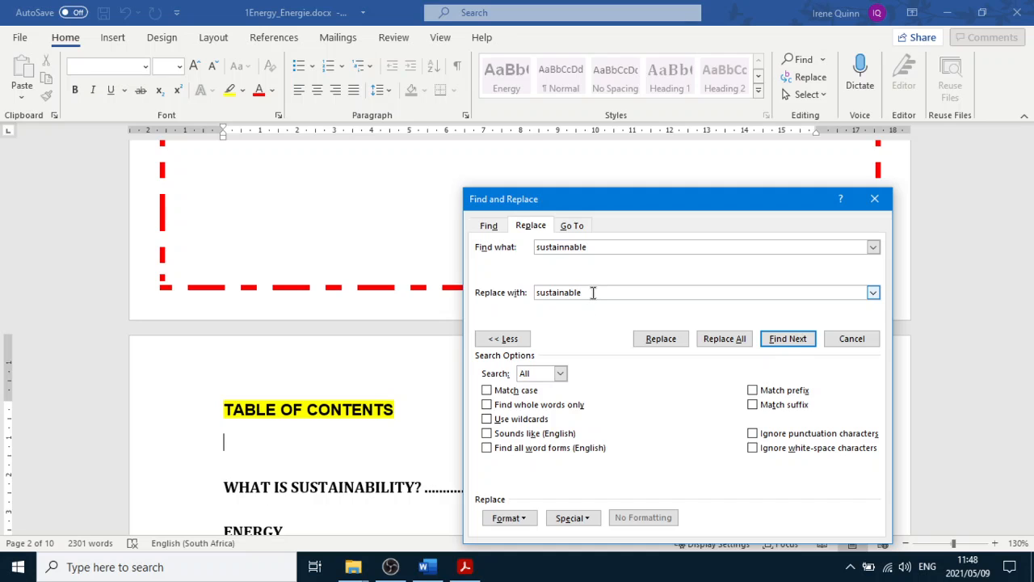
Step: Add highlight formatting to the replacement text, replace all occurrences of 'sustainnable' with 'sustainable', and close Find and Replace
{"action": "left_click", "coordinate": [509, 518]}
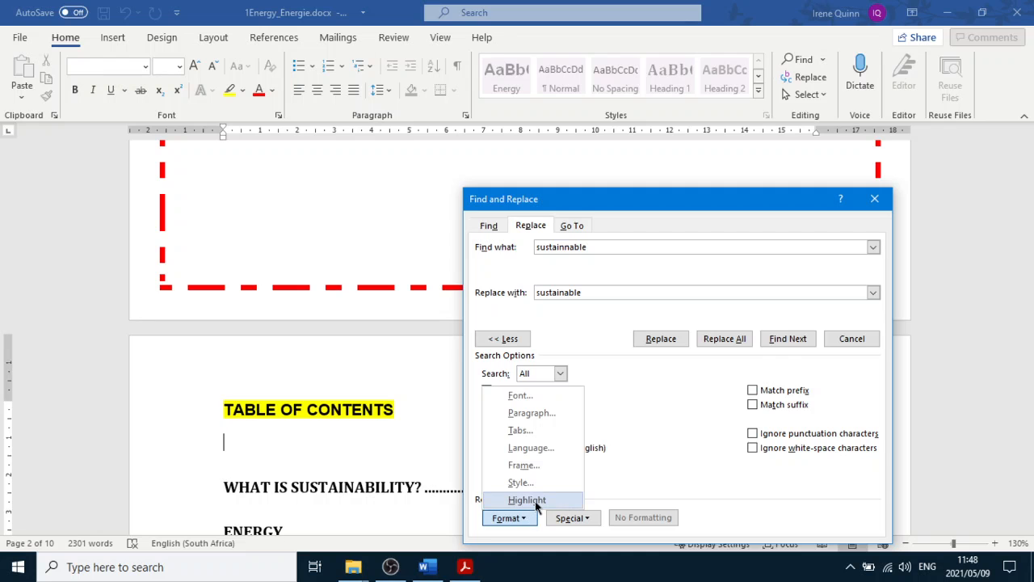
{"action": "left_click", "coordinate": [527, 500]}
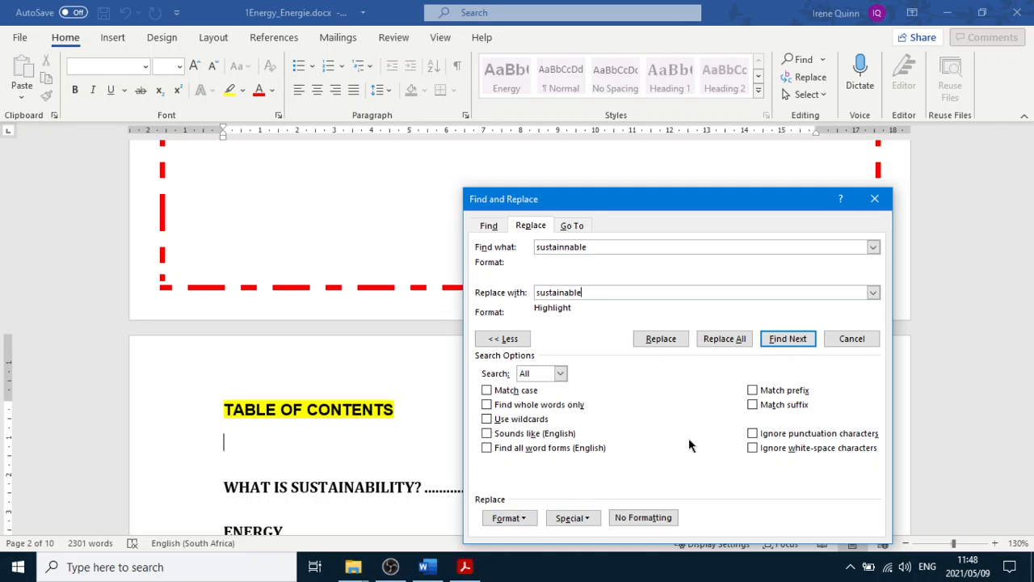
{"action": "left_click_drag", "start_coordinate": [760, 202], "coordinate": [701, 114]}
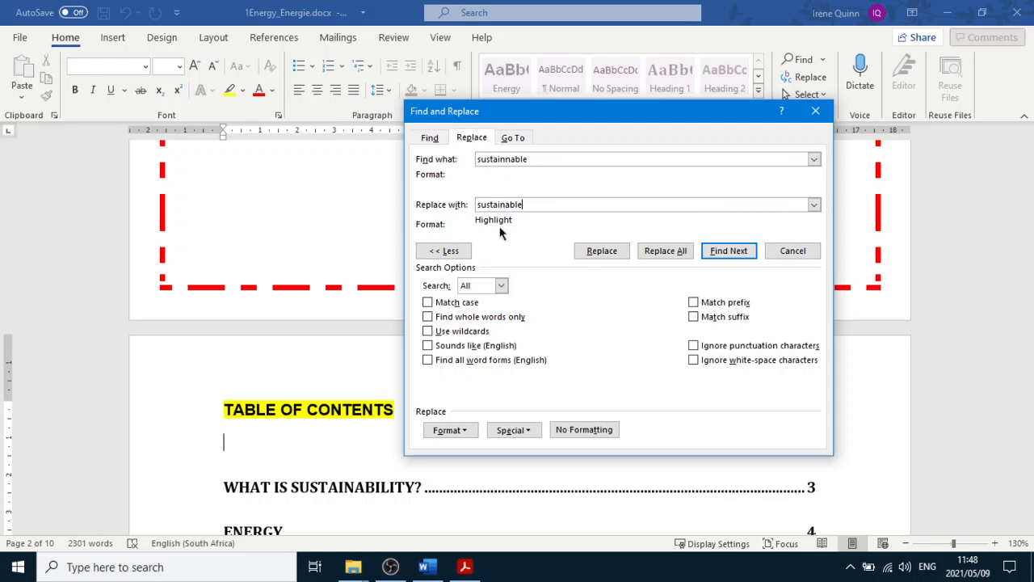
{"action": "left_click", "coordinate": [666, 252]}
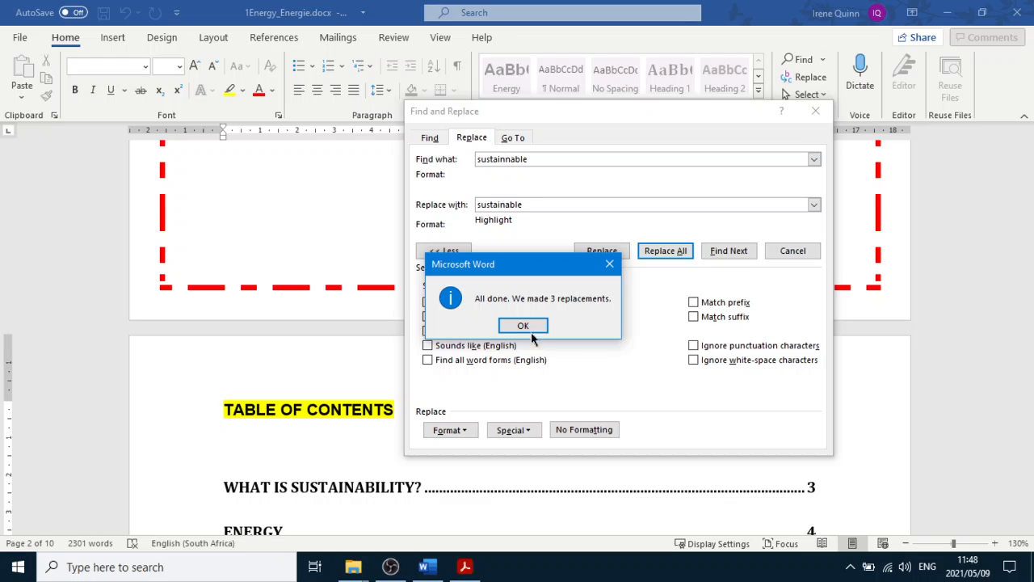
{"action": "left_click", "coordinate": [527, 326]}
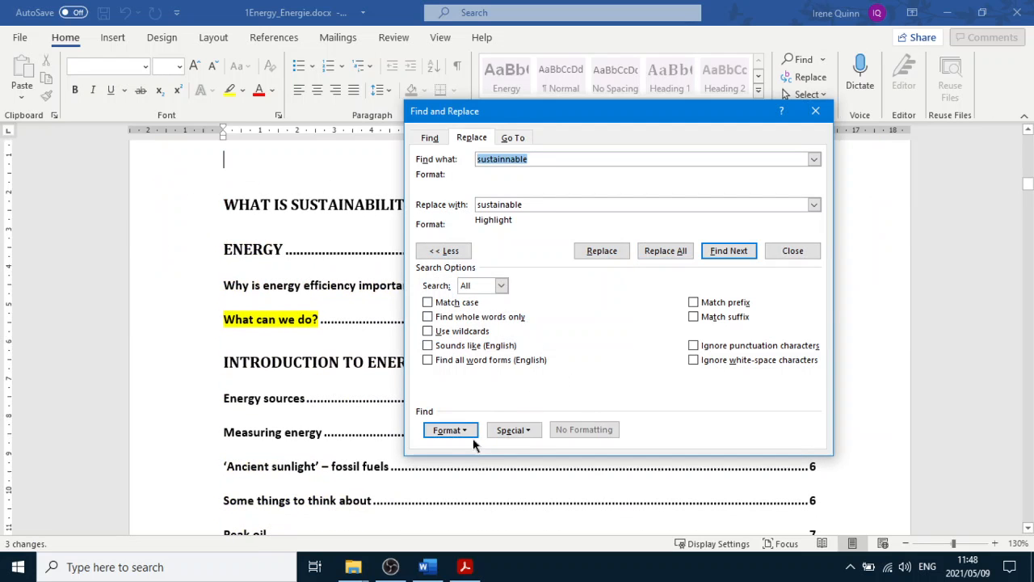
{"action": "left_click", "coordinate": [801, 253]}
Step: Look through the document from the table of contents onward to check the highlighted 'sustainable' replacements
{"action": "scroll", "coordinate": [623, 397], "scroll_direction": "down", "scroll_amount": 6}
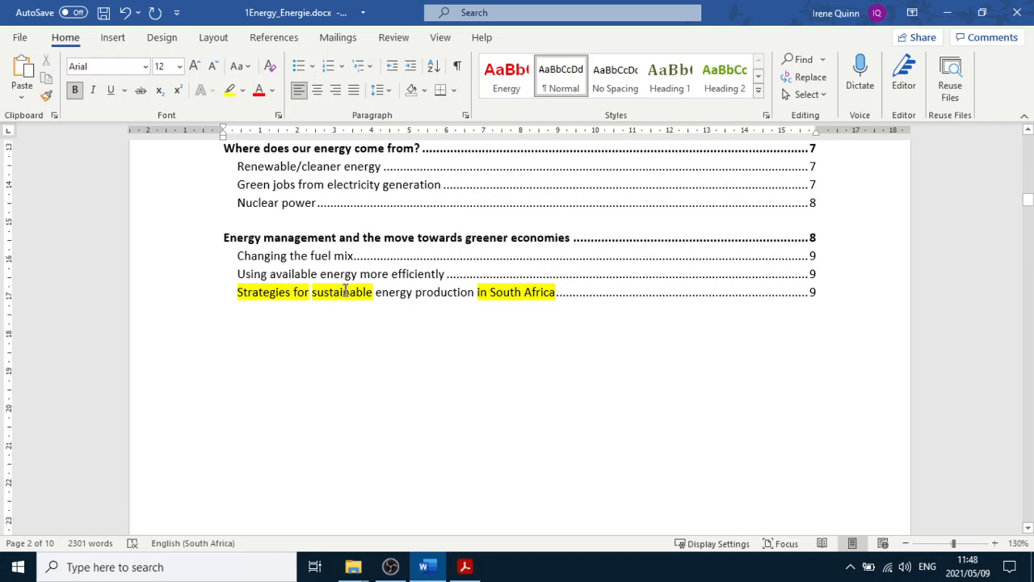
{"action": "scroll", "coordinate": [353, 323], "scroll_direction": "down", "scroll_amount": 15}
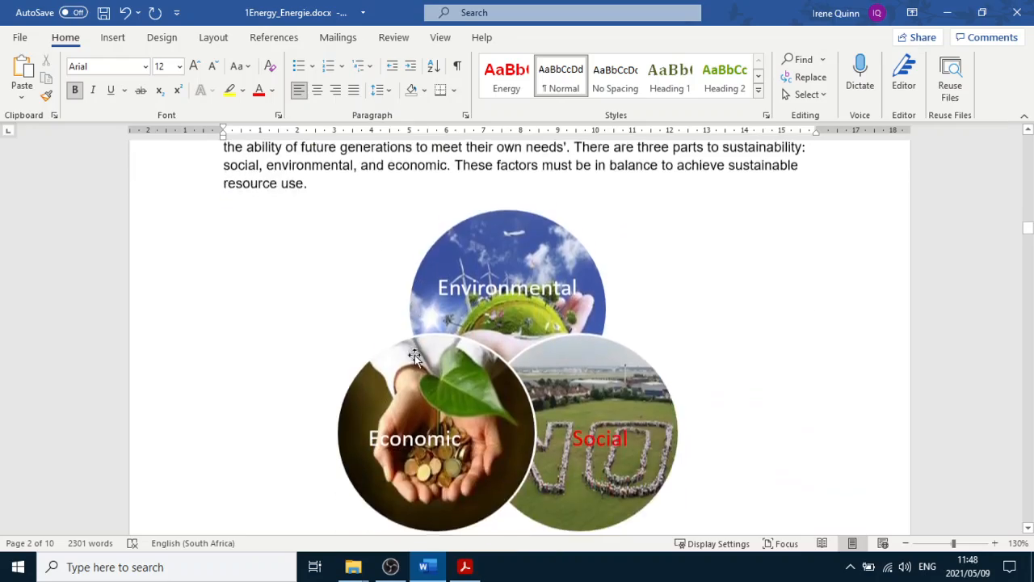
{"action": "scroll", "coordinate": [415, 356], "scroll_direction": "down", "scroll_amount": 10}
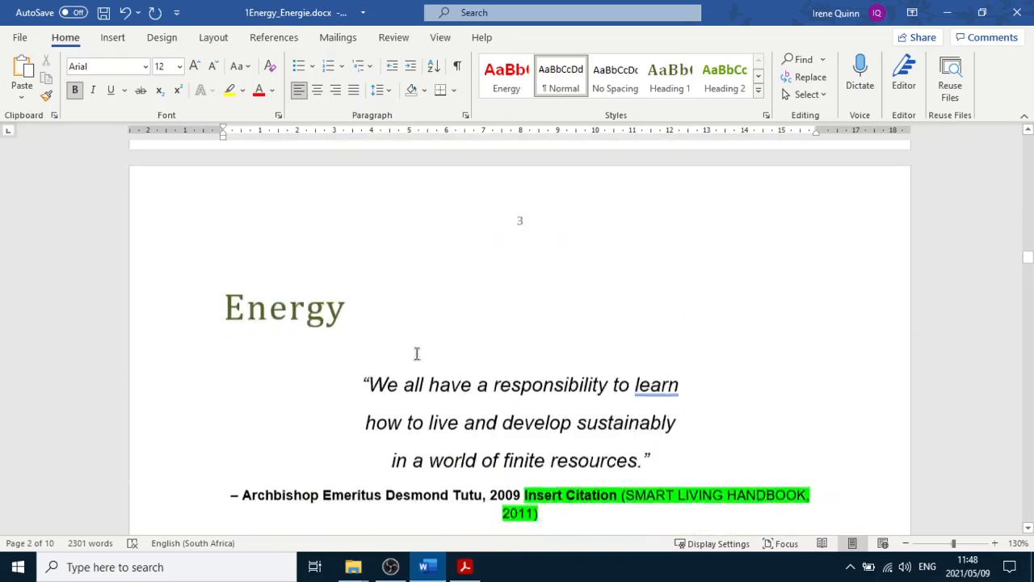
{"action": "scroll", "coordinate": [417, 354], "scroll_direction": "down", "scroll_amount": 12}
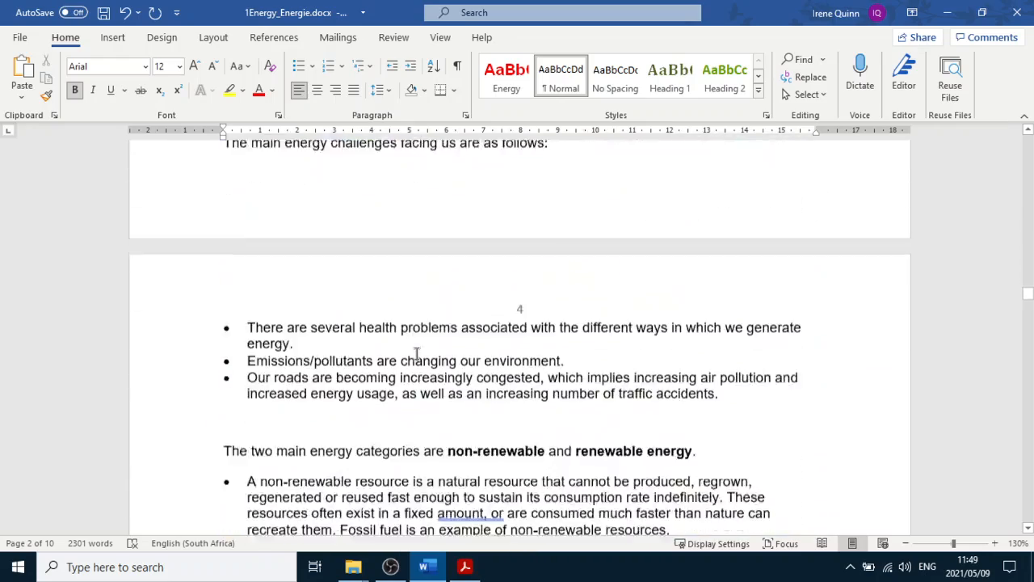
{"action": "scroll", "coordinate": [417, 354], "scroll_direction": "down", "scroll_amount": 12}
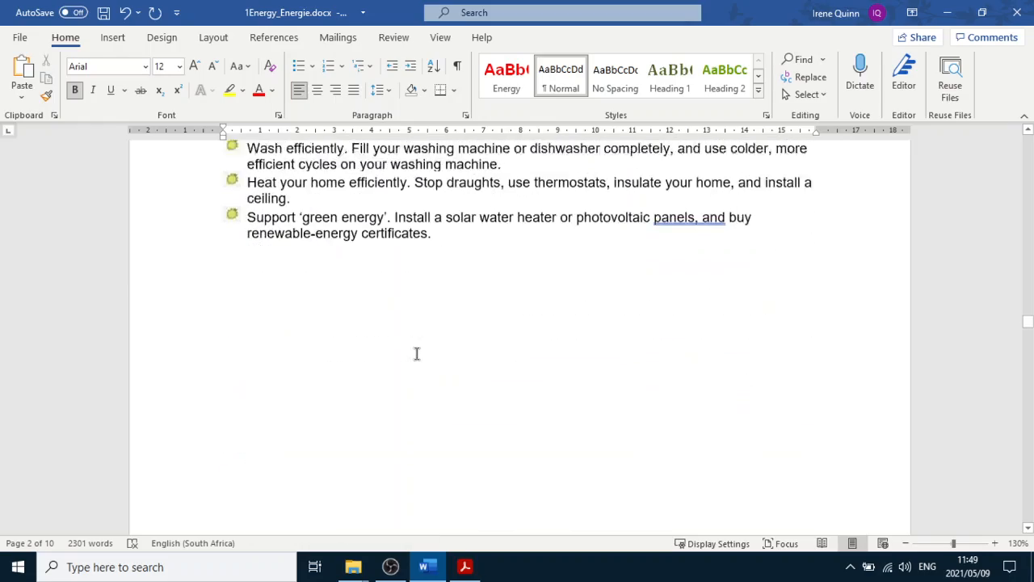
{"action": "scroll", "coordinate": [417, 354], "scroll_direction": "down", "scroll_amount": 14}
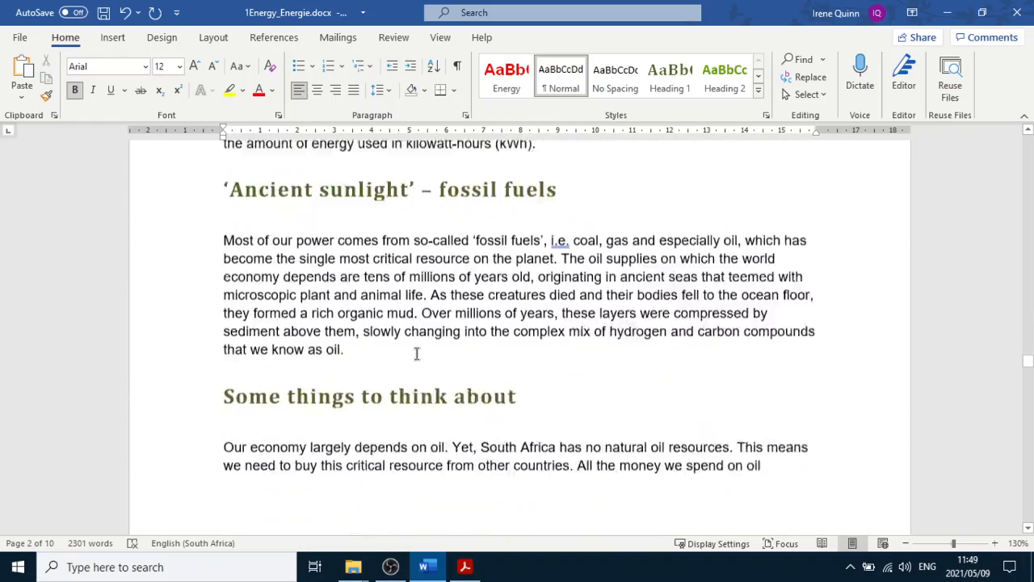
{"action": "scroll", "coordinate": [417, 360], "scroll_direction": "down", "scroll_amount": 14}
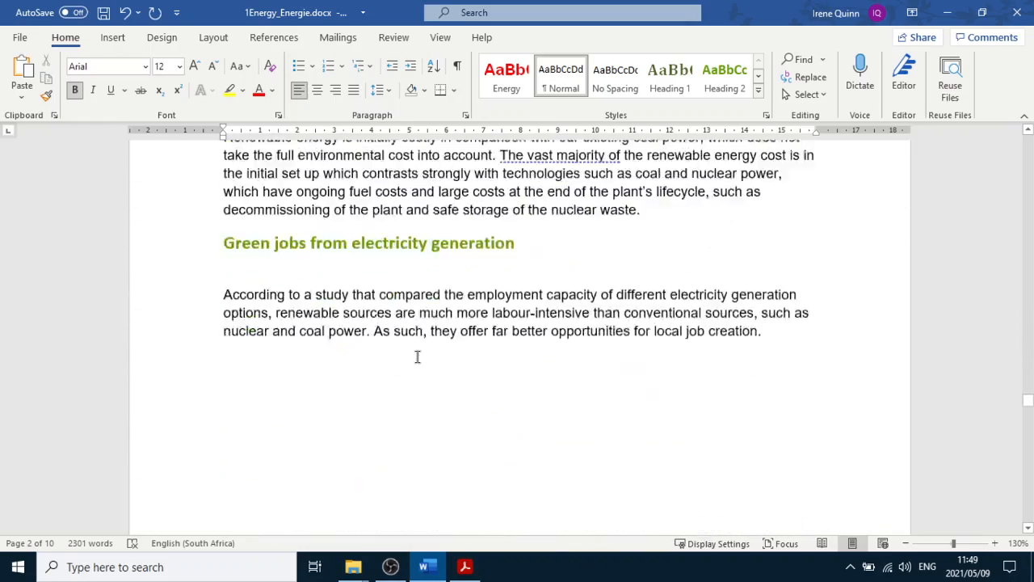
{"action": "scroll", "coordinate": [417, 358], "scroll_direction": "down", "scroll_amount": 14}
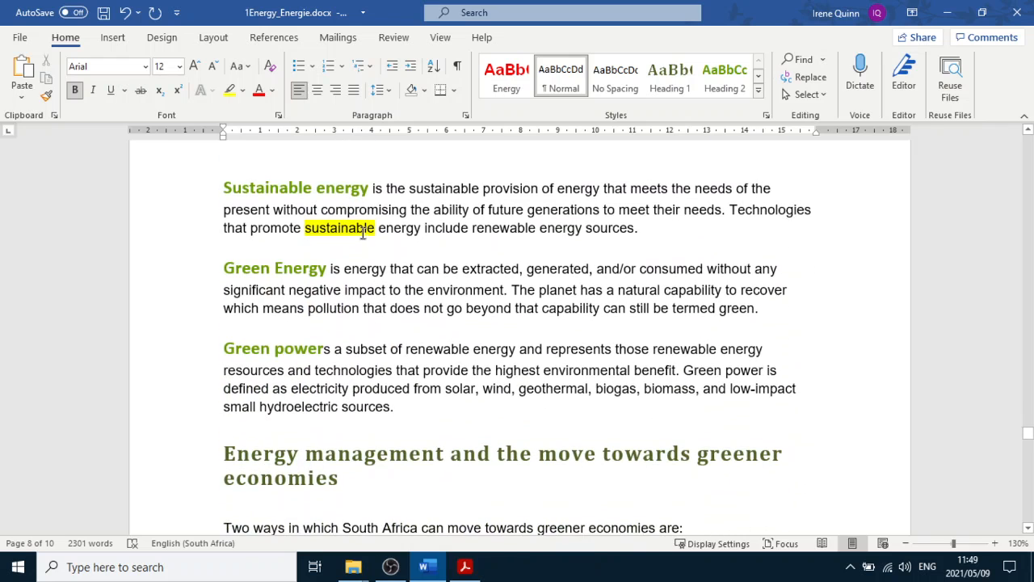
Step: Read question 1.12 in QUESTION.pdf about the widow/orphan setting of the table's third column, and return to the Word document
{"action": "left_click", "coordinate": [465, 567]}
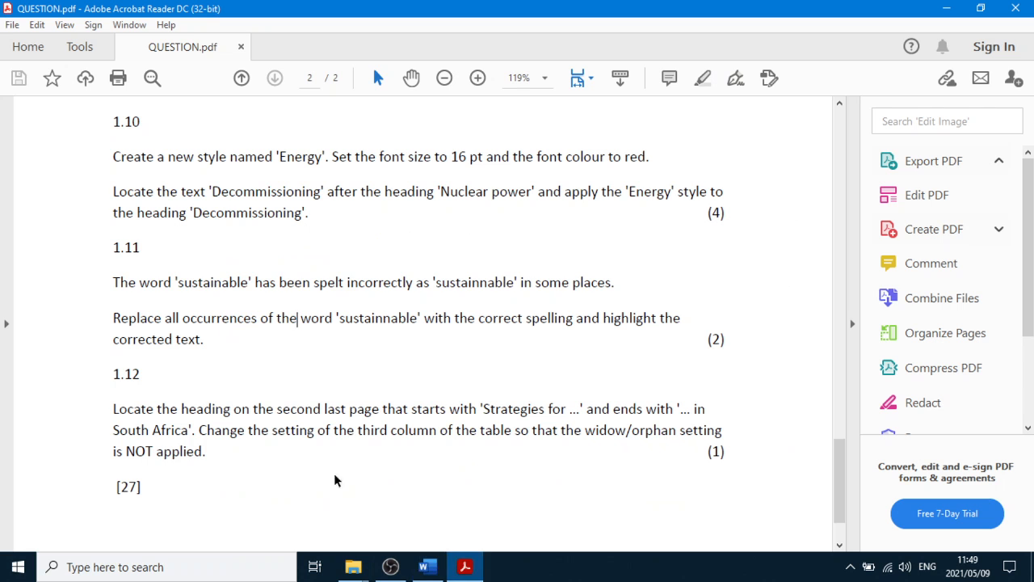
{"action": "scroll", "coordinate": [296, 405], "scroll_direction": "down", "scroll_amount": 2}
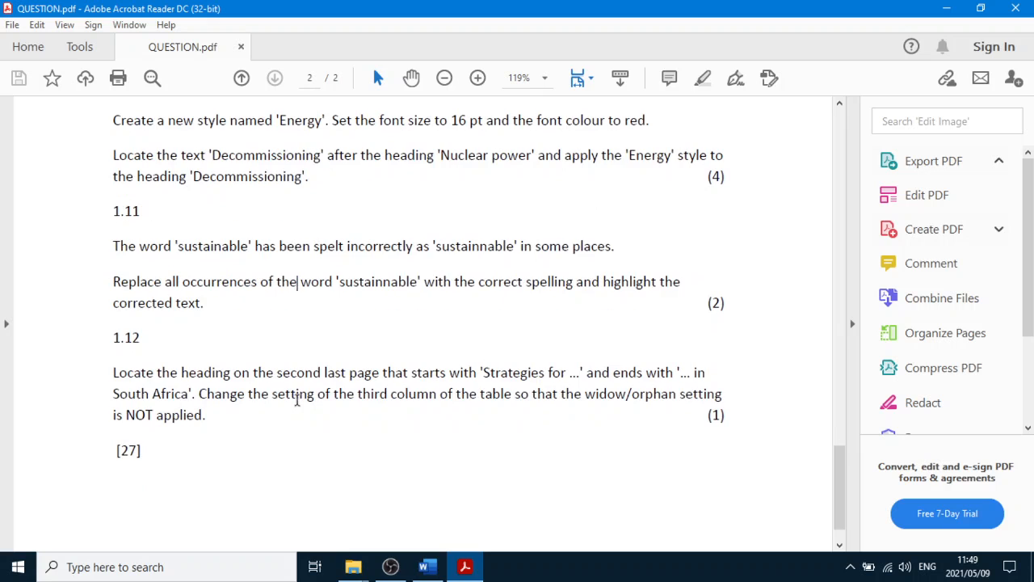
{"action": "scroll", "coordinate": [306, 400], "scroll_direction": "up", "scroll_amount": 3}
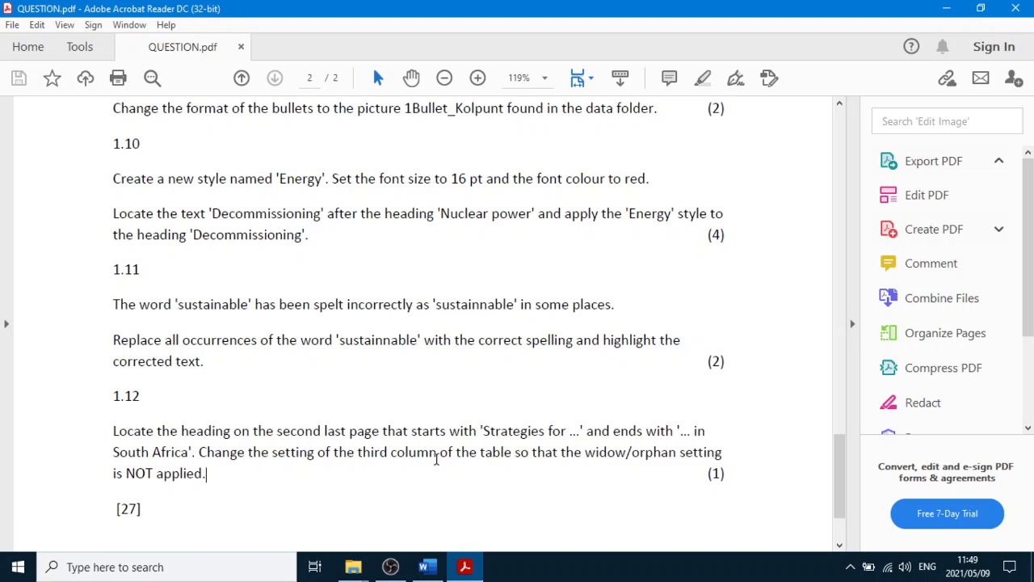
{"action": "left_click", "coordinate": [427, 567]}
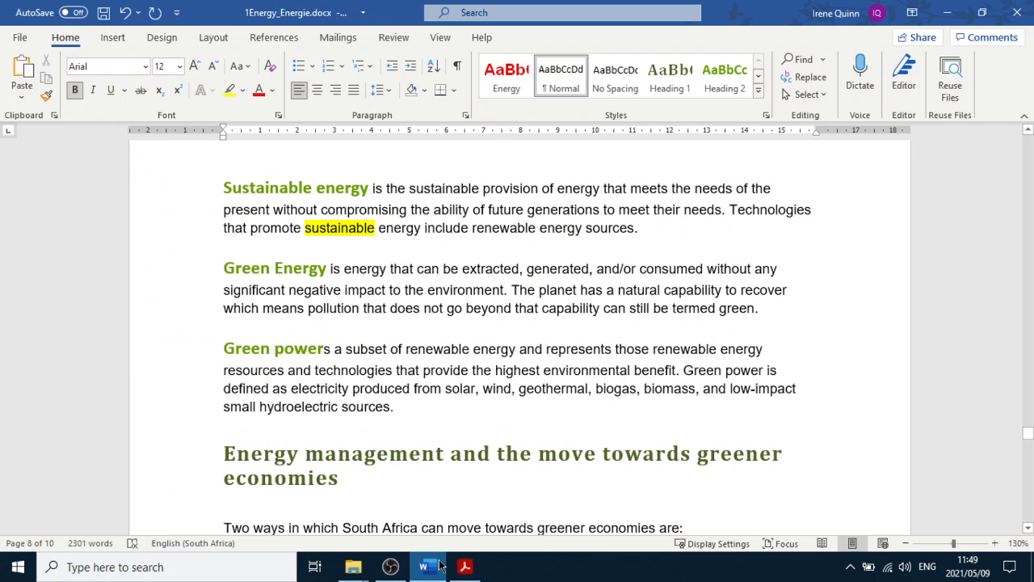
Step: Examine the strategies table through to its last rows, recheck question 1.12 in QUESTION.pdf, and return to Word
{"action": "scroll", "coordinate": [466, 414], "scroll_direction": "down", "scroll_amount": 5}
{"action": "scroll", "coordinate": [467, 414], "scroll_direction": "down", "scroll_amount": 10}
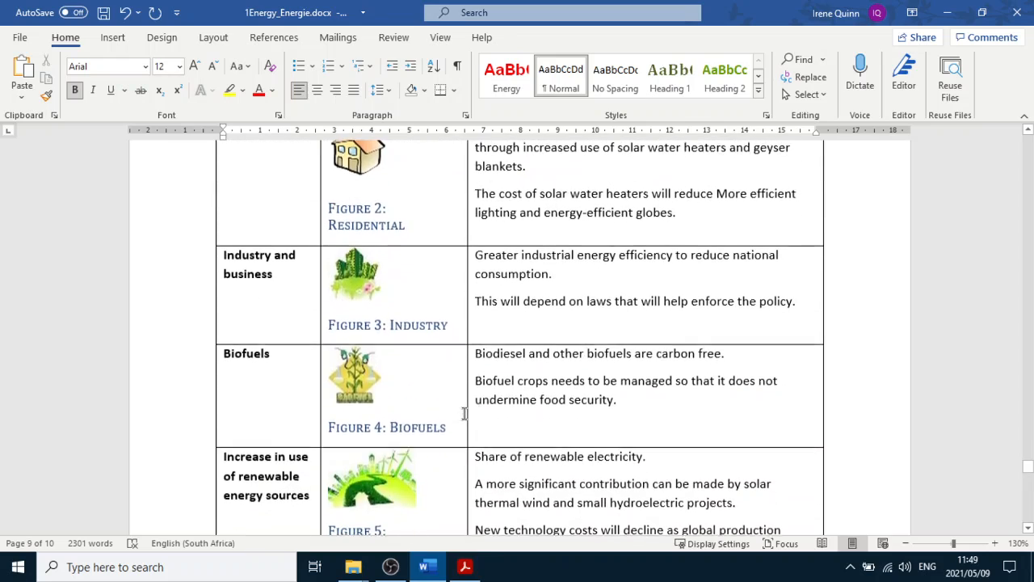
{"action": "scroll", "coordinate": [494, 409], "scroll_direction": "down", "scroll_amount": 8}
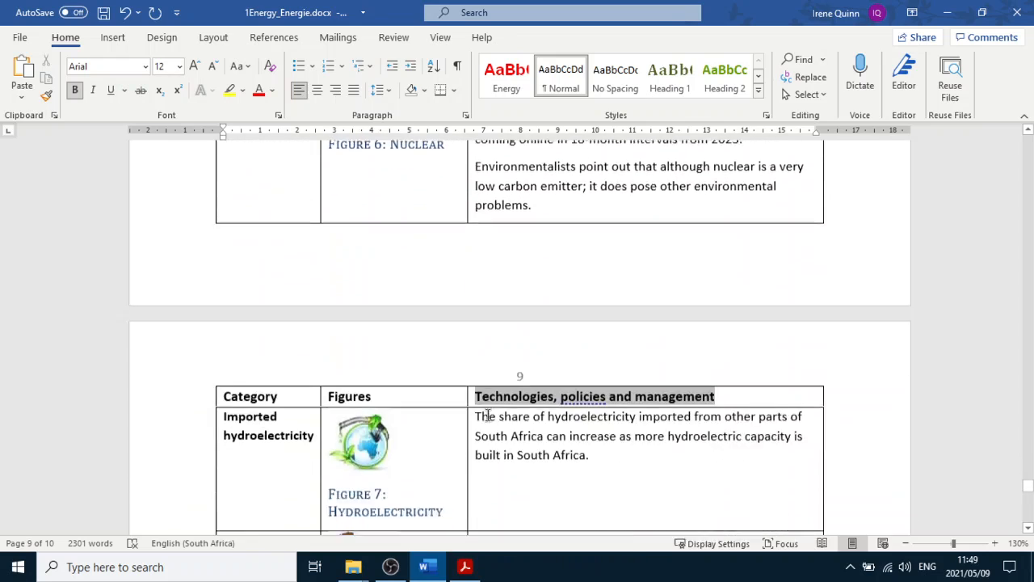
{"action": "scroll", "coordinate": [485, 418], "scroll_direction": "down", "scroll_amount": 3}
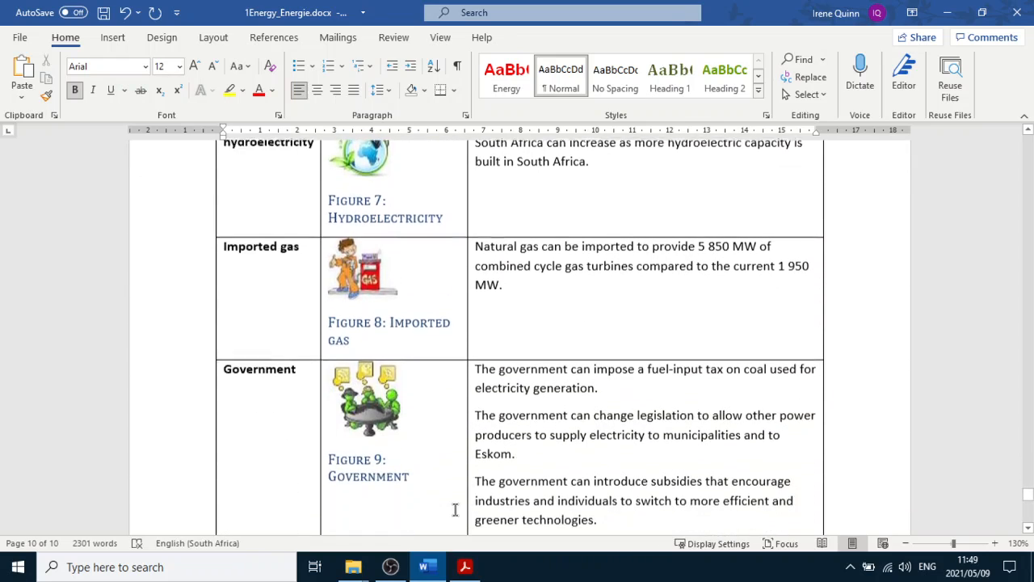
{"action": "left_click", "coordinate": [466, 569]}
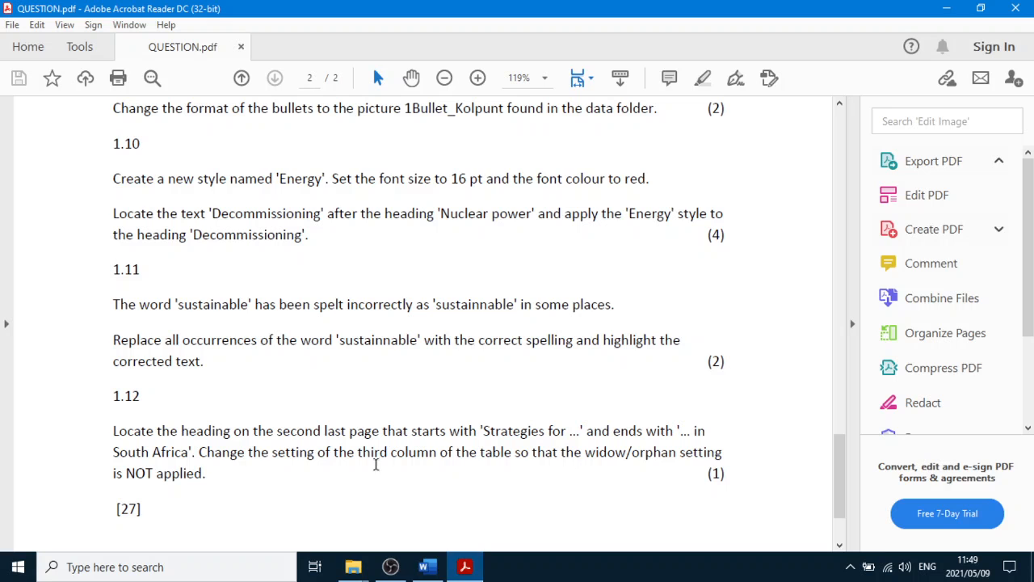
{"action": "left_click", "coordinate": [427, 569]}
Step: Locate the 'Strategies for sustainable energy production in South Africa' heading and its table, comparing them with question 1.12 in QUESTION.pdf
{"action": "scroll", "coordinate": [396, 410], "scroll_direction": "up", "scroll_amount": 10}
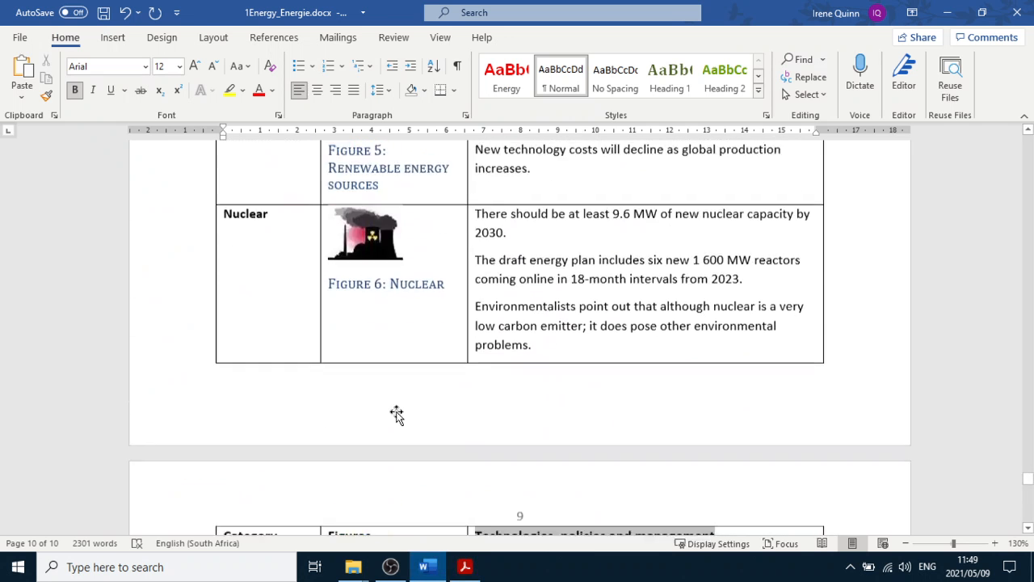
{"action": "scroll", "coordinate": [396, 409], "scroll_direction": "up", "scroll_amount": 8}
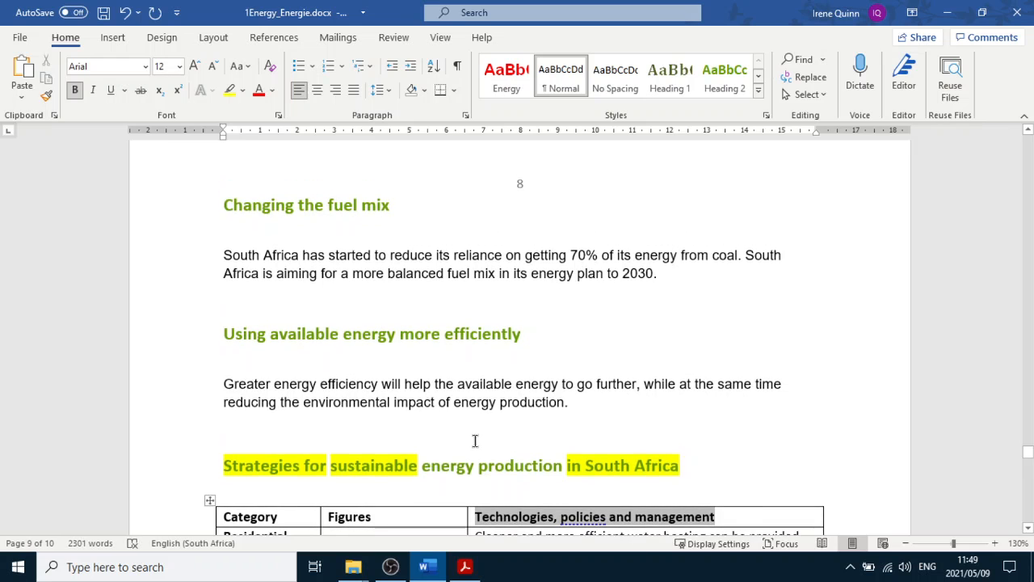
{"action": "scroll", "coordinate": [474, 439], "scroll_direction": "down", "scroll_amount": 2}
{"action": "scroll", "coordinate": [560, 410], "scroll_direction": "down", "scroll_amount": 4}
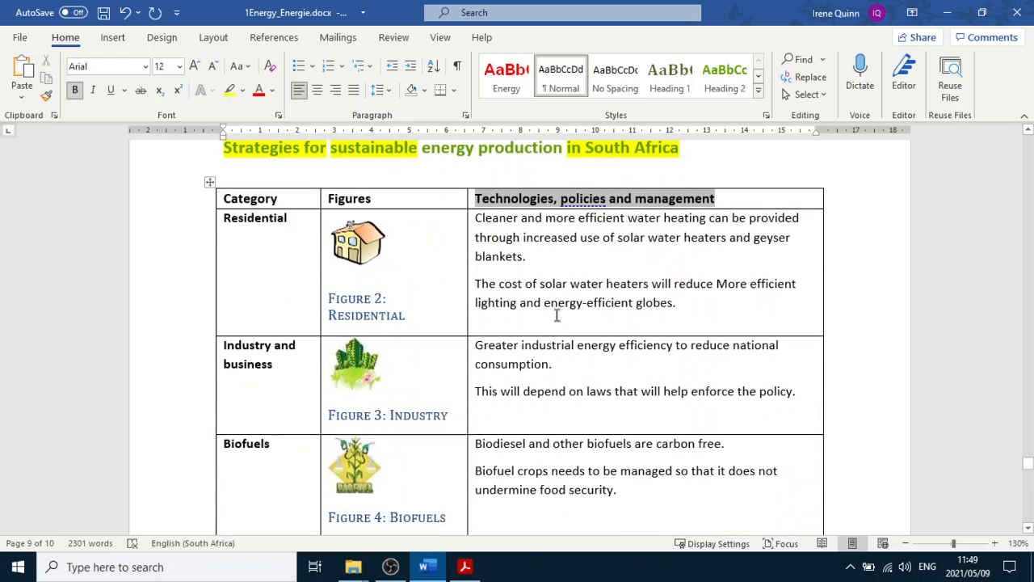
{"action": "scroll", "coordinate": [531, 398], "scroll_direction": "down", "scroll_amount": 3}
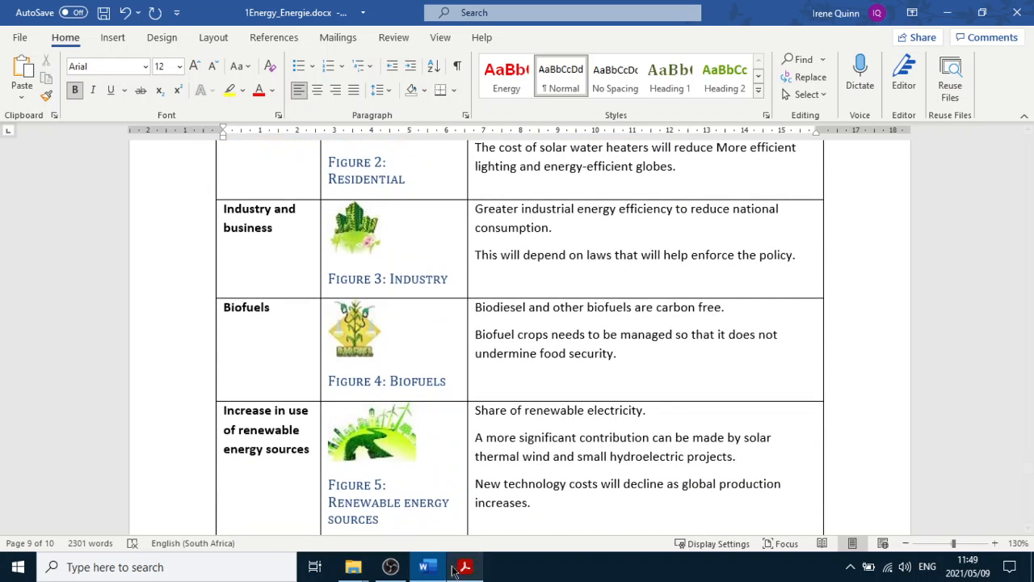
{"action": "left_click", "coordinate": [463, 569]}
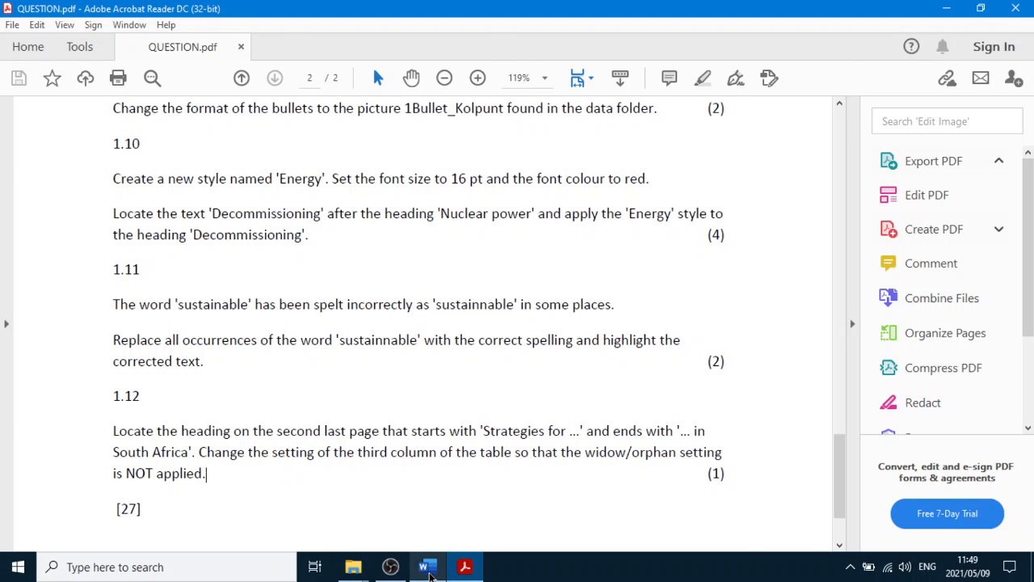
{"action": "left_click", "coordinate": [428, 566]}
Step: Select the entire third column, 'Technologies, policies and management', of the table under the 'Strategies for sustainable energy production in South Africa' heading
{"action": "scroll", "coordinate": [583, 430], "scroll_direction": "up", "scroll_amount": 5}
{"action": "scroll", "coordinate": [578, 427], "scroll_direction": "down", "scroll_amount": 3}
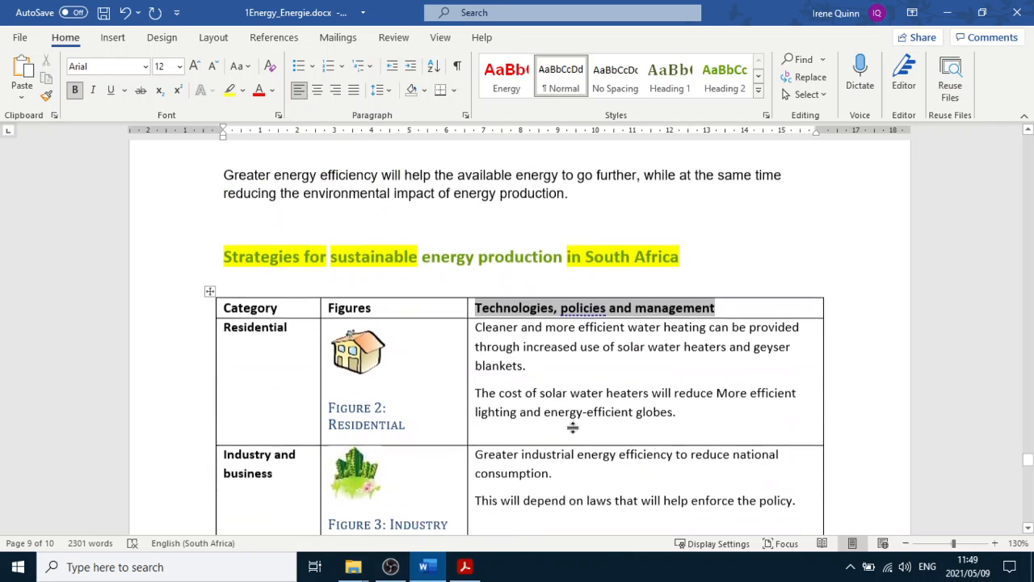
{"action": "left_click", "coordinate": [597, 291]}
{"action": "left_click", "coordinate": [619, 349]}
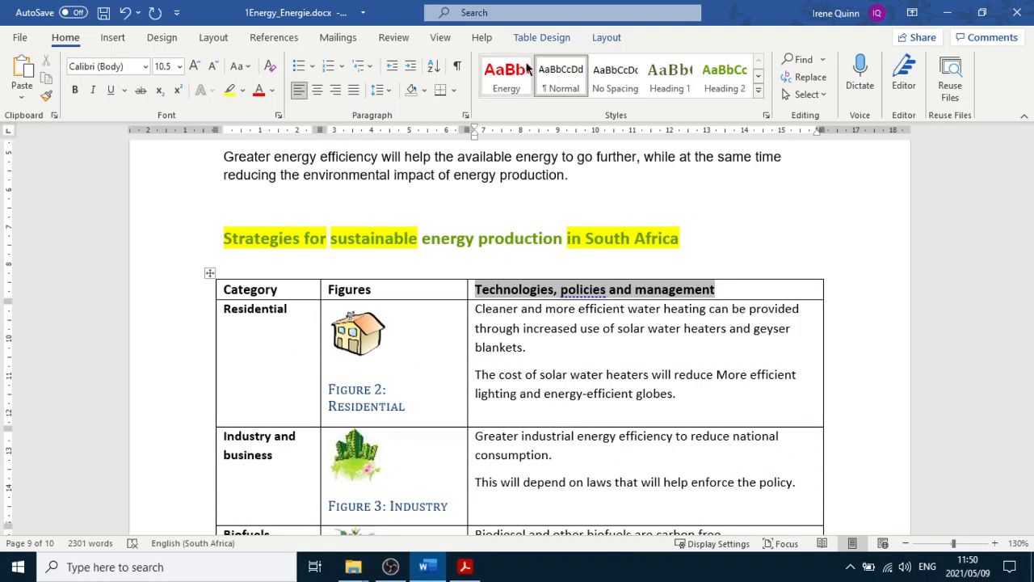
{"action": "left_click", "coordinate": [551, 39]}
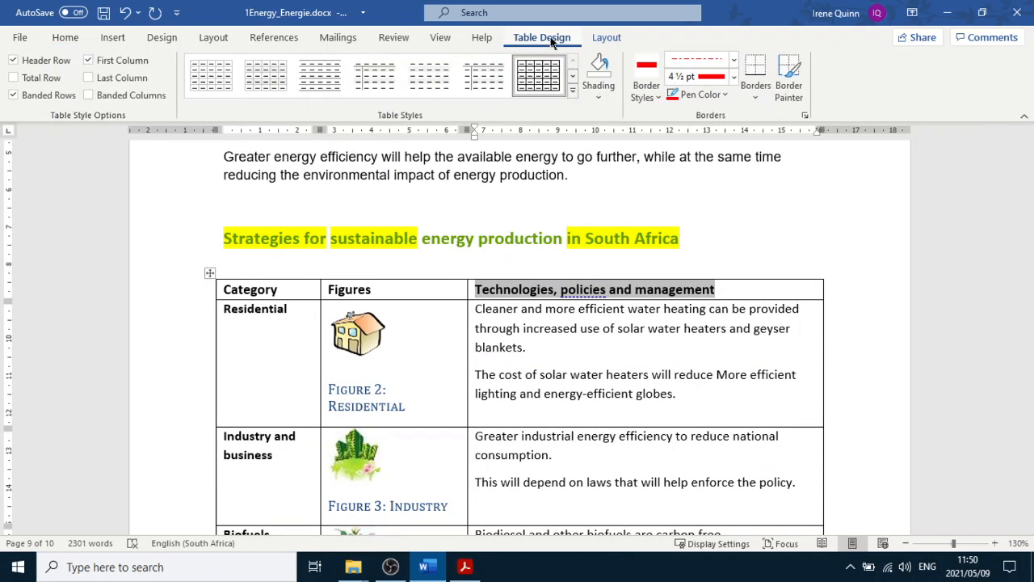
{"action": "left_click", "coordinate": [607, 38]}
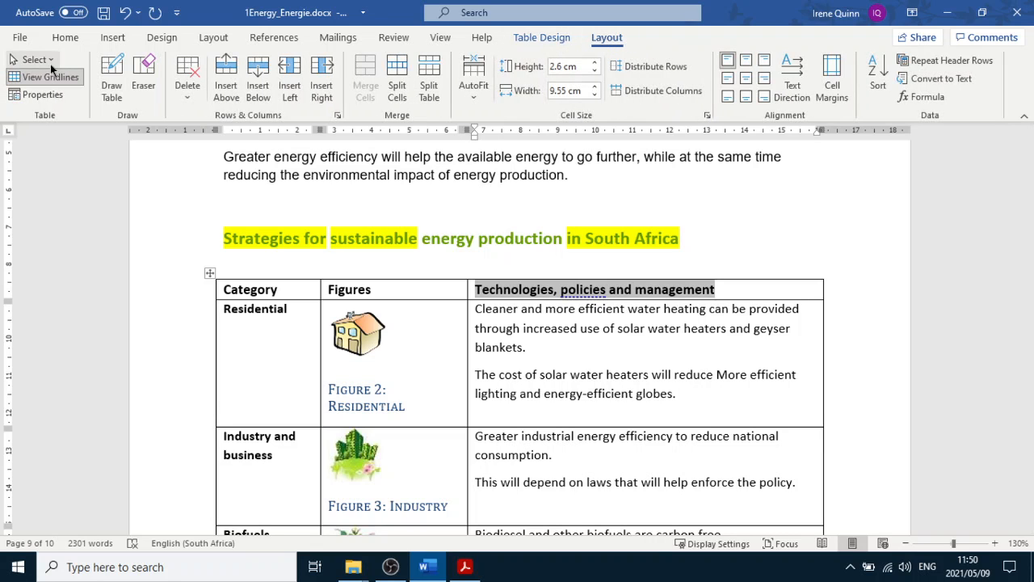
{"action": "left_click", "coordinate": [50, 60]}
{"action": "left_click", "coordinate": [64, 101]}
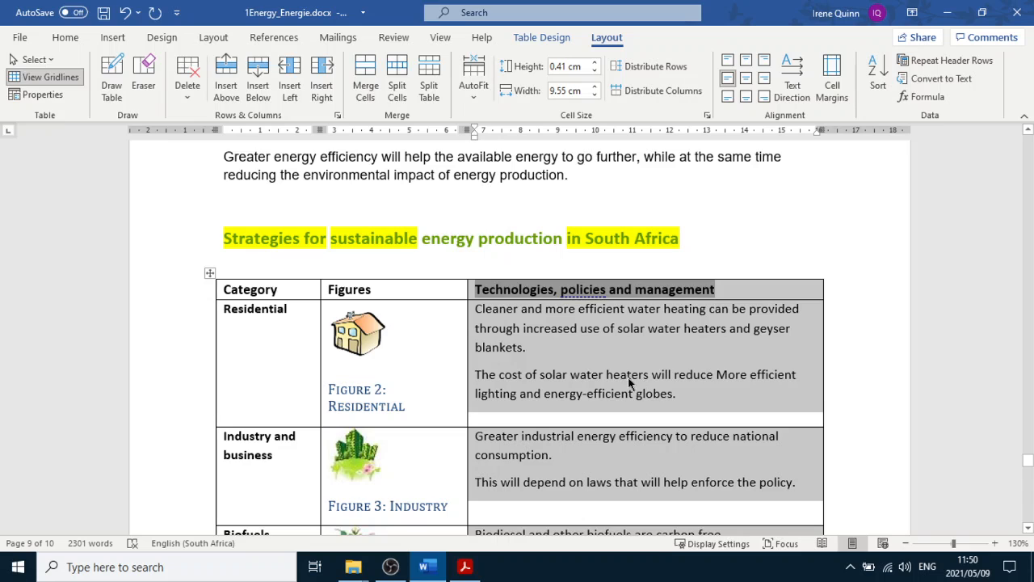
{"action": "right_click", "coordinate": [566, 365]}
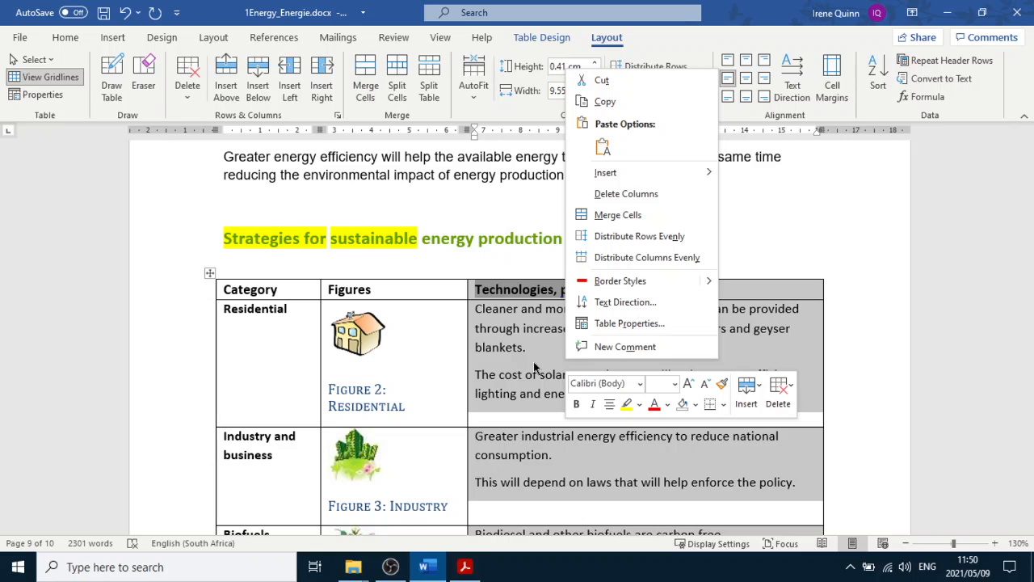
{"action": "left_click", "coordinate": [823, 216]}
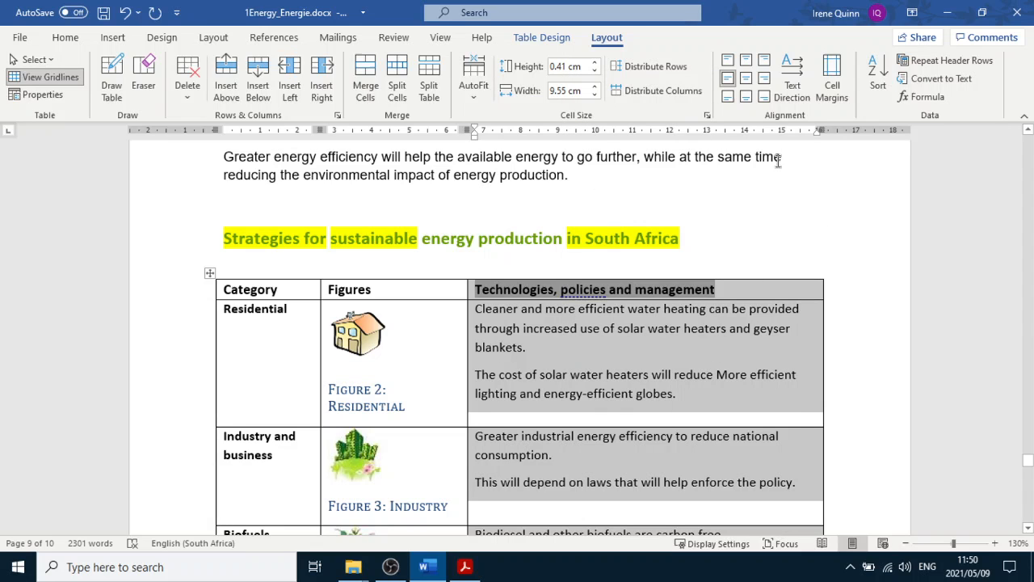
{"action": "left_click", "coordinate": [555, 39]}
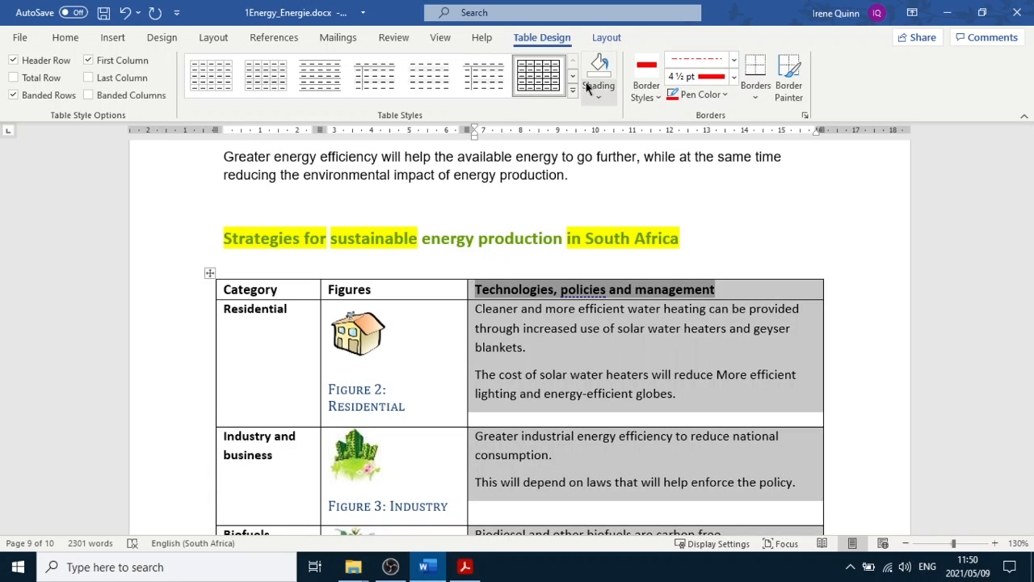
{"action": "left_click", "coordinate": [607, 38]}
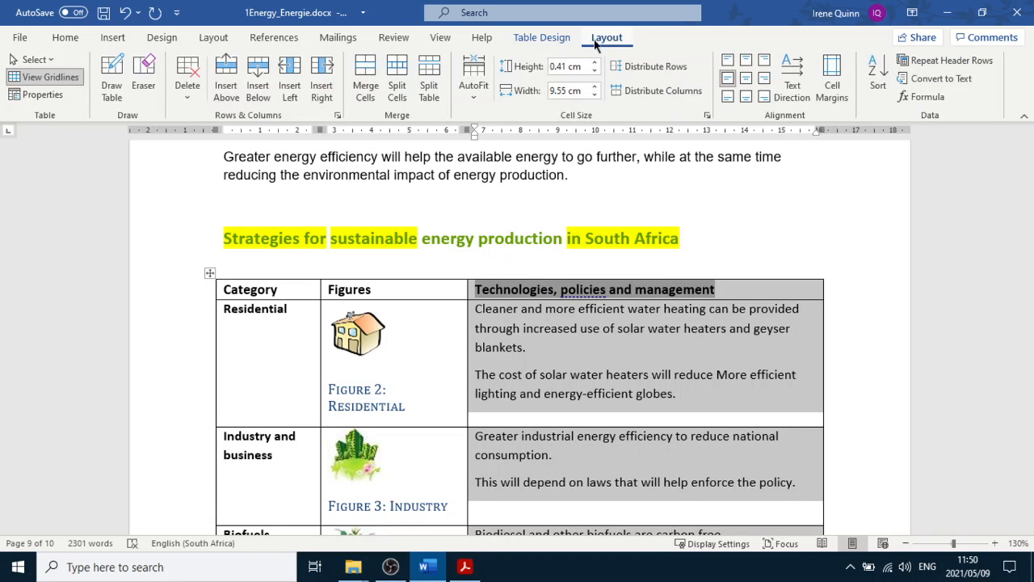
Step: Check the strategies table's AutoFit options and its row, column, cell and alt text properties for a widow/orphan setting
{"action": "left_click", "coordinate": [473, 93]}
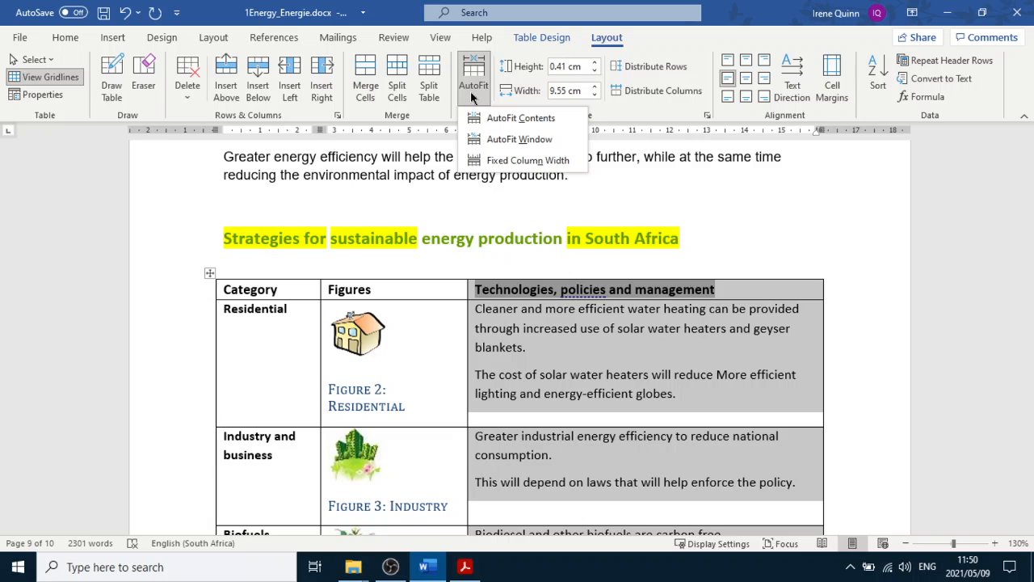
{"action": "left_click", "coordinate": [473, 93]}
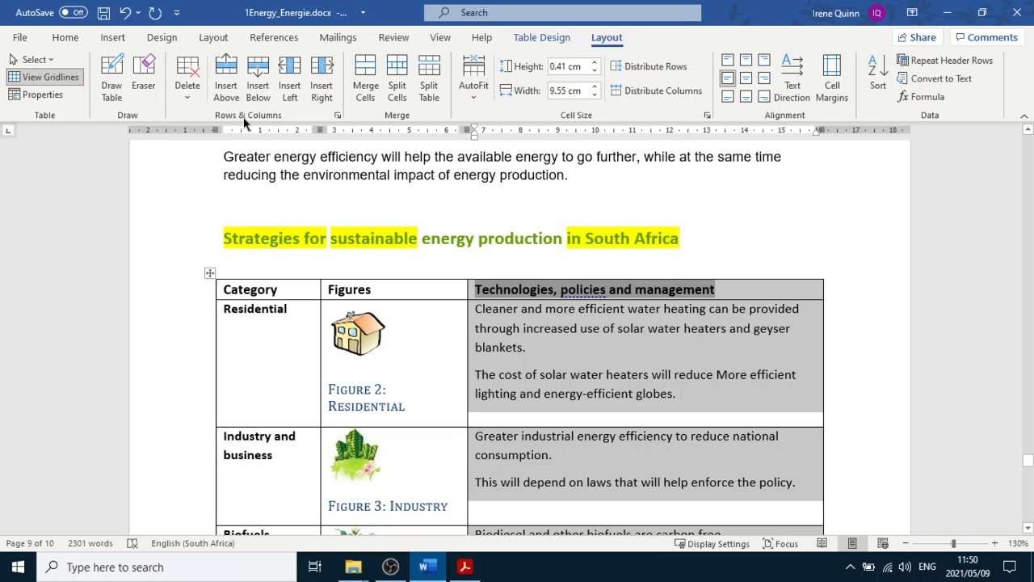
{"action": "left_click", "coordinate": [48, 95]}
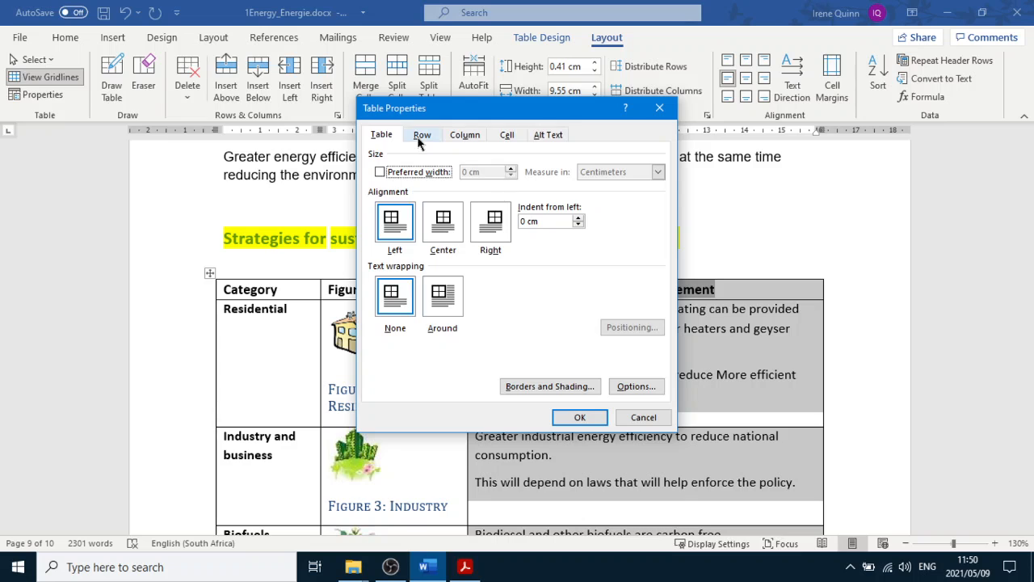
{"action": "left_click", "coordinate": [421, 137]}
{"action": "left_click", "coordinate": [467, 138]}
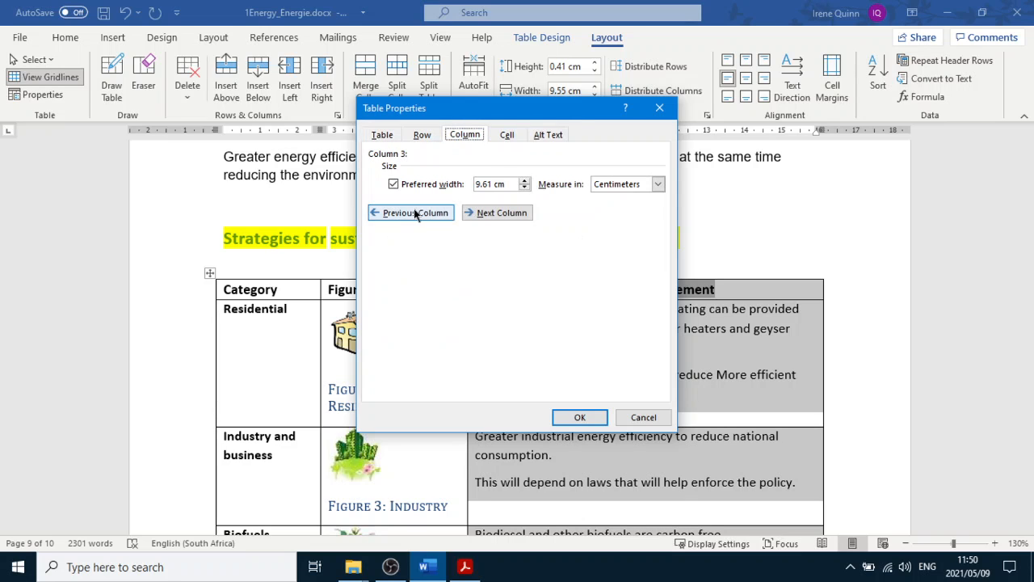
{"action": "left_click", "coordinate": [425, 136]}
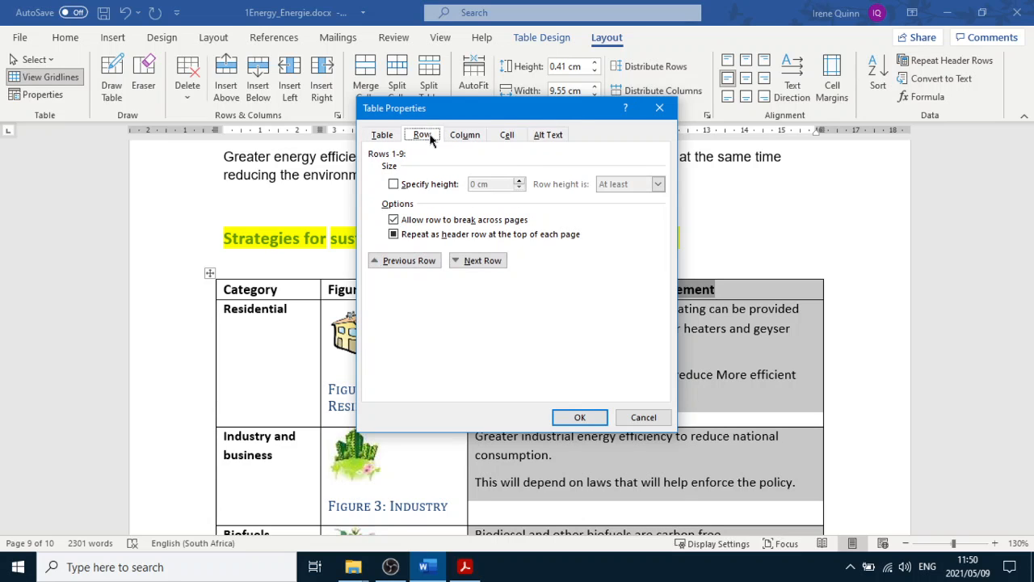
{"action": "left_click", "coordinate": [508, 135]}
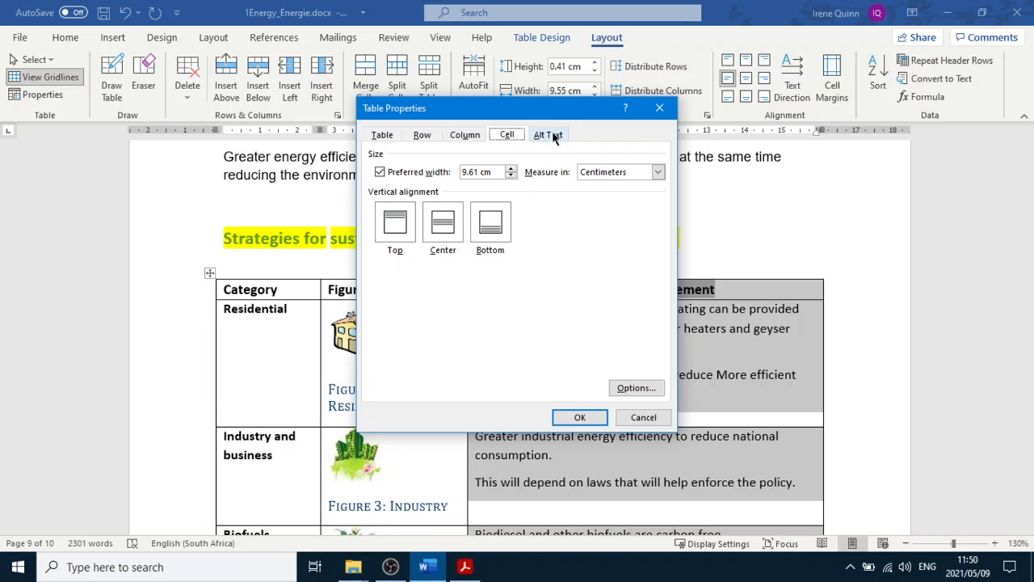
{"action": "left_click", "coordinate": [553, 136]}
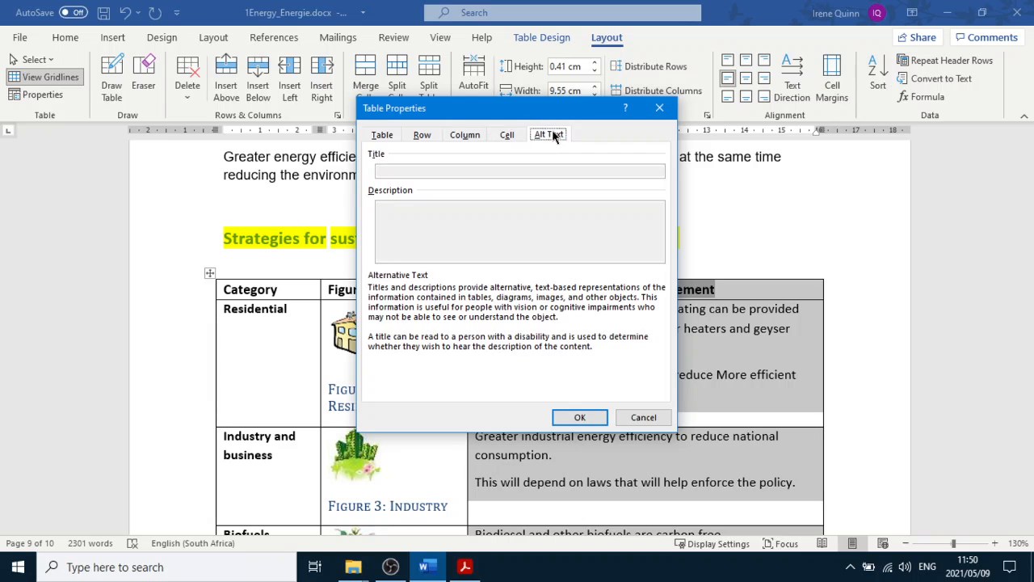
{"action": "left_click", "coordinate": [646, 421]}
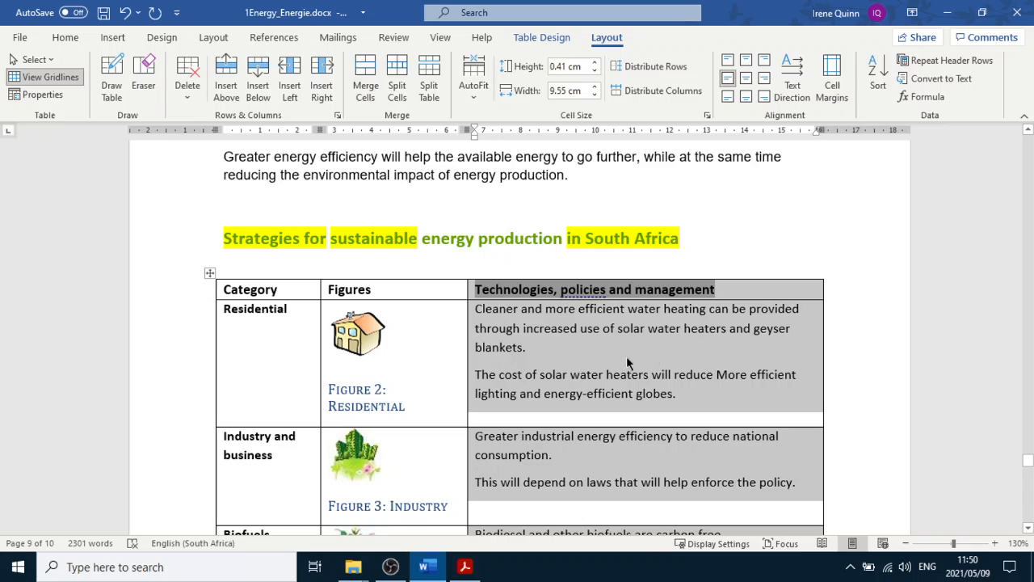
{"action": "left_click", "coordinate": [473, 98]}
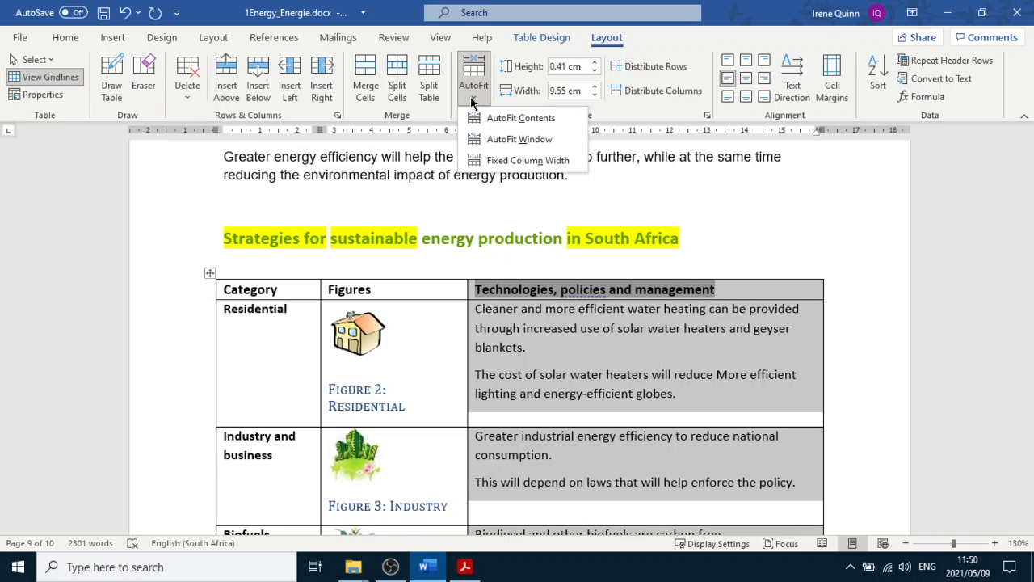
{"action": "left_click", "coordinate": [472, 99]}
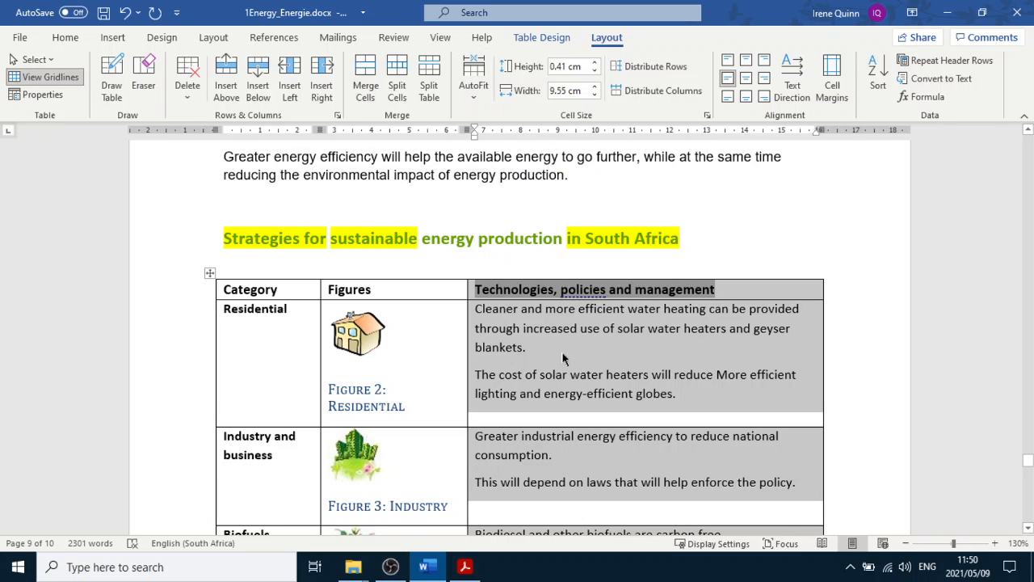
{"action": "left_click", "coordinate": [337, 117]}
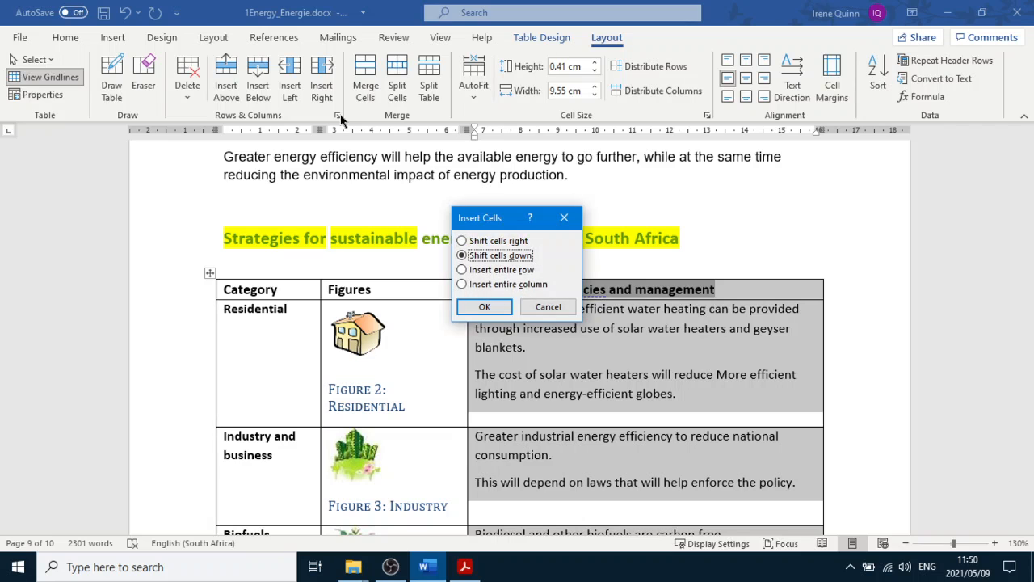
{"action": "left_click", "coordinate": [548, 309]}
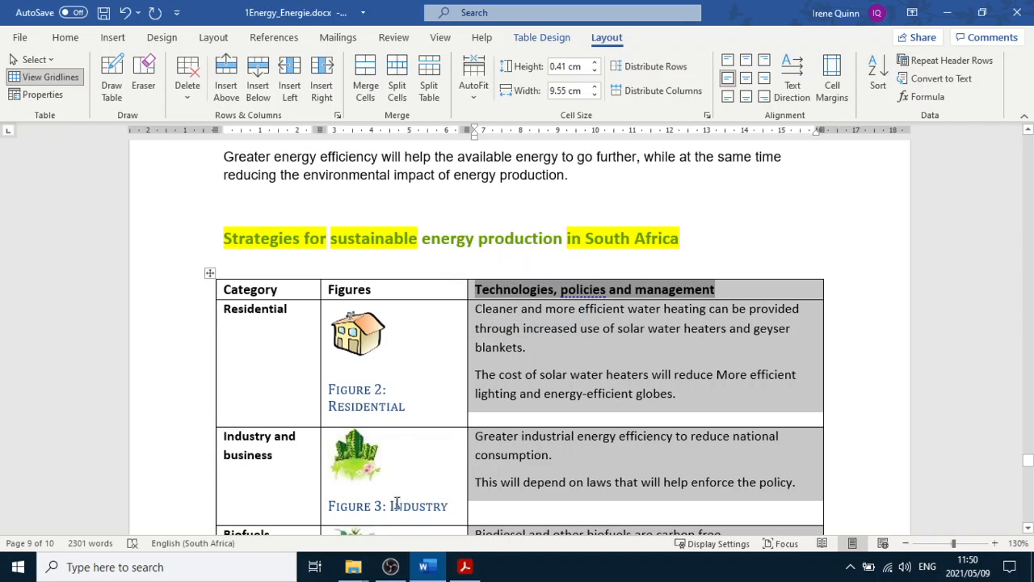
Step: Reread question 1.12 about the third column's widow/orphan setting in QUESTION.pdf, and return to the Word document
{"action": "left_click", "coordinate": [465, 570]}
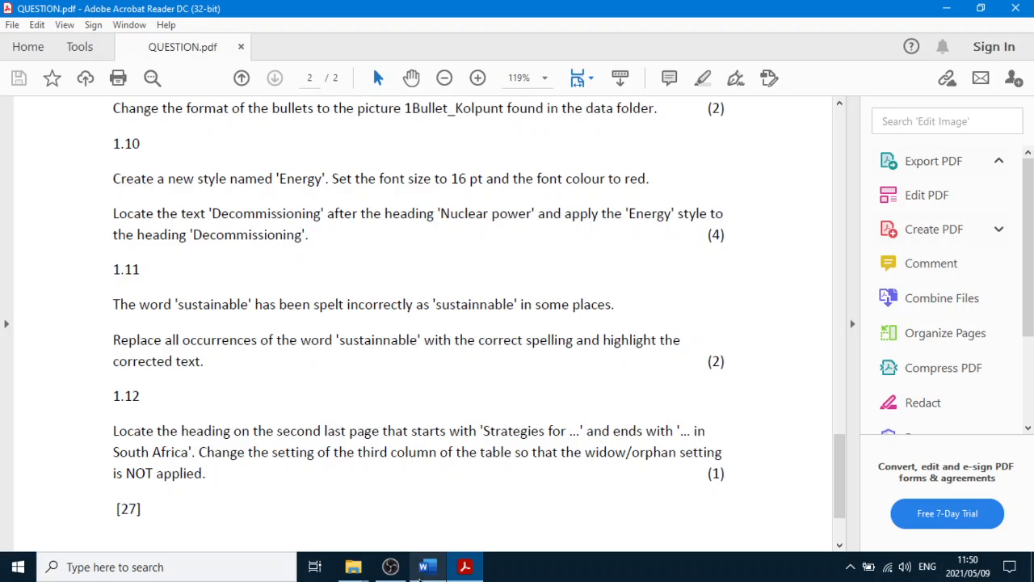
{"action": "mouse_move", "coordinate": [432, 575]}
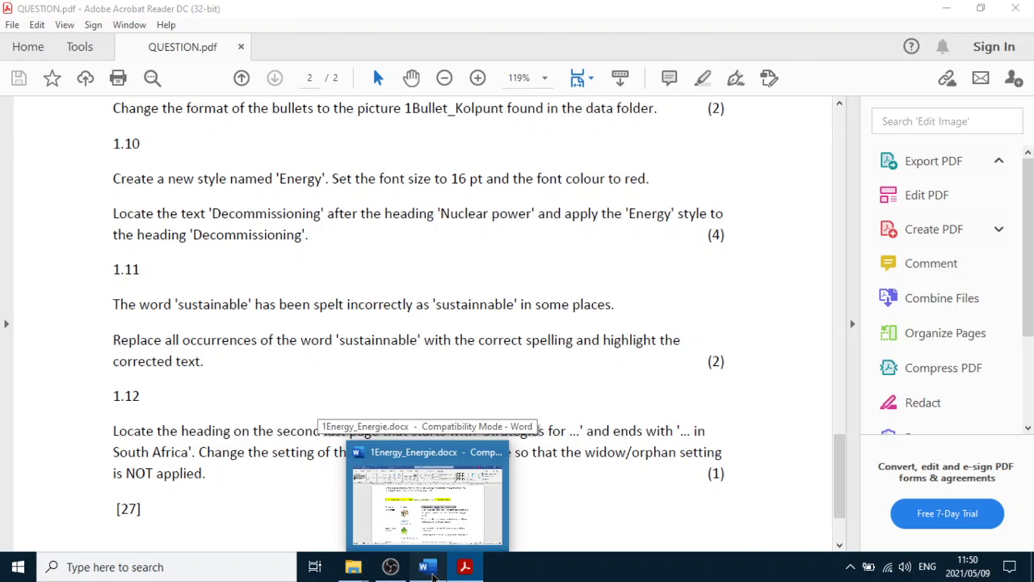
{"action": "left_click", "coordinate": [429, 485]}
Step: Inspect the selected third column's table, row and column properties and the default cell margin options, leaving them as they are
{"action": "right_click", "coordinate": [562, 363]}
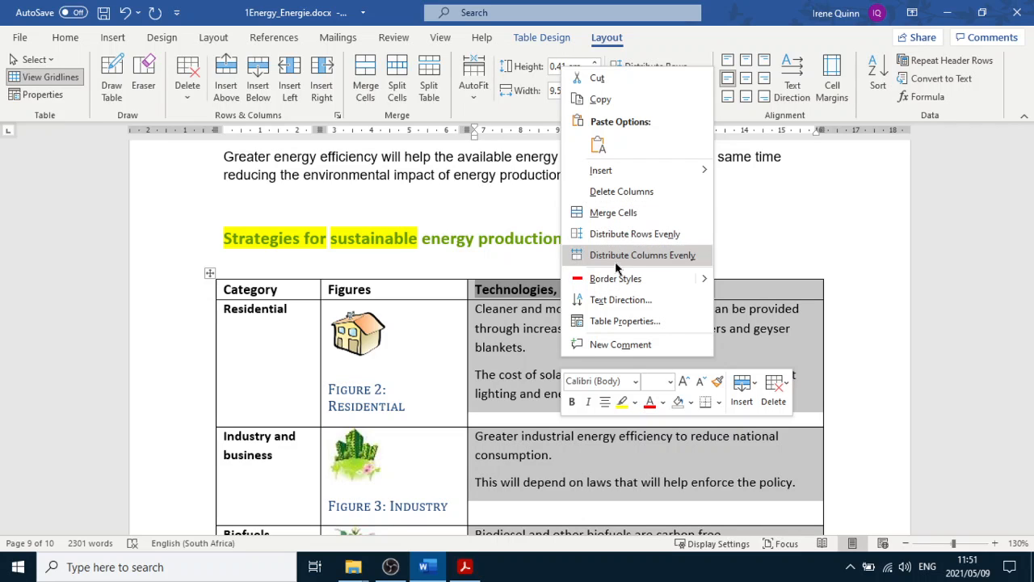
{"action": "left_click", "coordinate": [613, 323]}
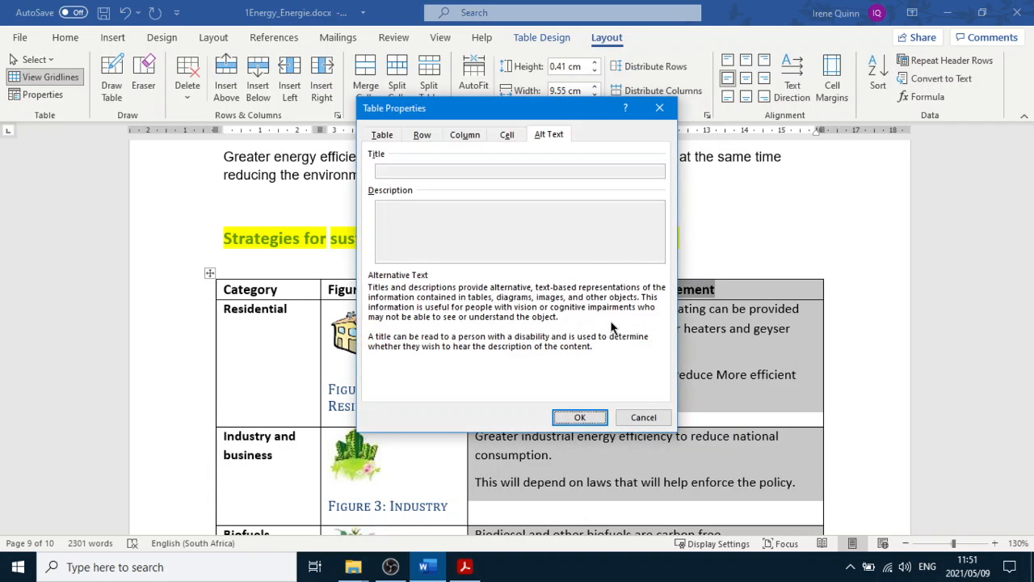
{"action": "left_click", "coordinate": [466, 136]}
{"action": "left_click", "coordinate": [423, 136]}
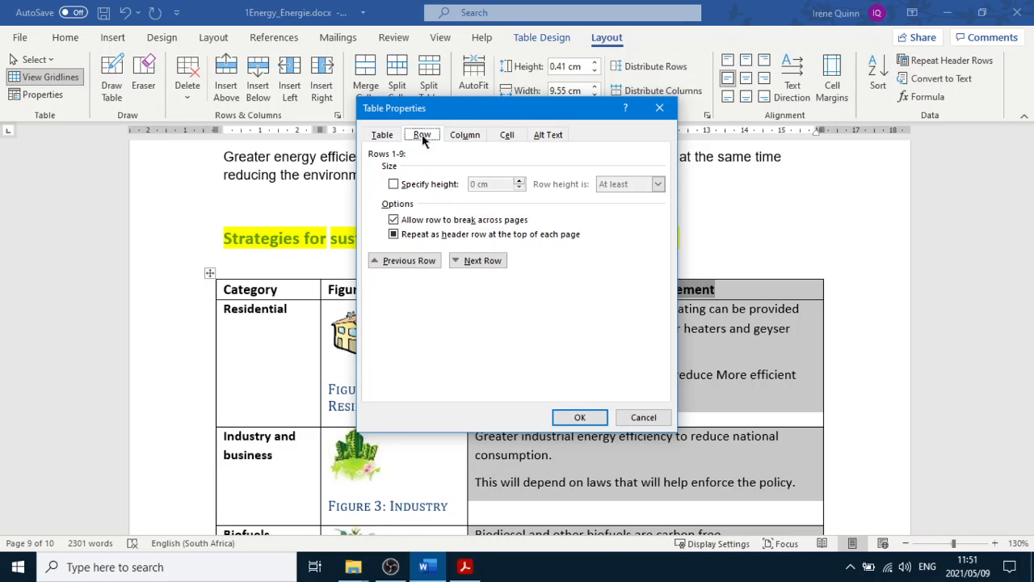
{"action": "left_click", "coordinate": [378, 135]}
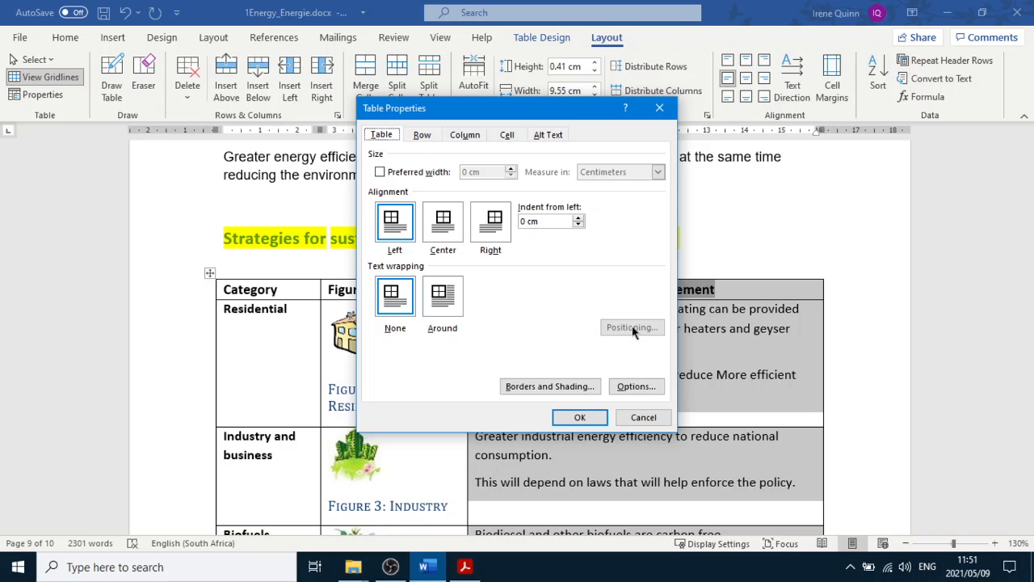
{"action": "left_click", "coordinate": [643, 387]}
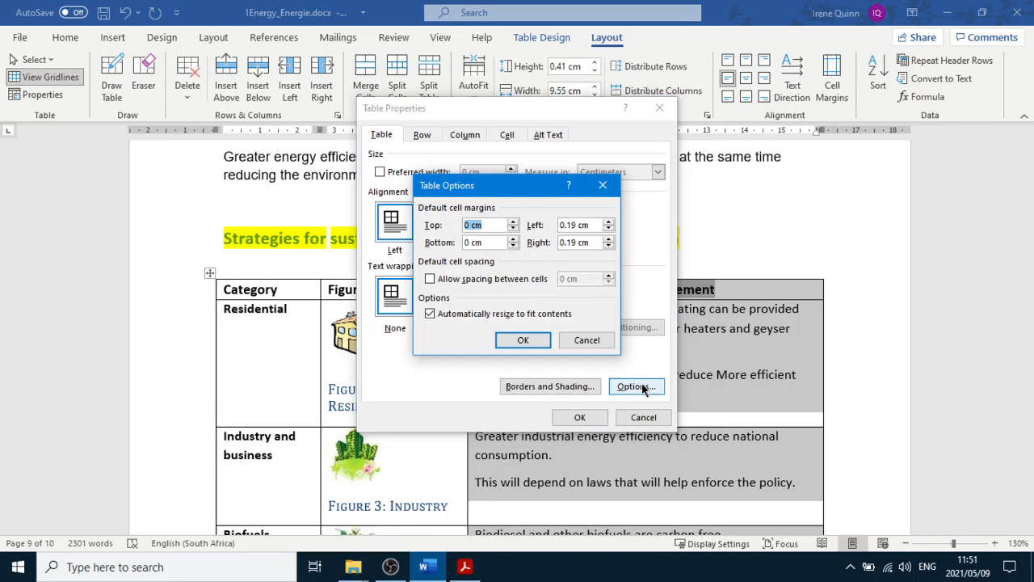
{"action": "left_click", "coordinate": [584, 343]}
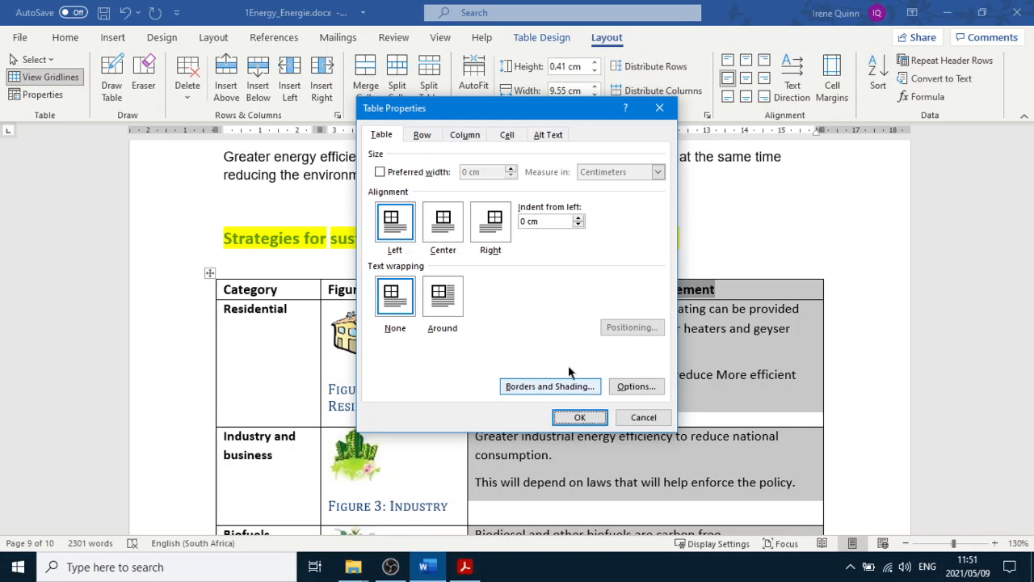
{"action": "left_click", "coordinate": [465, 135]}
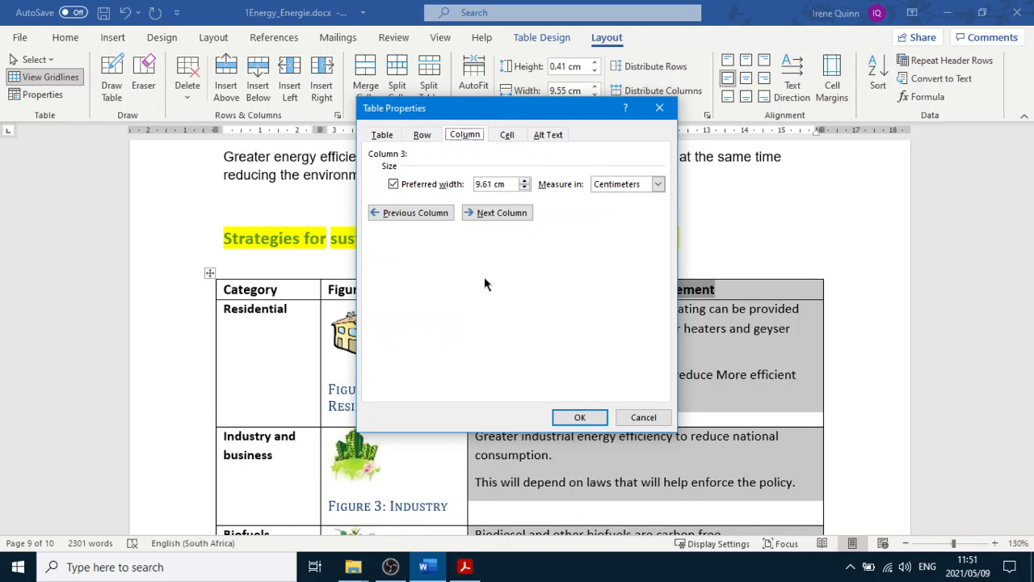
{"action": "left_click", "coordinate": [638, 417]}
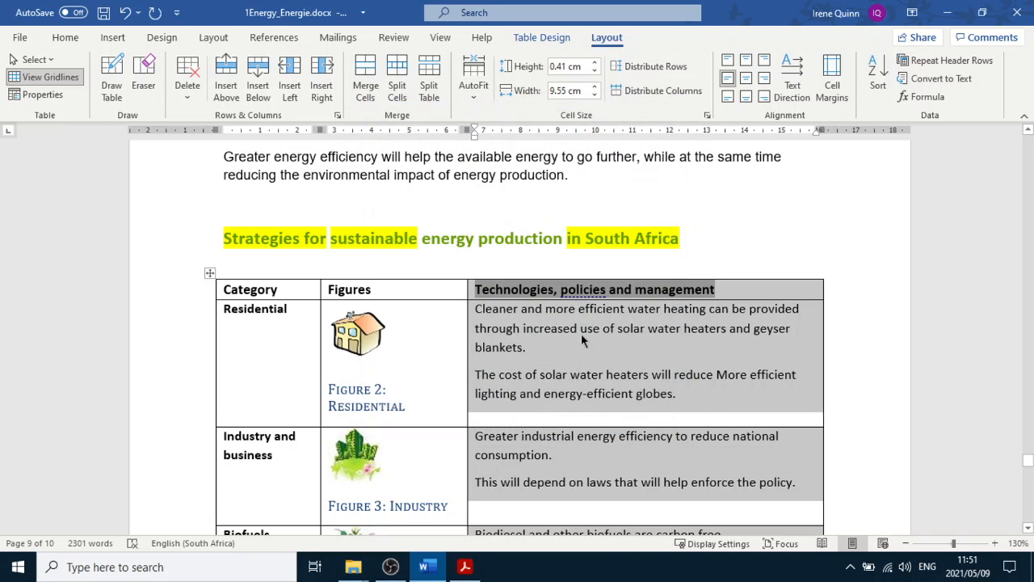
Step: Recheck the wording of question 1.12 in QUESTION.pdf, return to Word and look over the commands available for the selected column
{"action": "left_click", "coordinate": [464, 566]}
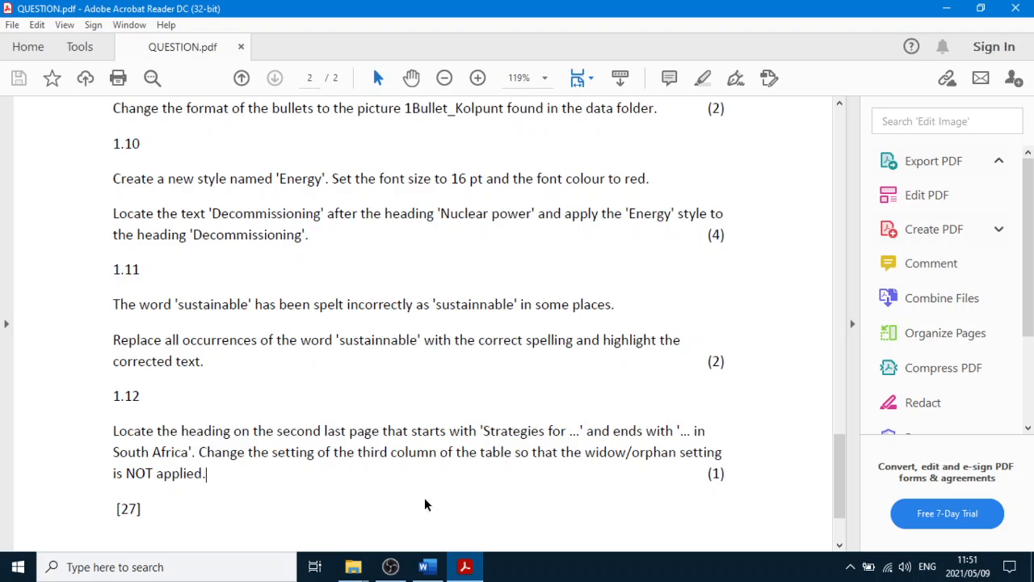
{"action": "left_click", "coordinate": [427, 567]}
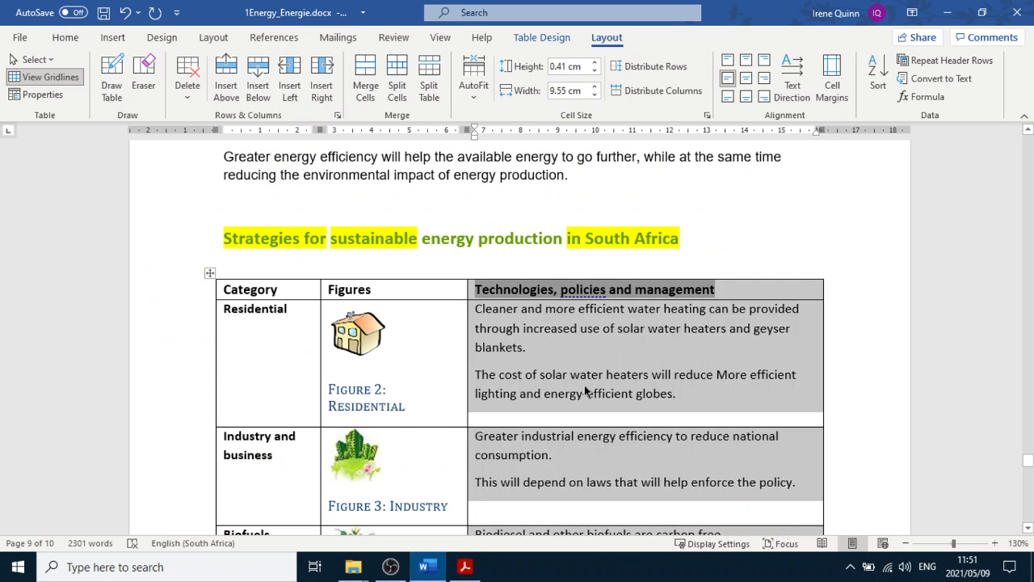
{"action": "right_click", "coordinate": [591, 353]}
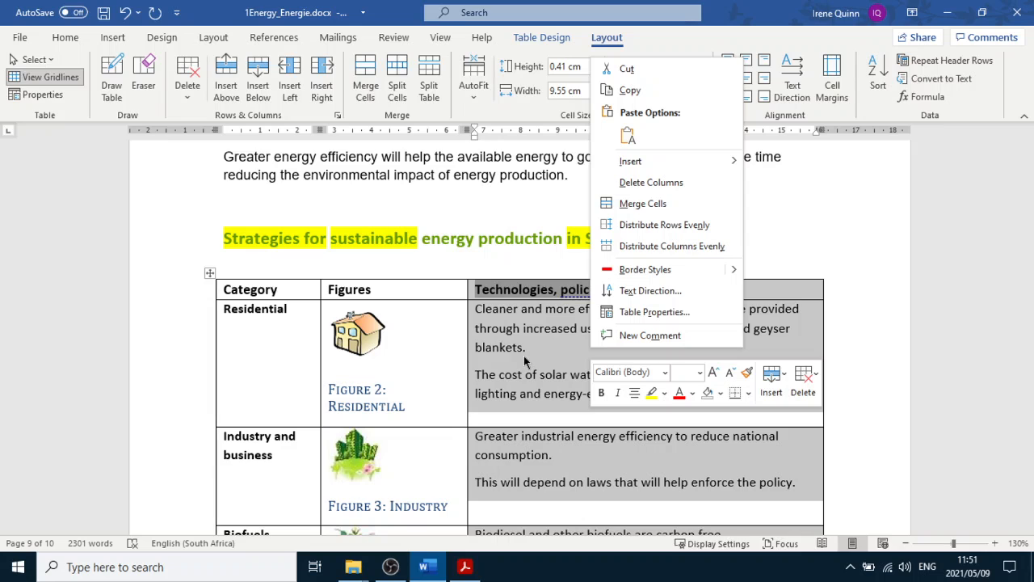
{"action": "key", "text": "Escape"}
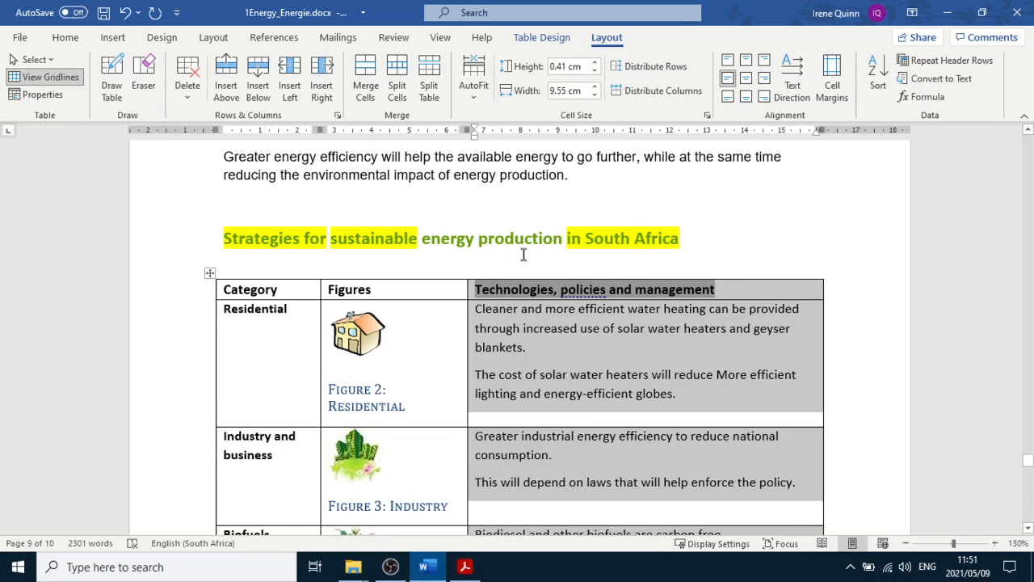
Step: AutoFit the strategies table to its contents and deselect the third column
{"action": "left_click", "coordinate": [472, 97]}
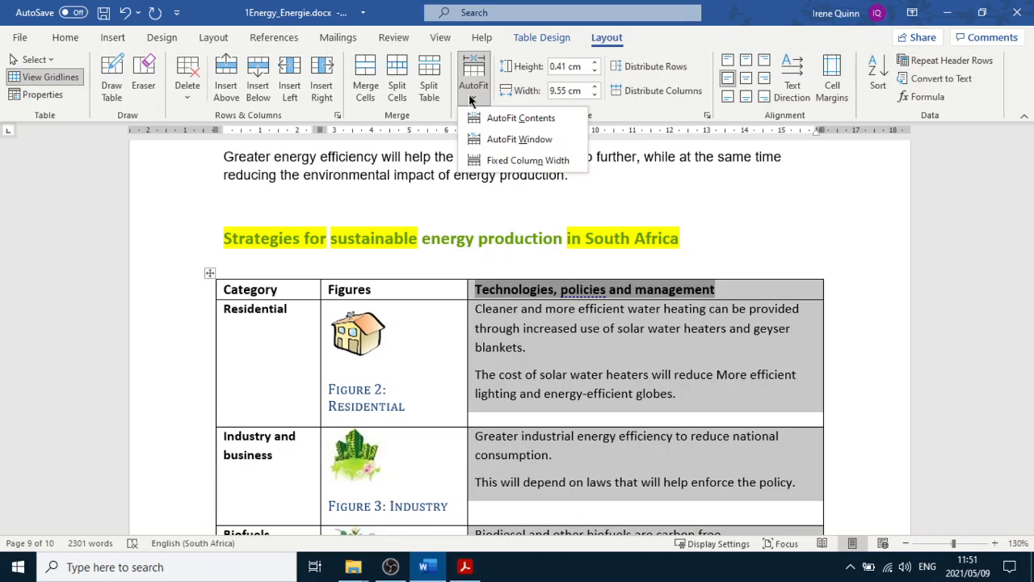
{"action": "left_click", "coordinate": [526, 121]}
{"action": "left_click", "coordinate": [661, 369]}
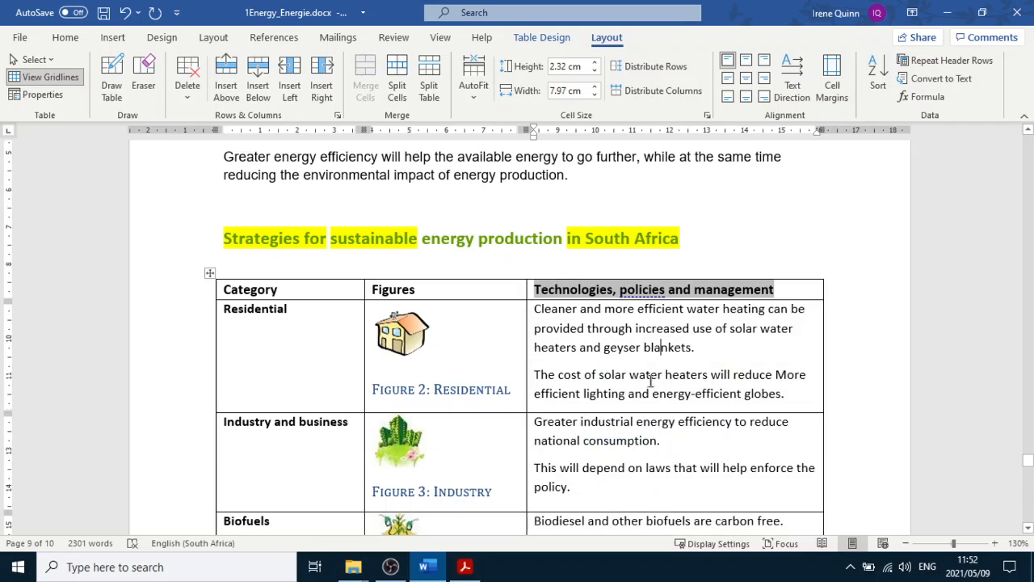
Step: Examine the layout of the strategies table across its pages, and the text sections preceding it
{"action": "scroll", "coordinate": [653, 379], "scroll_direction": "down", "scroll_amount": 5}
{"action": "scroll", "coordinate": [652, 385], "scroll_direction": "down", "scroll_amount": 5}
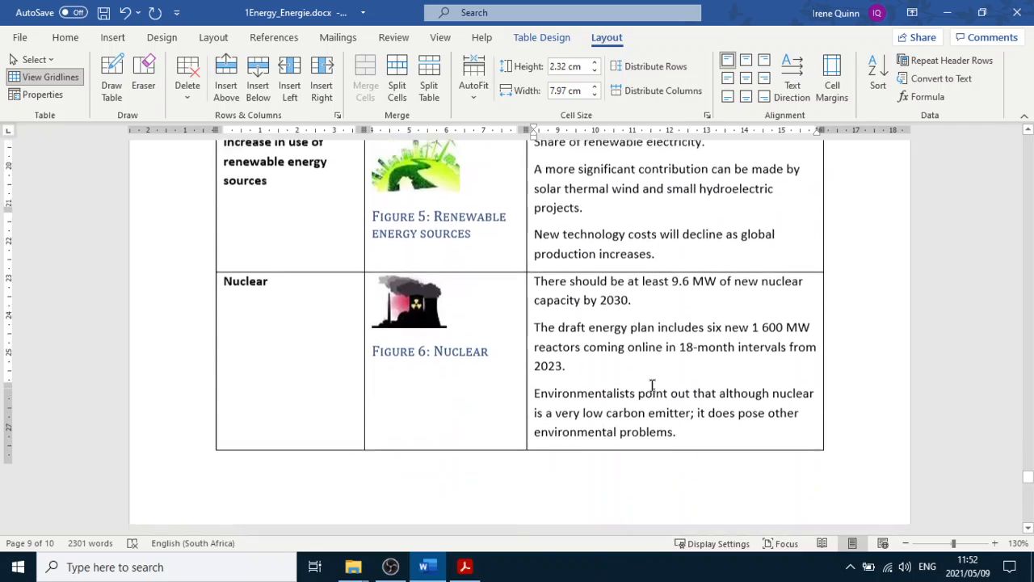
{"action": "scroll", "coordinate": [653, 385], "scroll_direction": "up", "scroll_amount": 3}
{"action": "scroll", "coordinate": [652, 386], "scroll_direction": "down", "scroll_amount": 6}
{"action": "scroll", "coordinate": [653, 386], "scroll_direction": "down", "scroll_amount": 7}
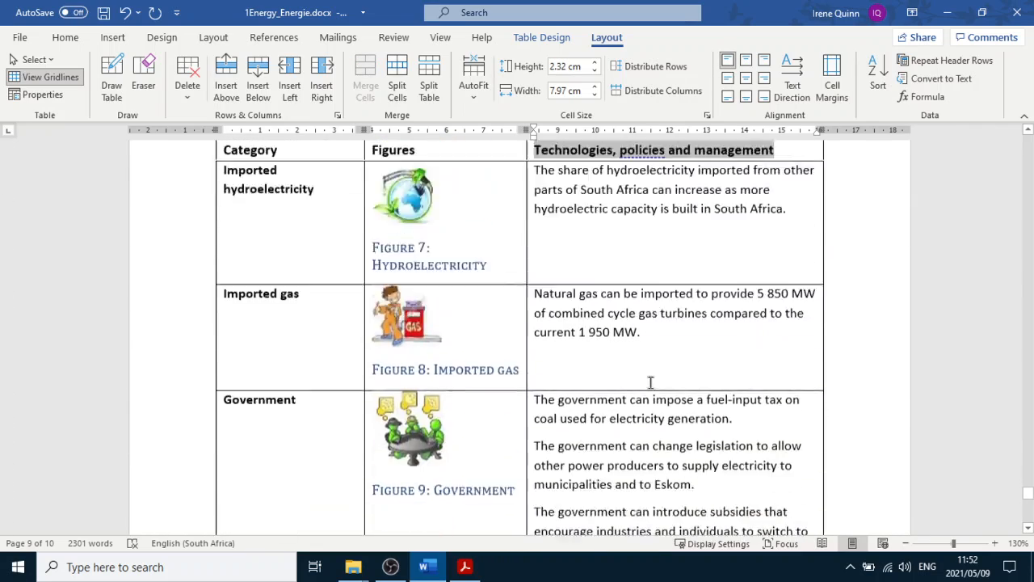
{"action": "scroll", "coordinate": [616, 367], "scroll_direction": "up", "scroll_amount": 8}
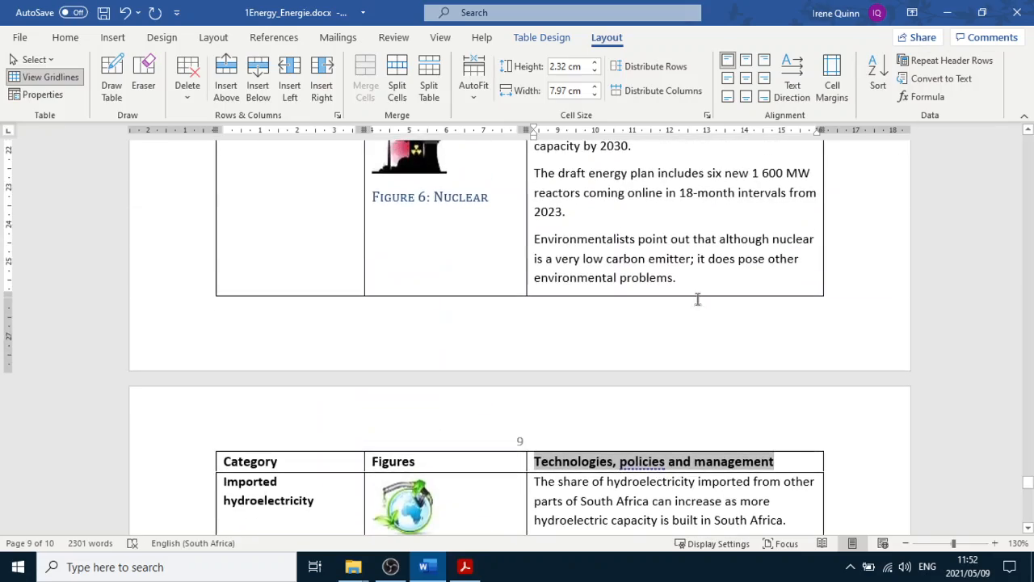
{"action": "scroll", "coordinate": [666, 301], "scroll_direction": "up", "scroll_amount": 9}
{"action": "scroll", "coordinate": [672, 303], "scroll_direction": "up", "scroll_amount": 9}
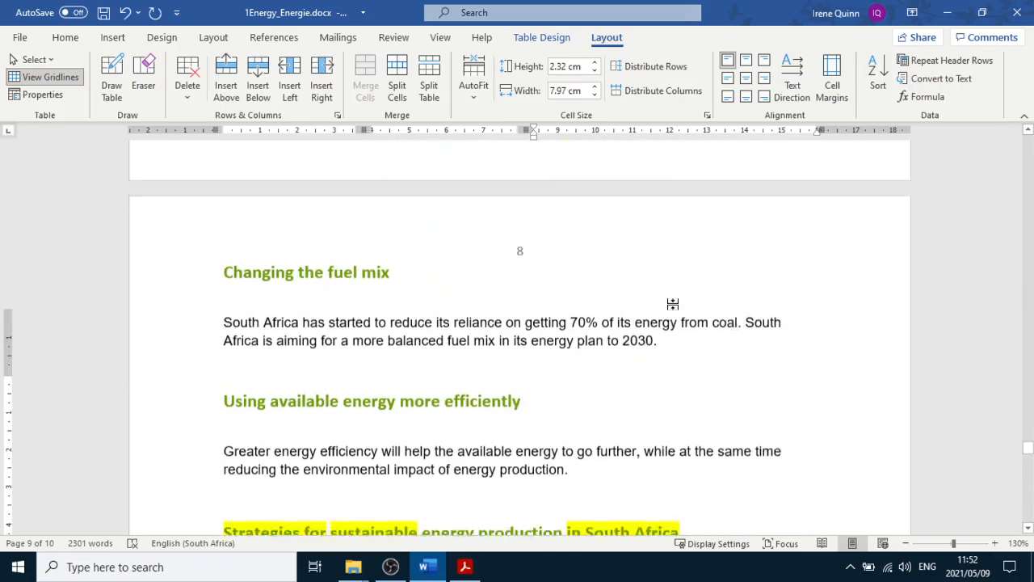
{"action": "scroll", "coordinate": [557, 323], "scroll_direction": "up", "scroll_amount": 1}
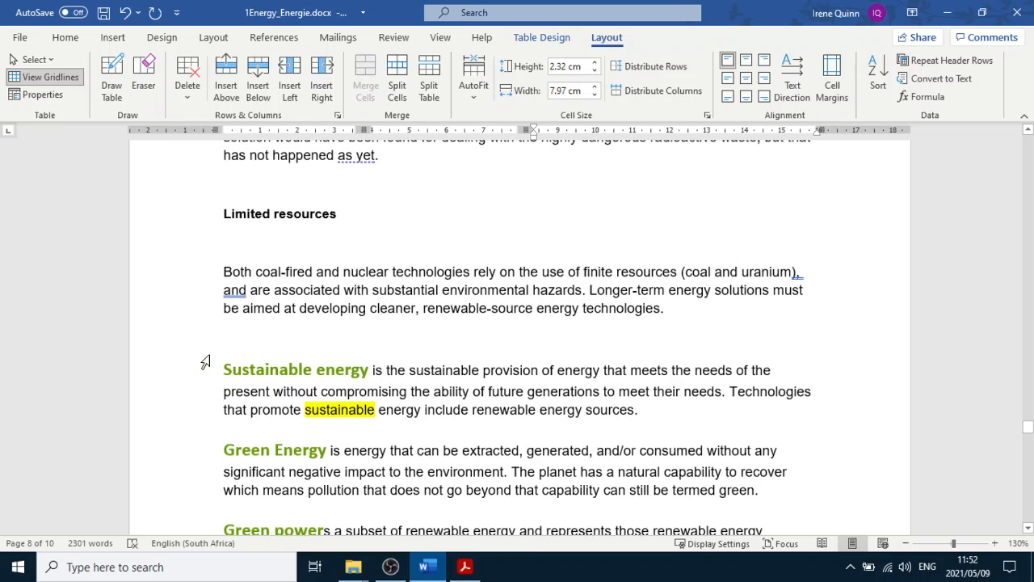